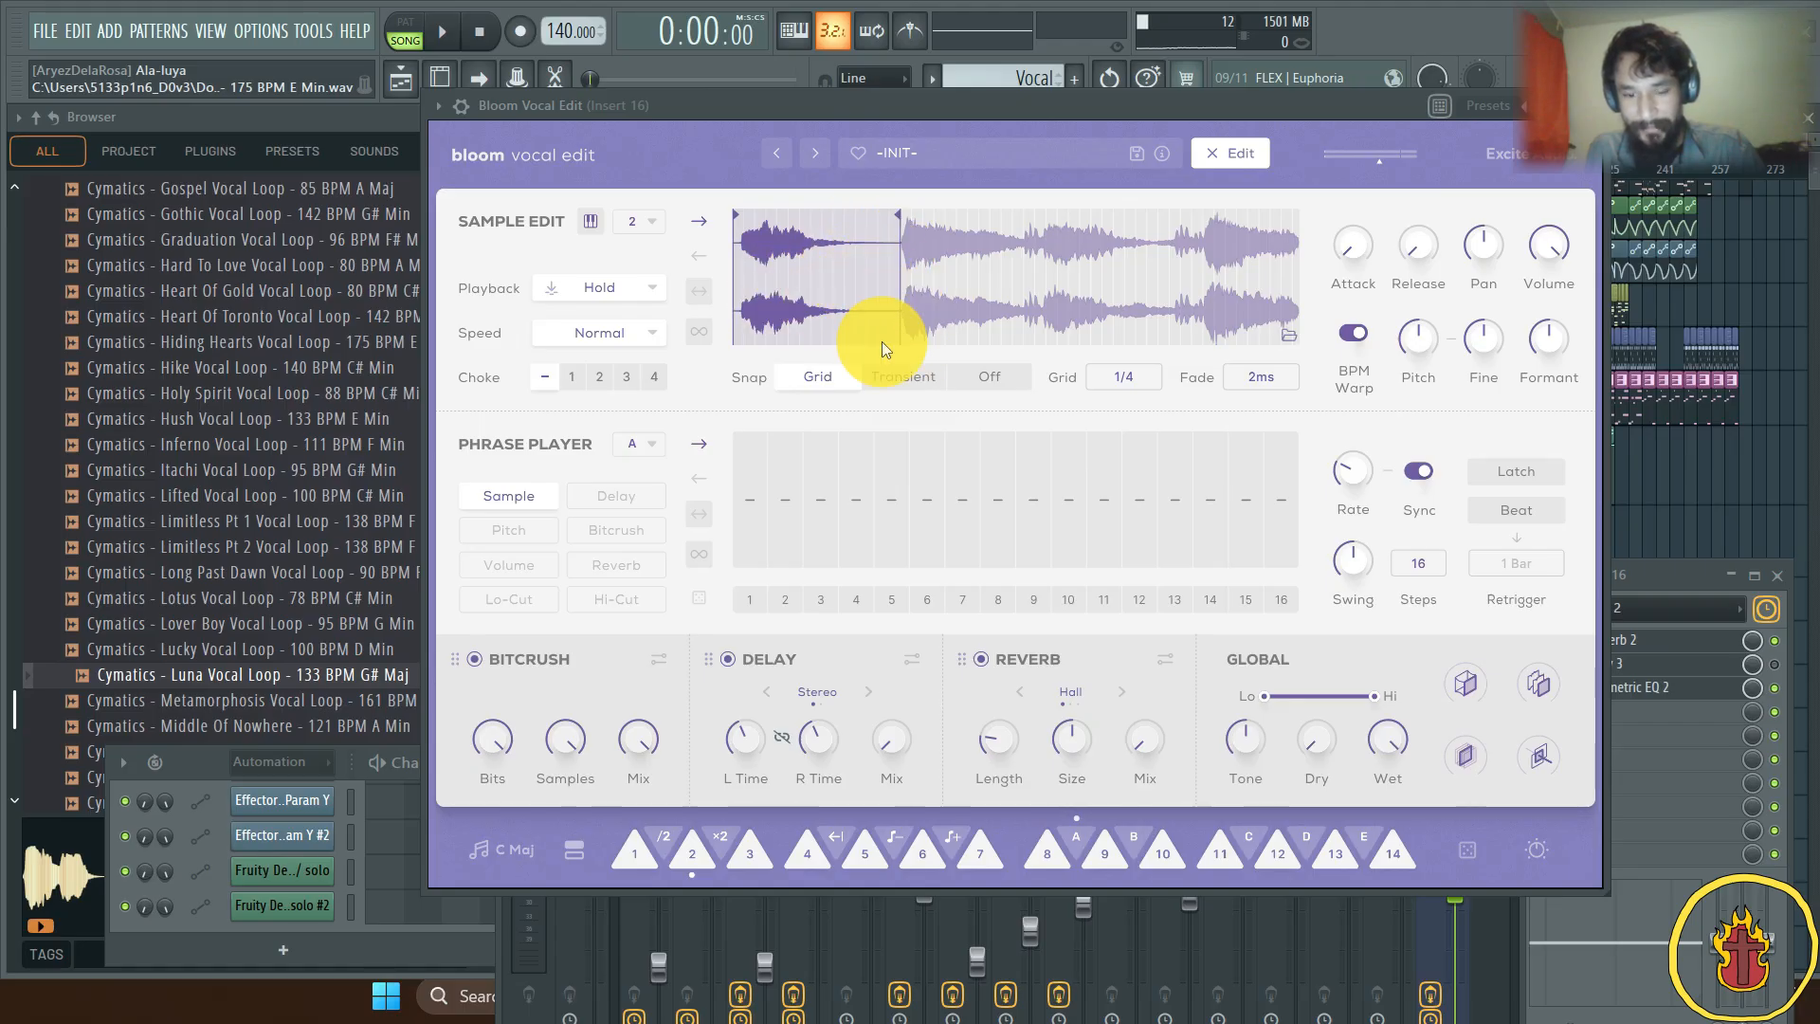
Step: Show sample 1 in the sample editor and review its effect and global mix controls
left_click(642, 862)
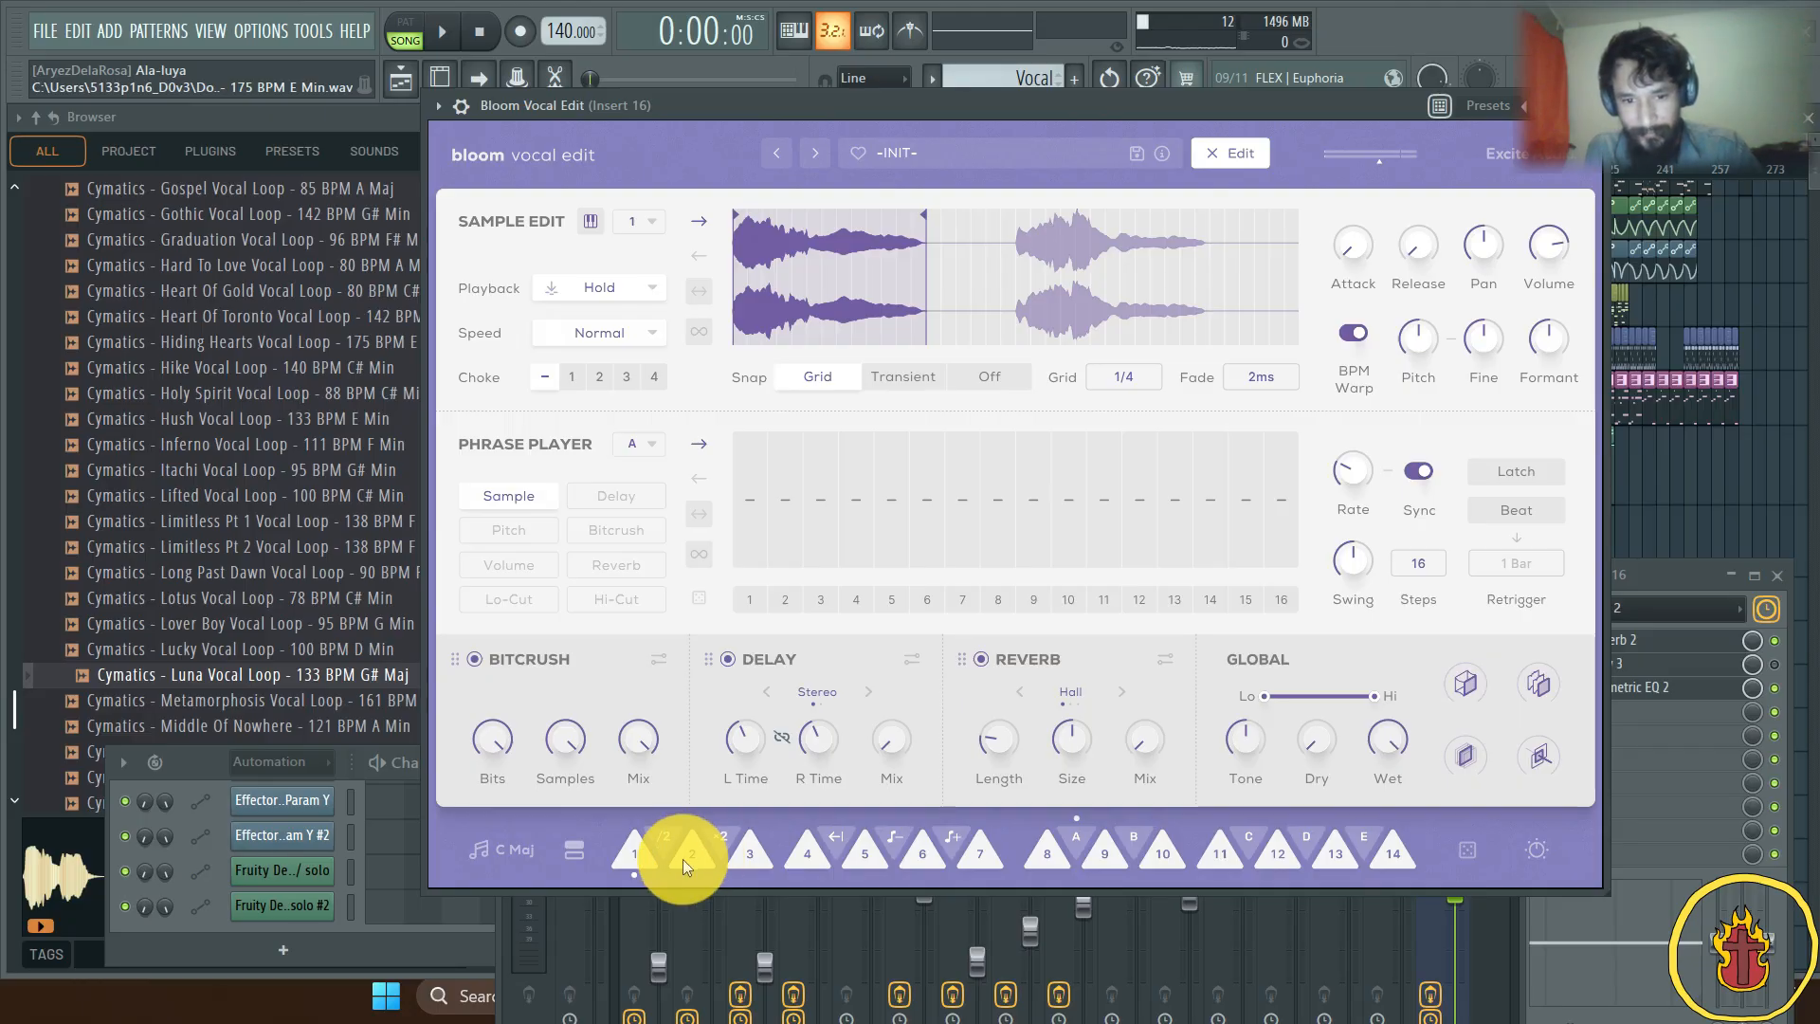
mouse_move(576, 733)
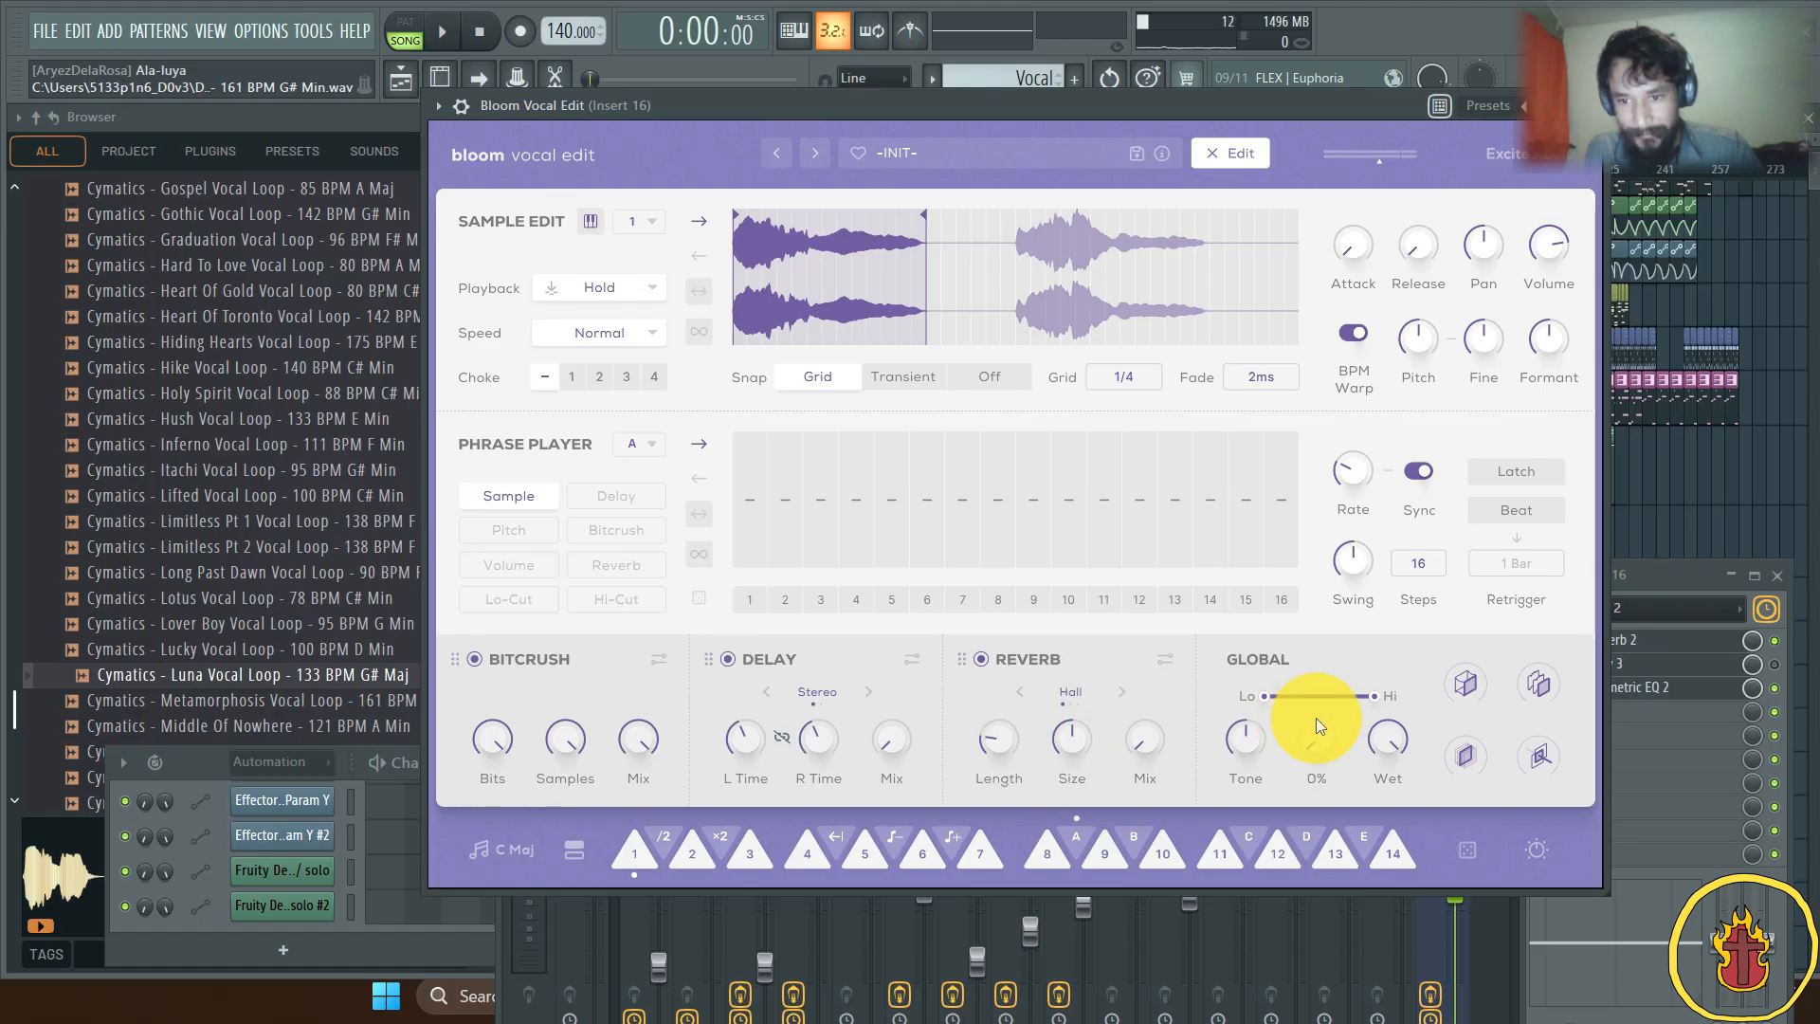
mouse_move(1394, 735)
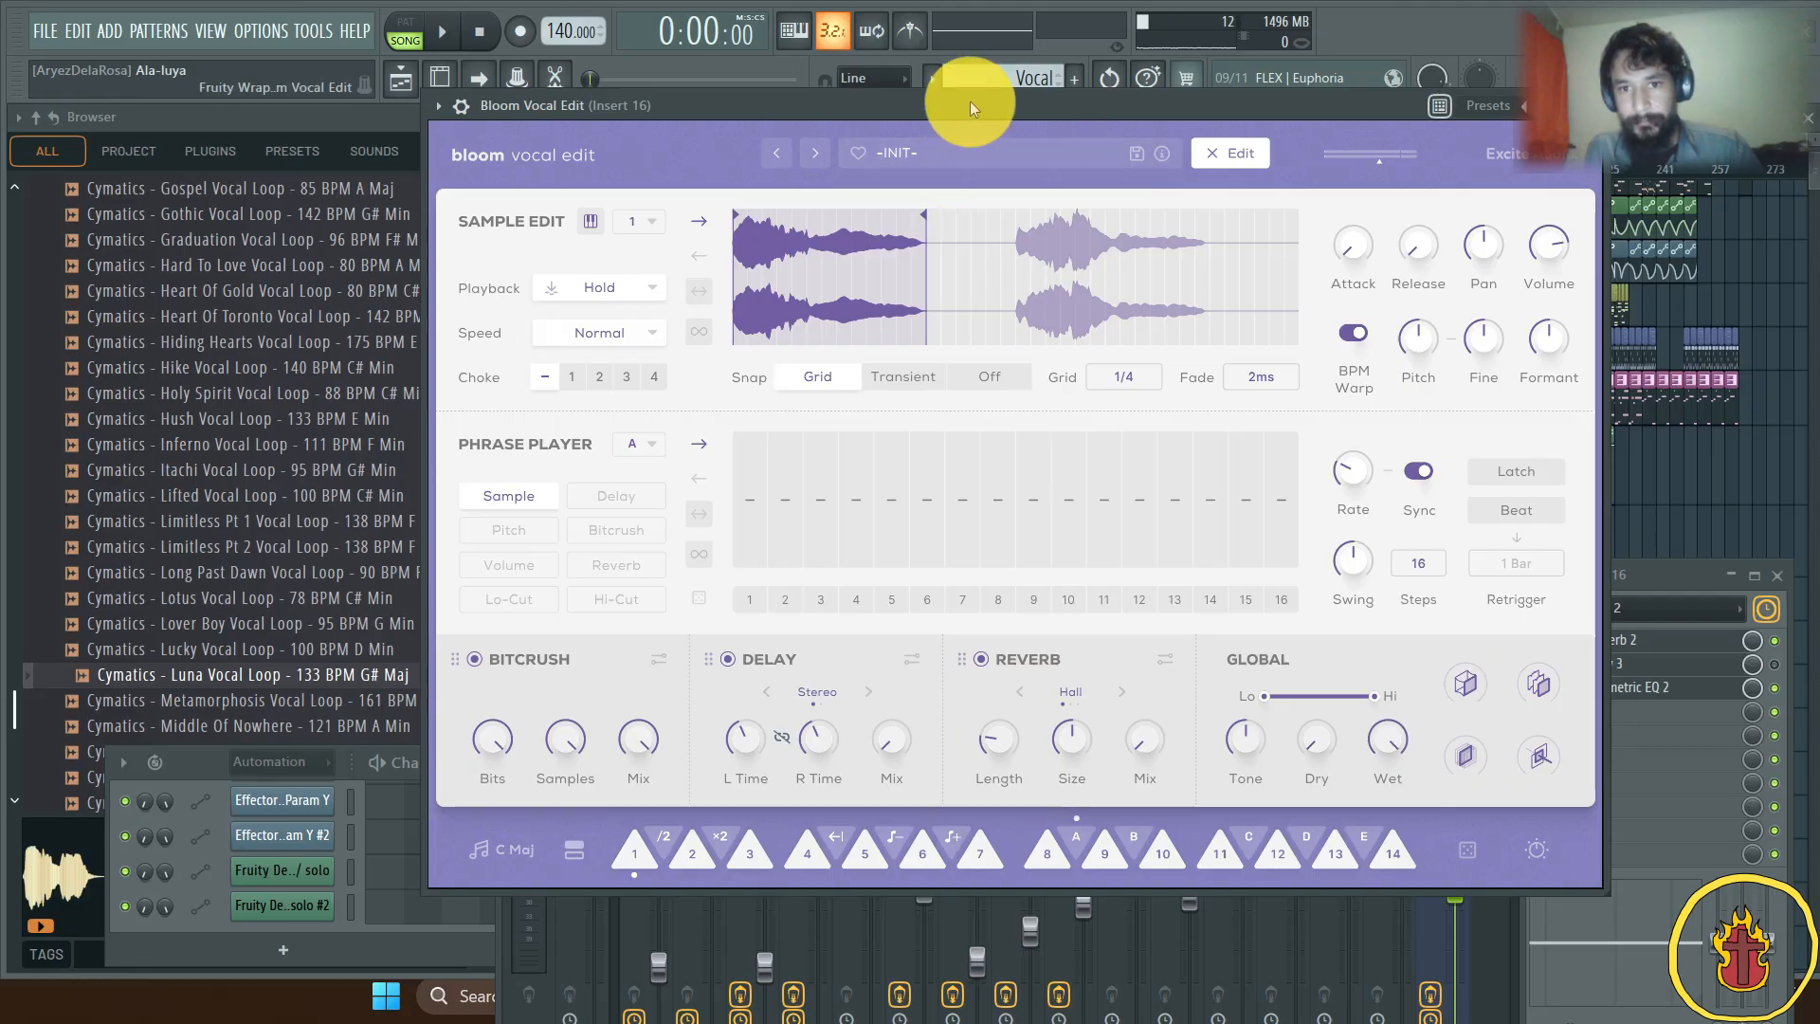
Step: Move the Bloom Vocal Edit window down to uncover the playlist arrangement
left_click_drag(972, 100, 1064, 638)
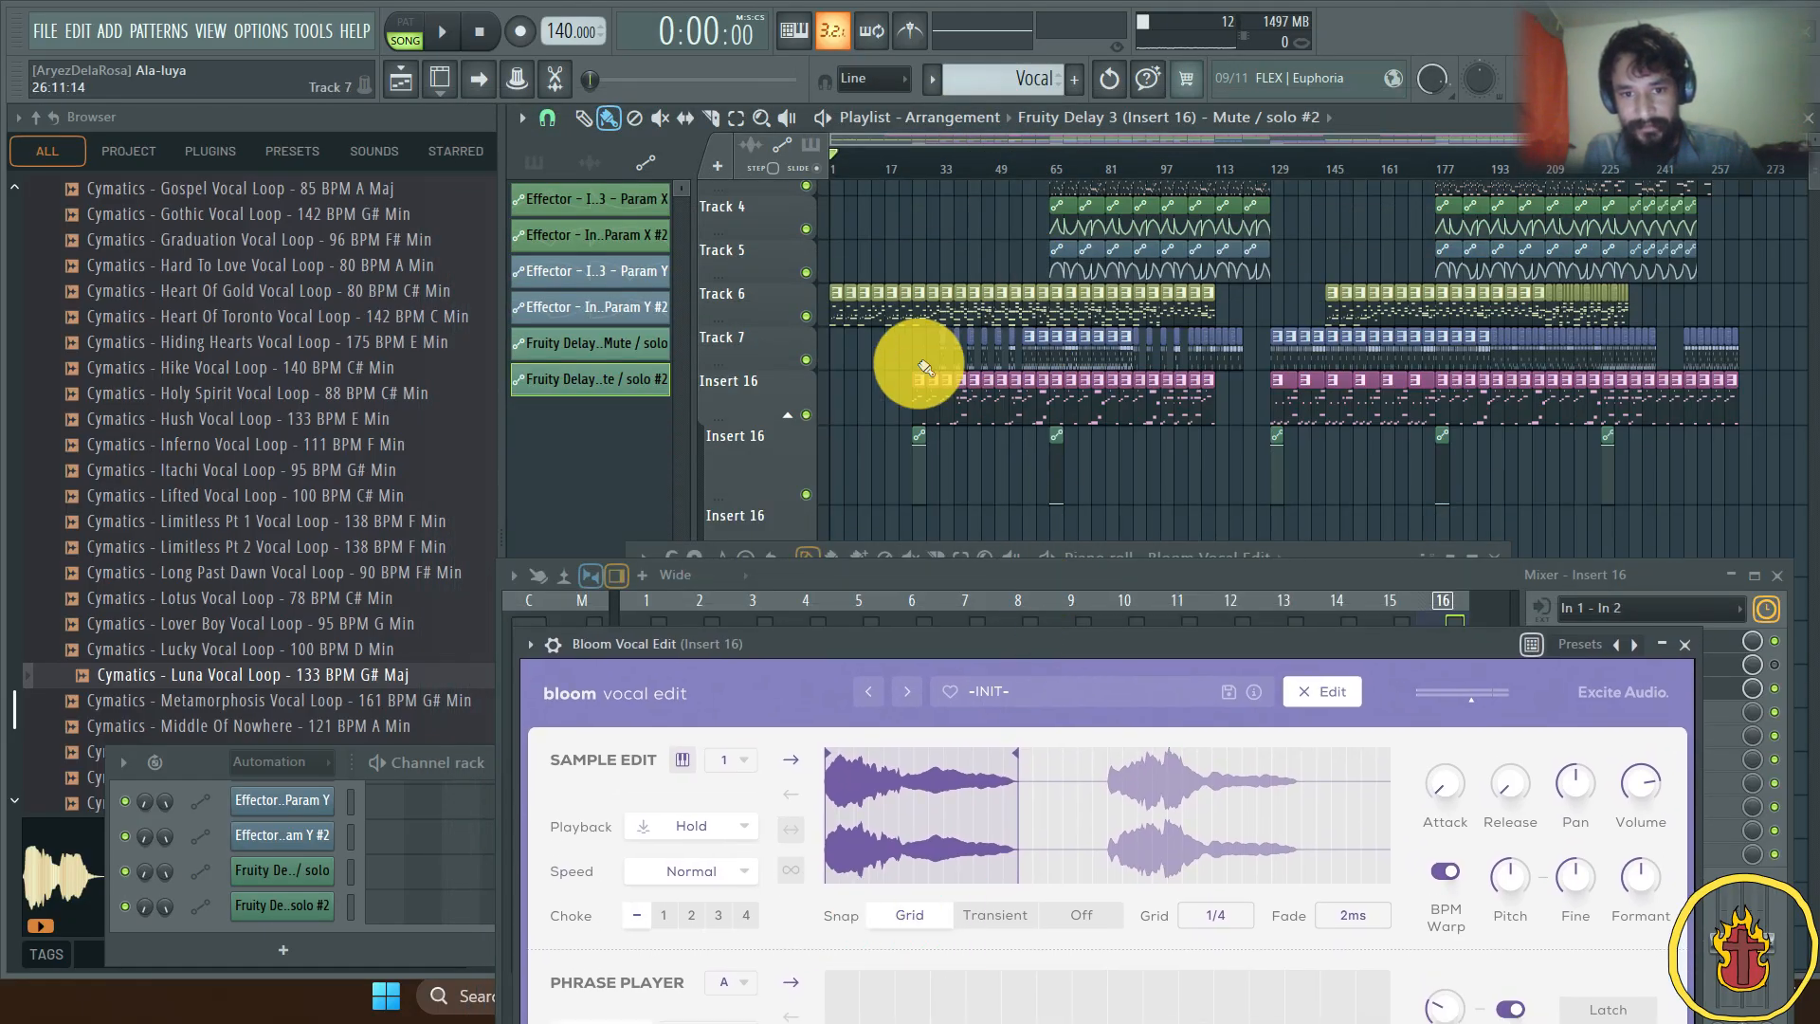
key("shift")
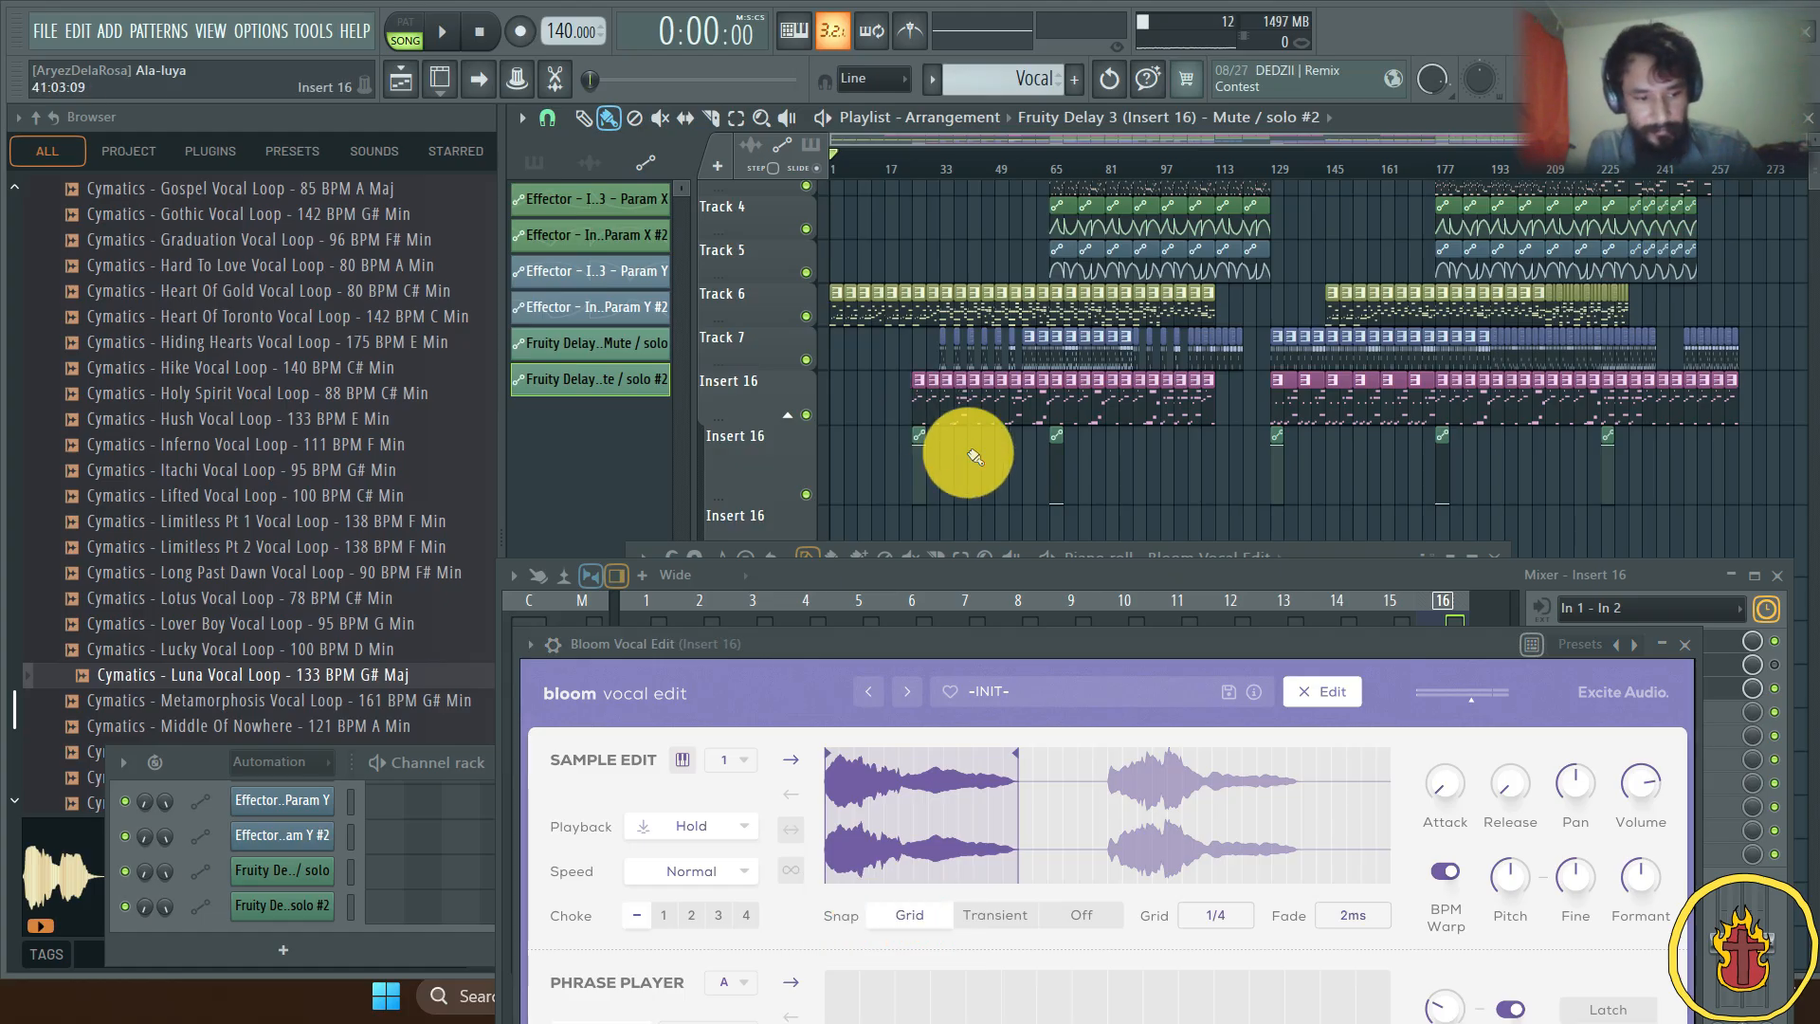
key("Escape")
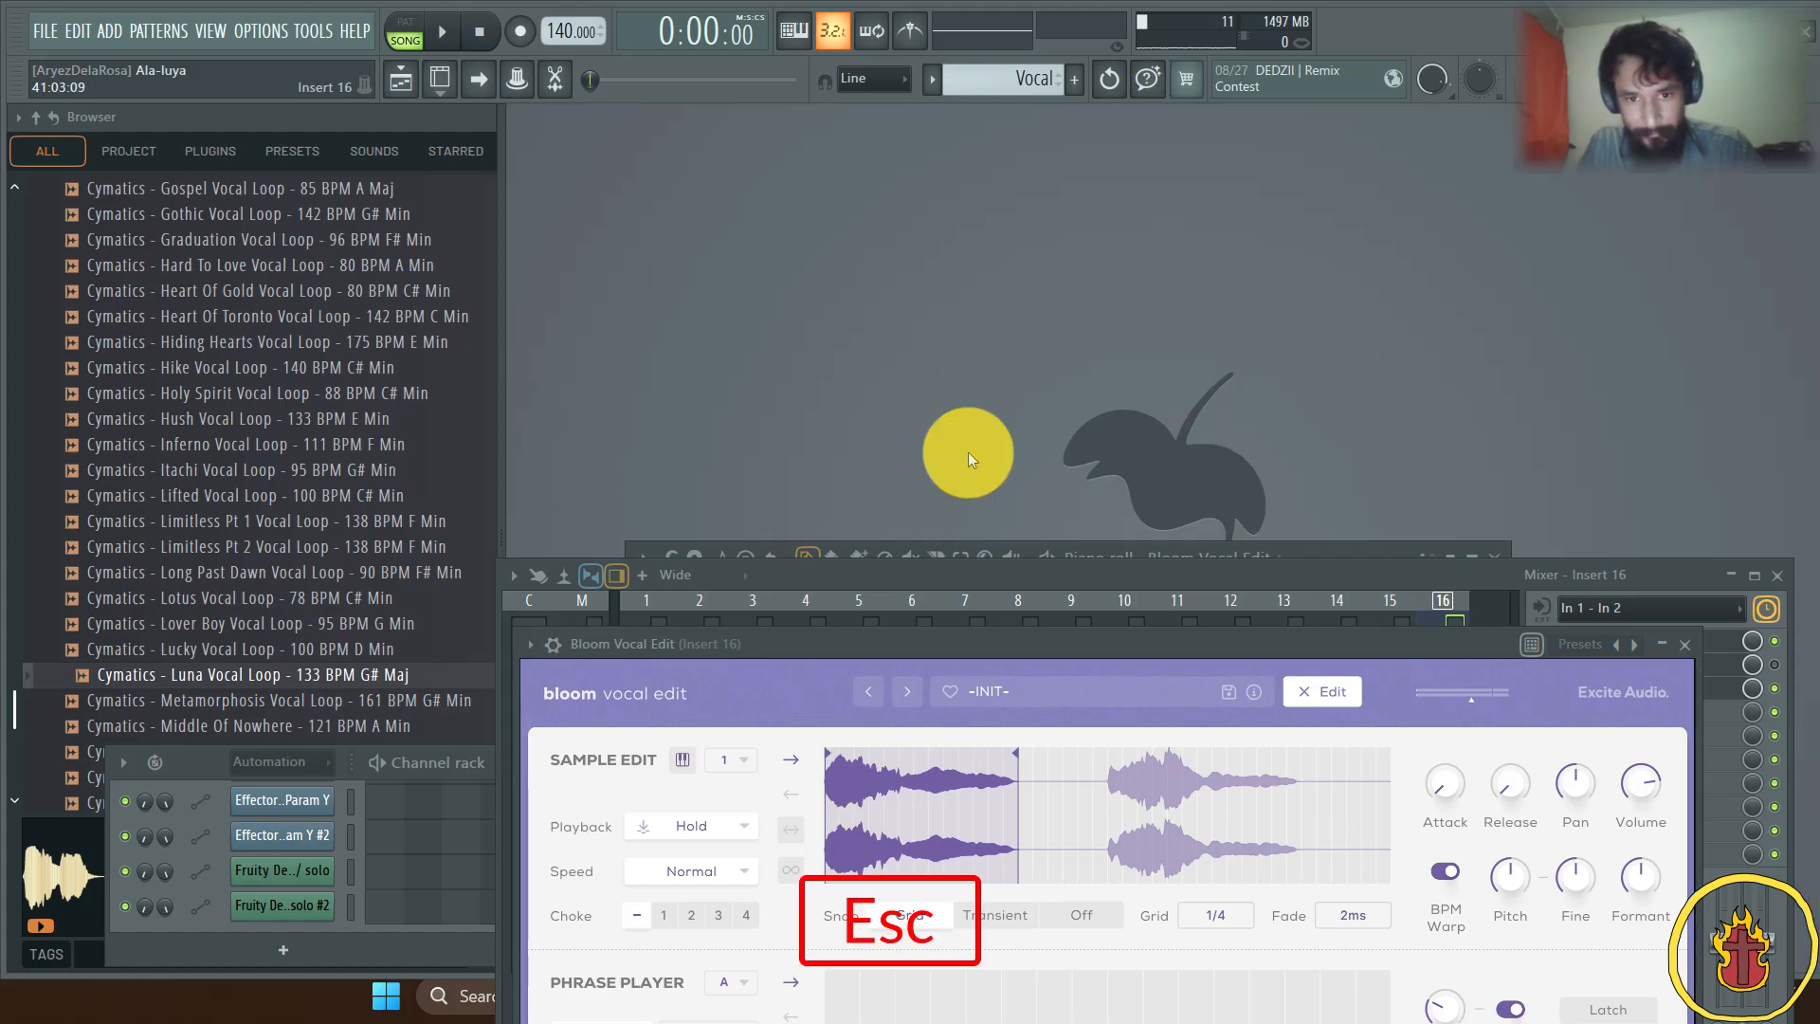
key("F5")
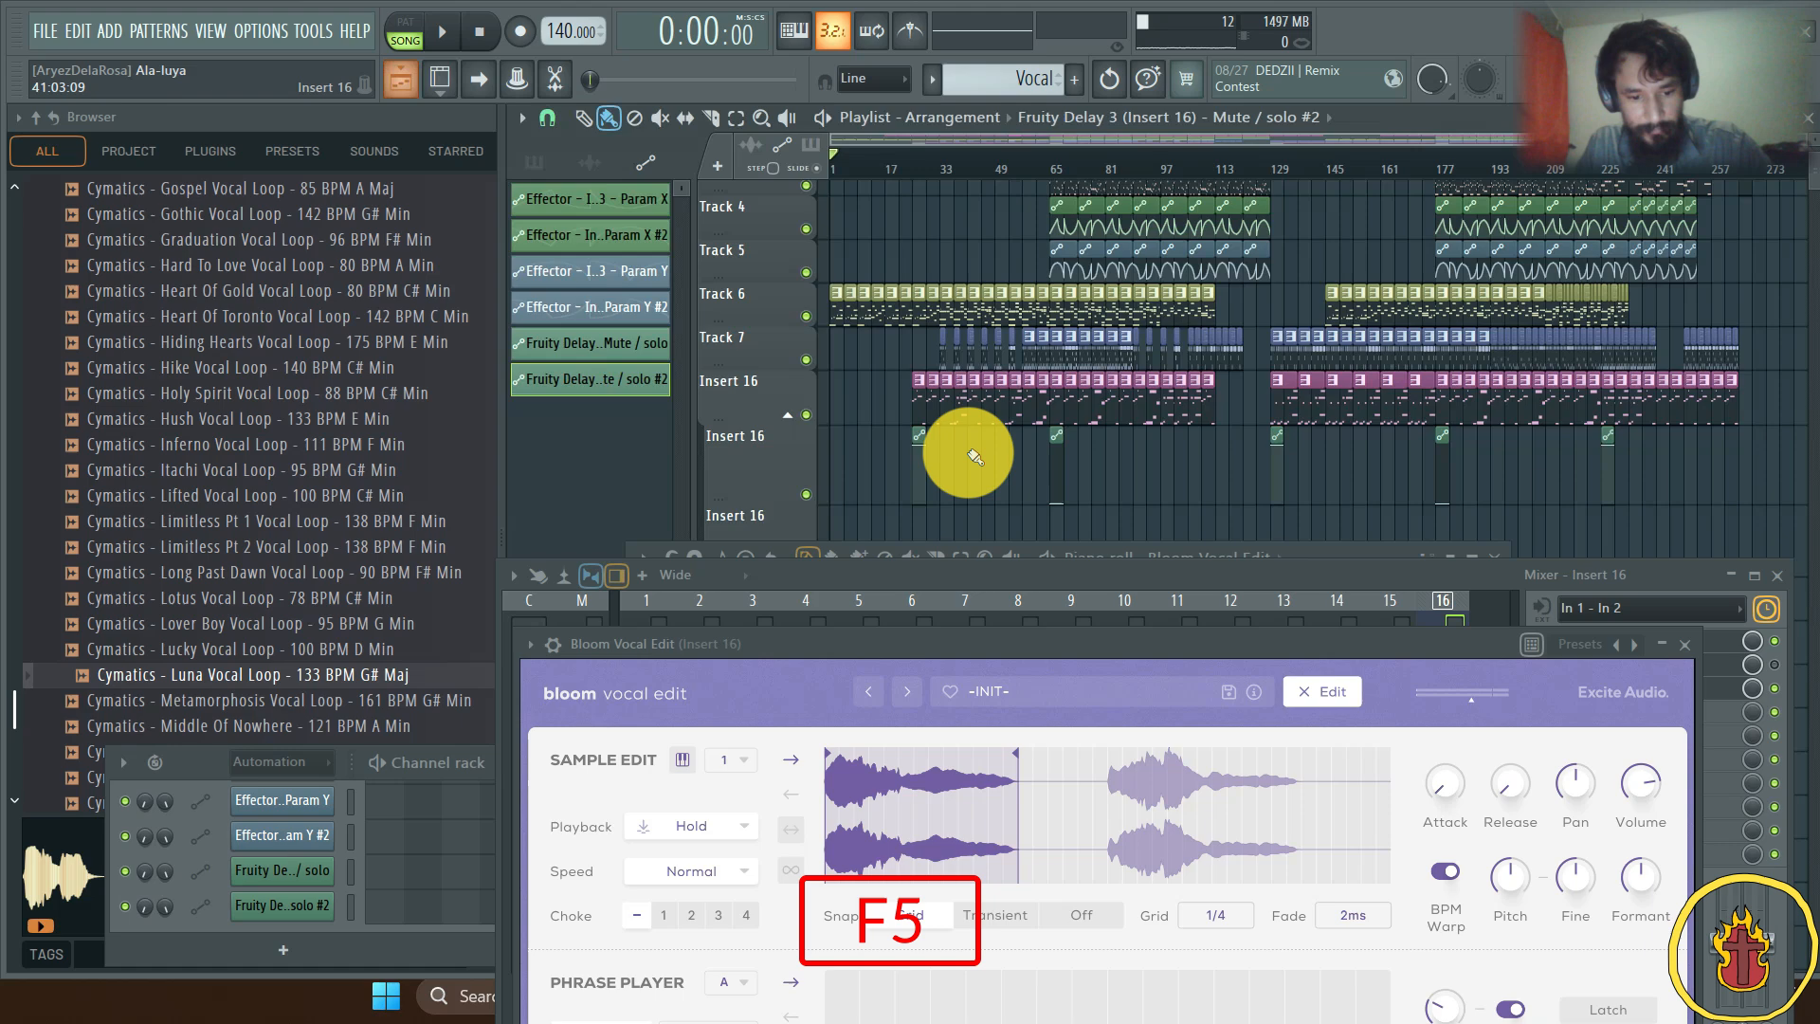
Step: Switch playback to pattern mode and listen to the Vocal pattern from the Insert 16 track while watching Bloom Vocal Edit
left_click(409, 32)
scroll(921, 410, "up", 5)
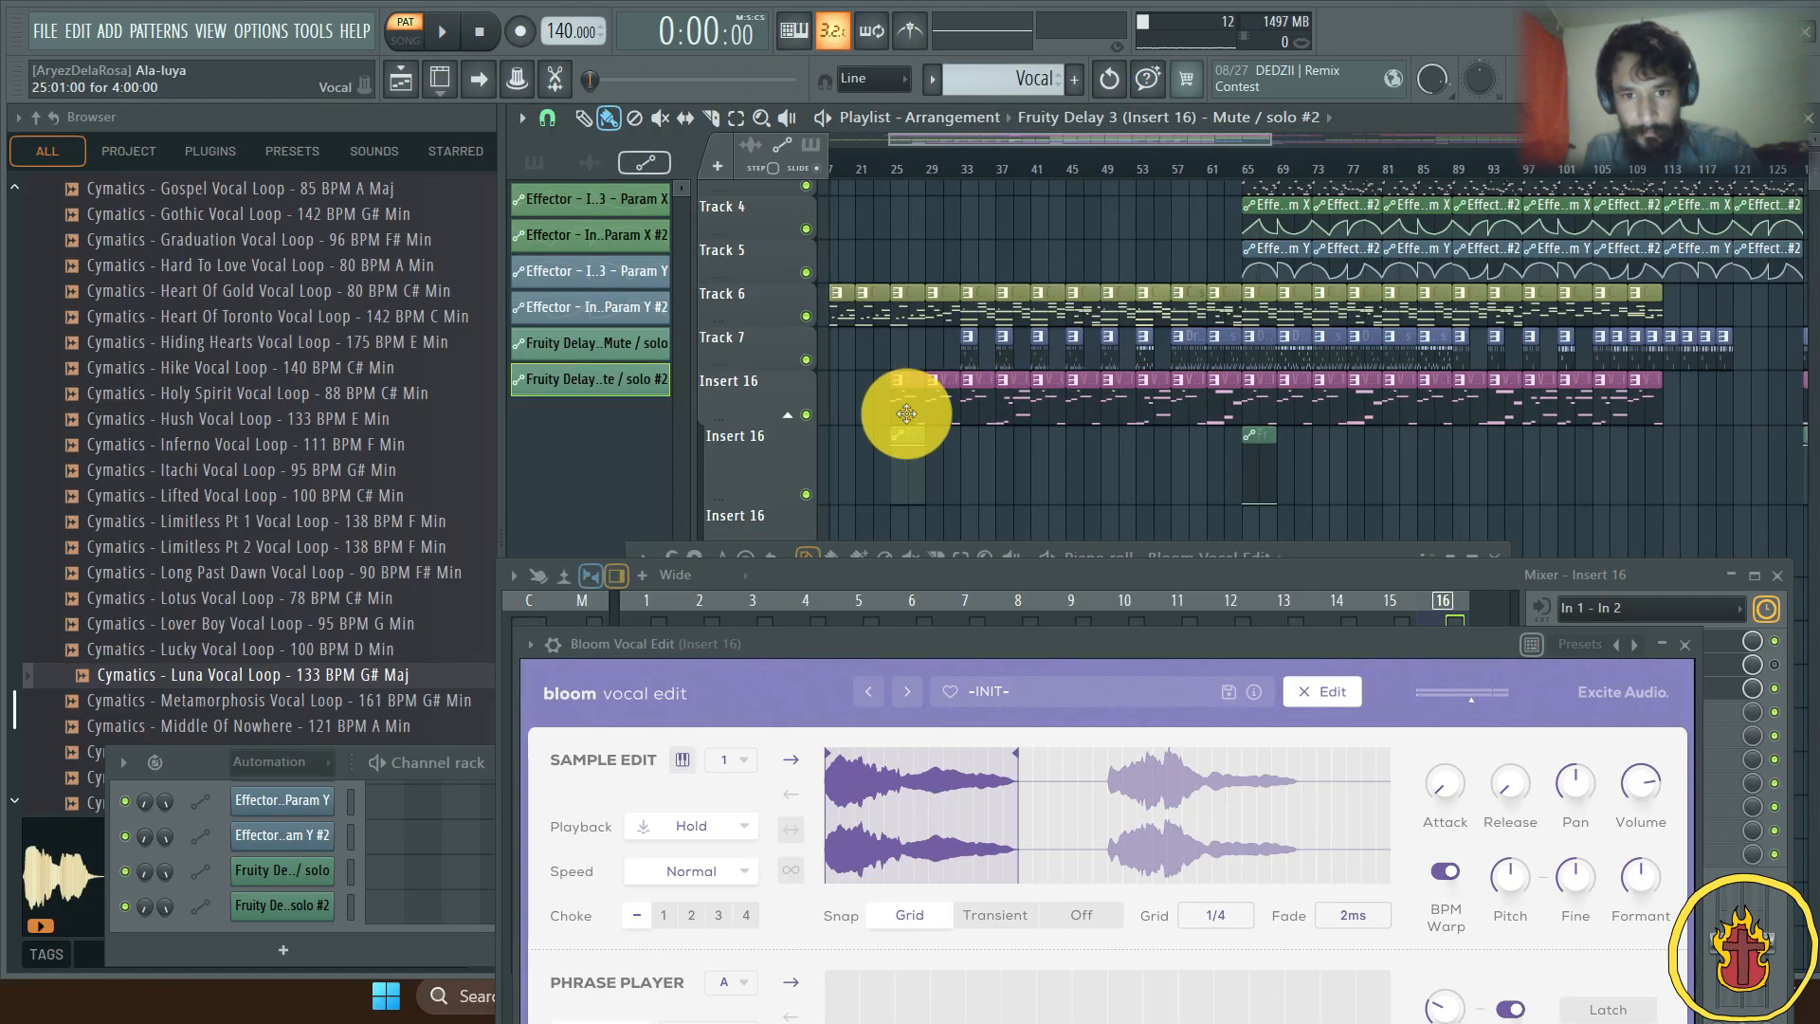
left_click(906, 408)
key("space")
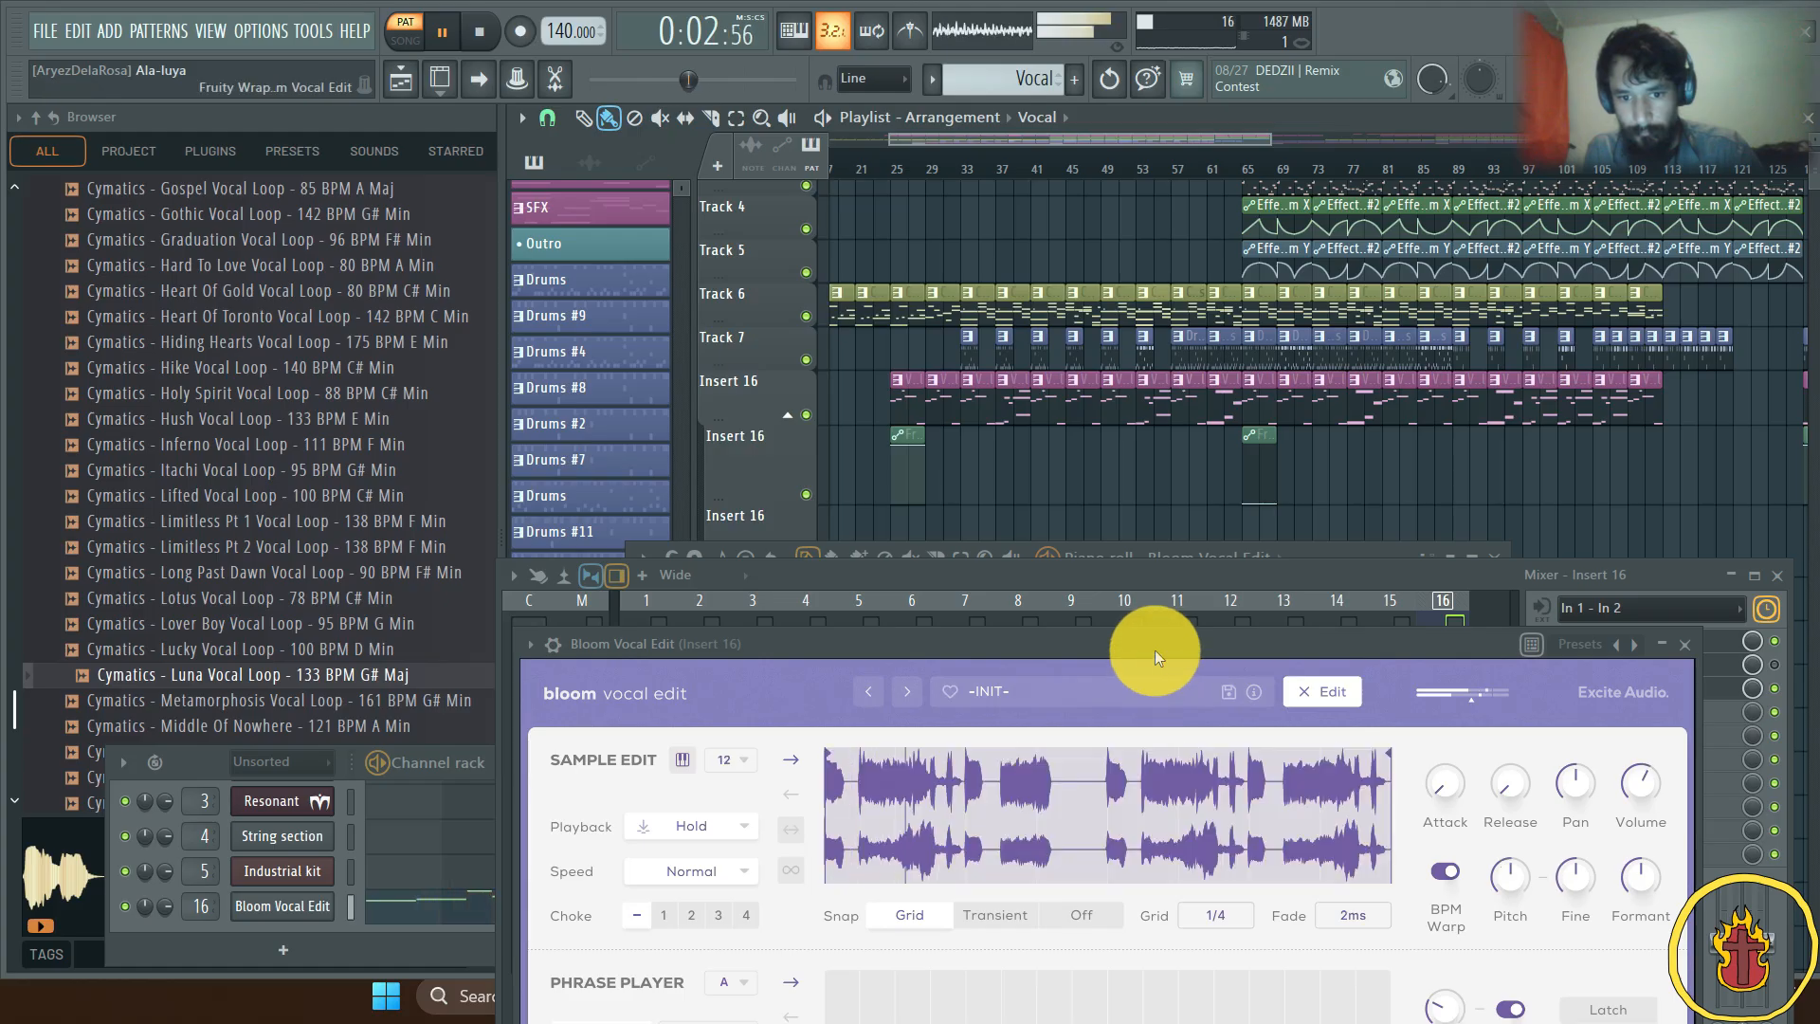
left_click_drag(1111, 643, 1107, 506)
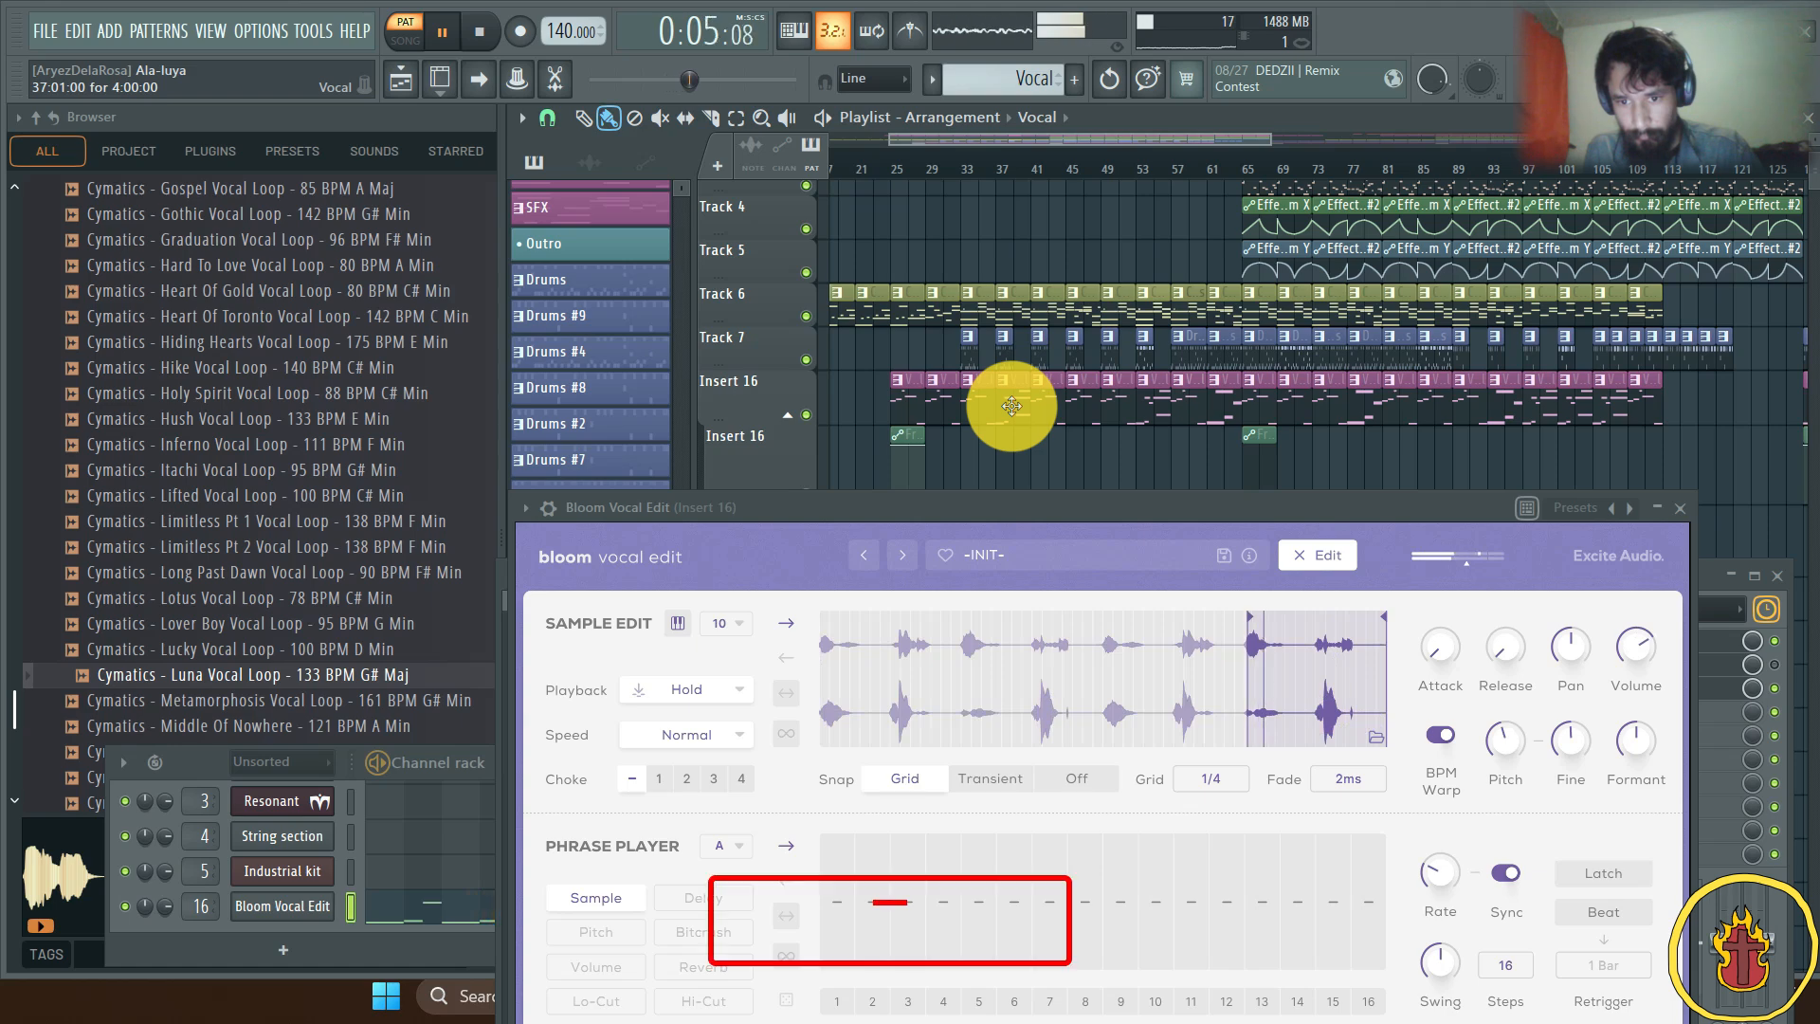
key("space")
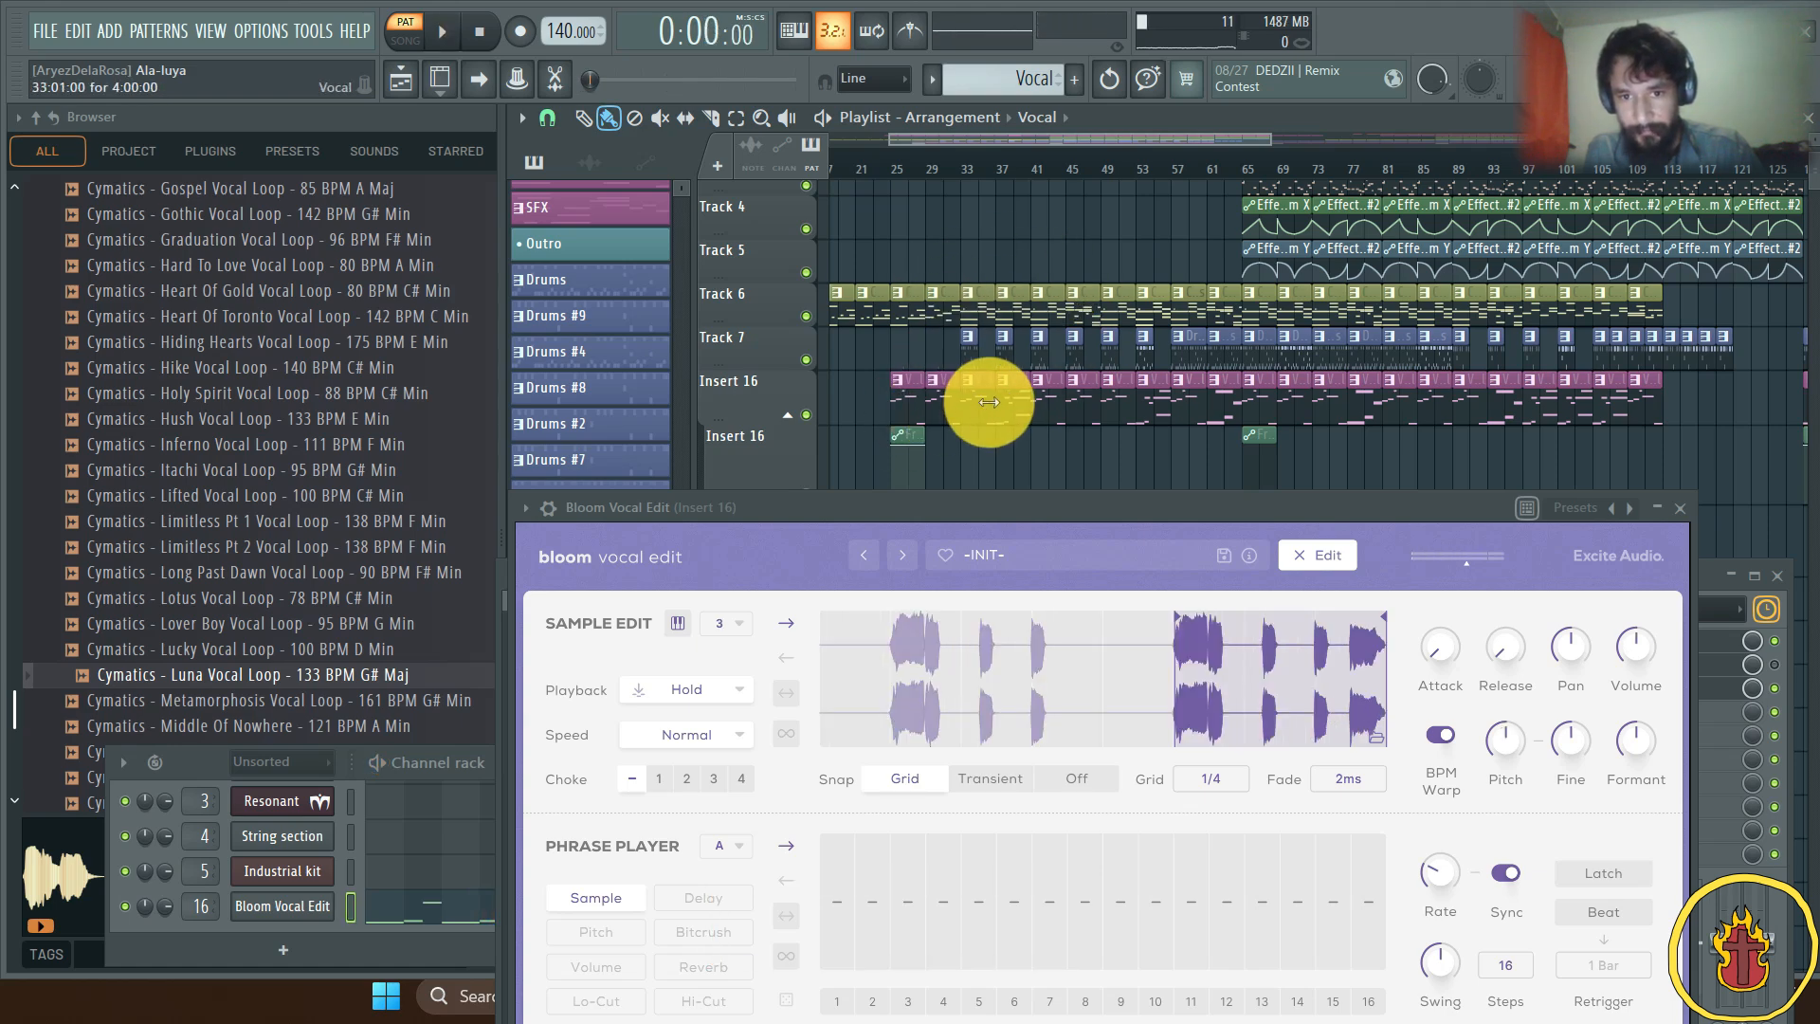
Step: Select the first four Vocal clips on the Insert 16 track and switch playback to song mode
left_click_drag(915, 407, 1009, 398)
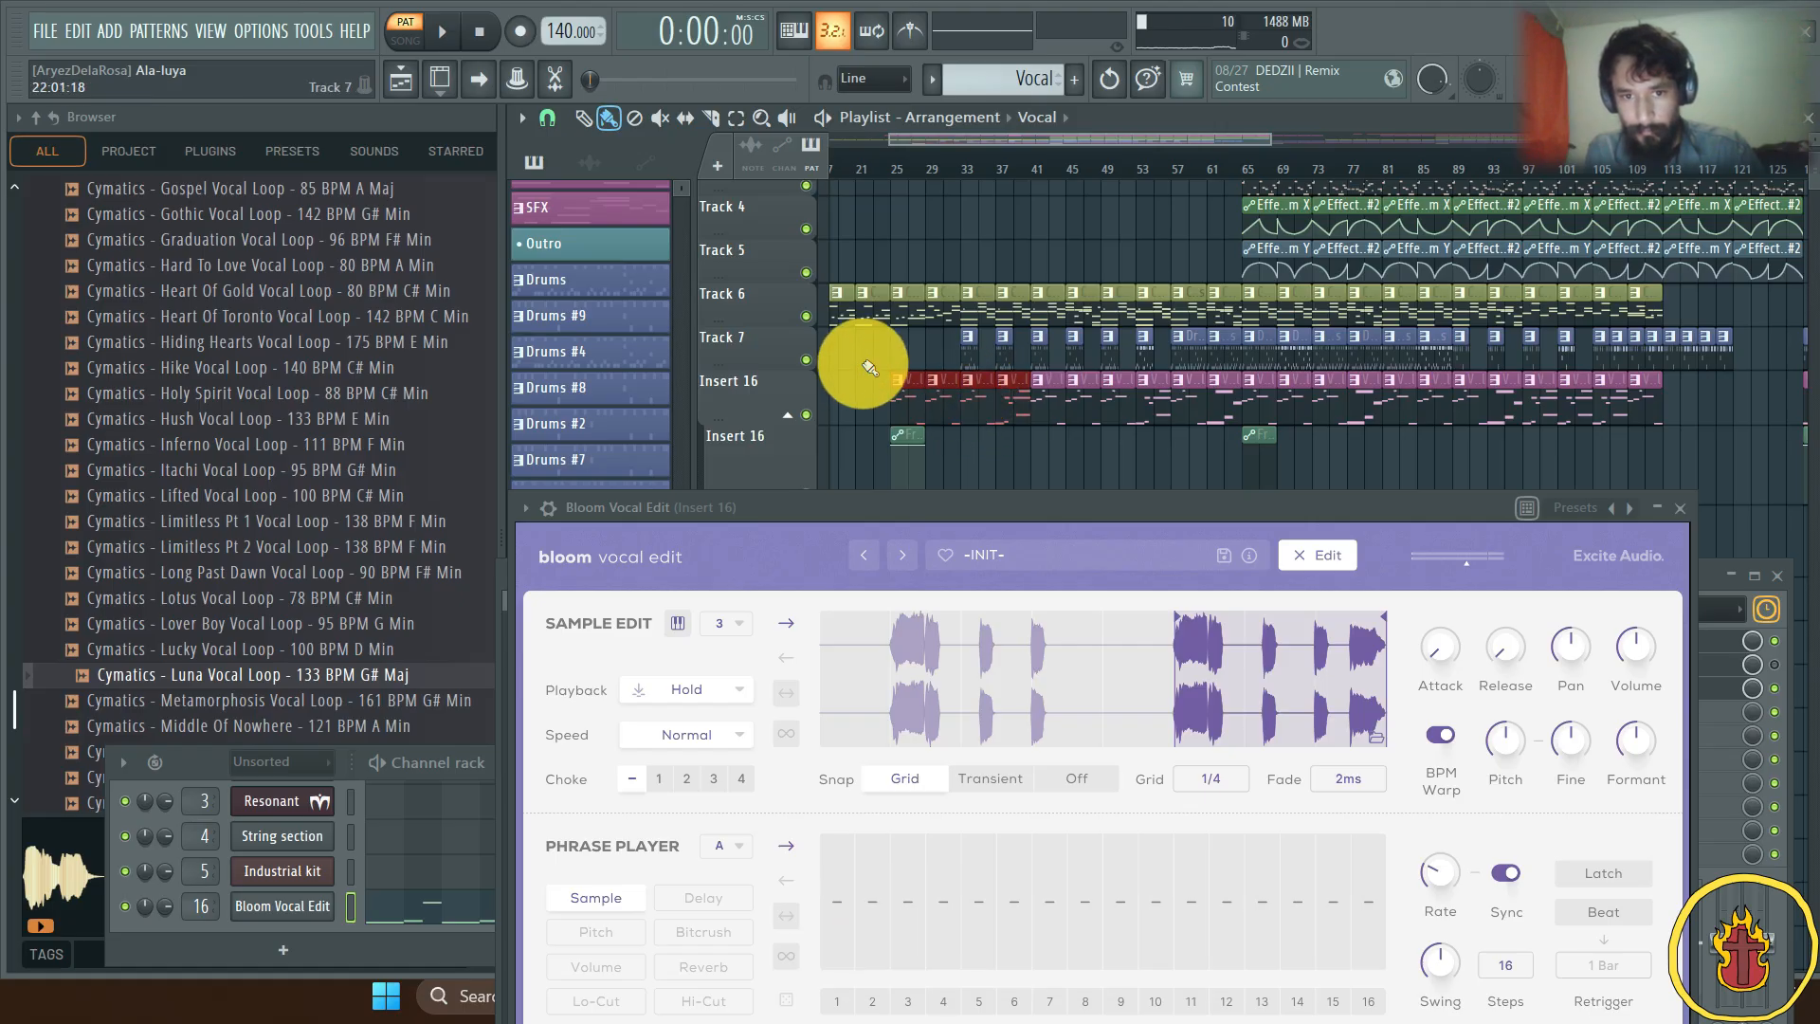
left_click_drag(874, 352, 1247, 365)
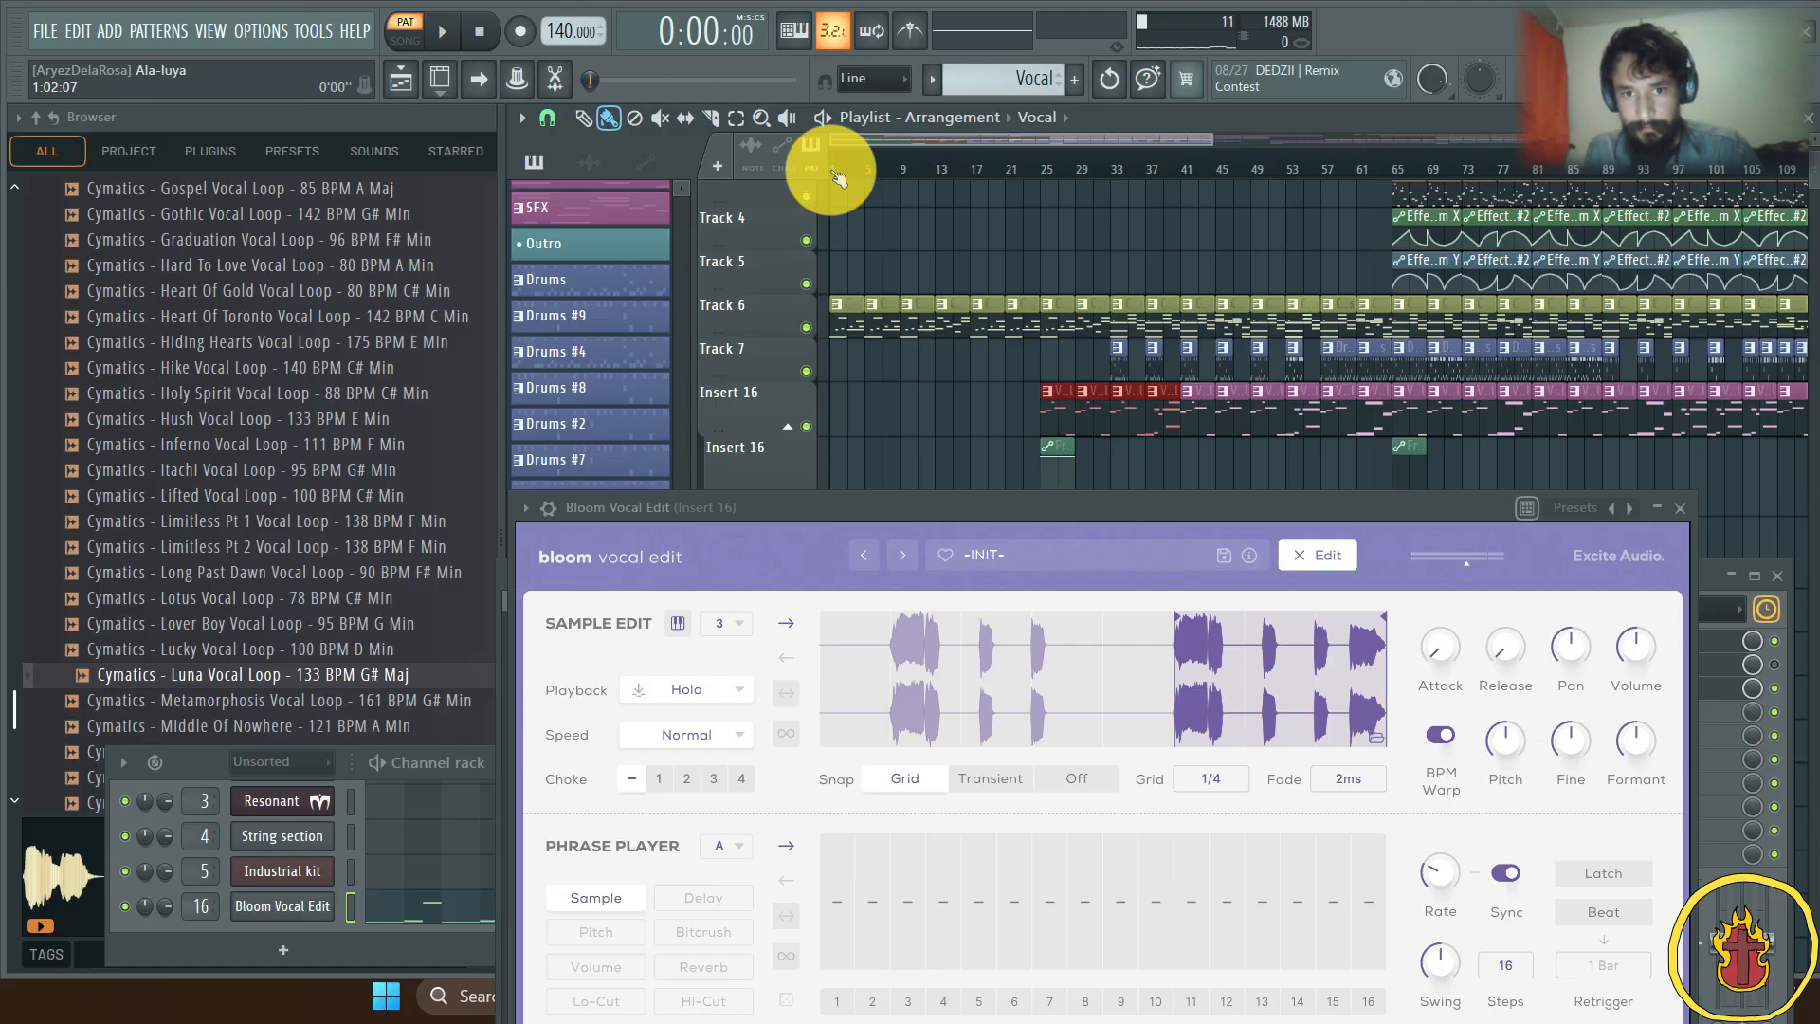
key("l")
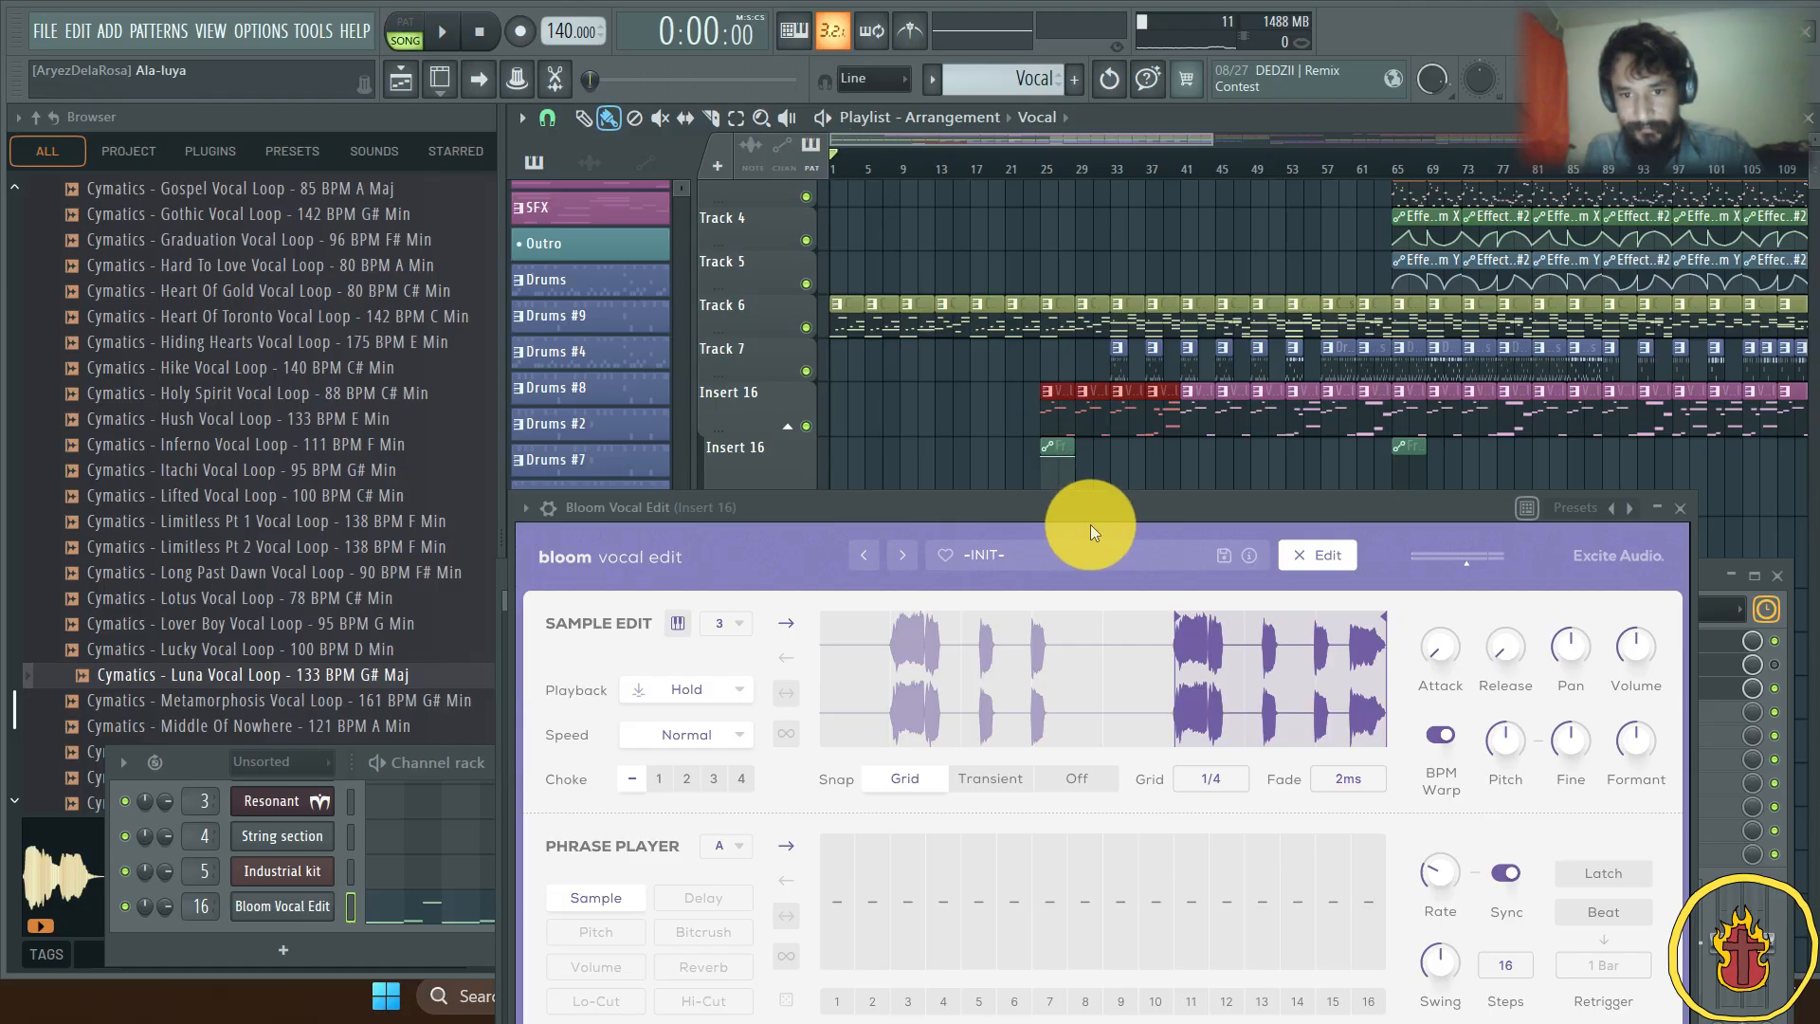
Step: Open the first Vocal clip in the piano roll and place the piano roll fully in view
left_click_drag(1090, 525, 1050, 168)
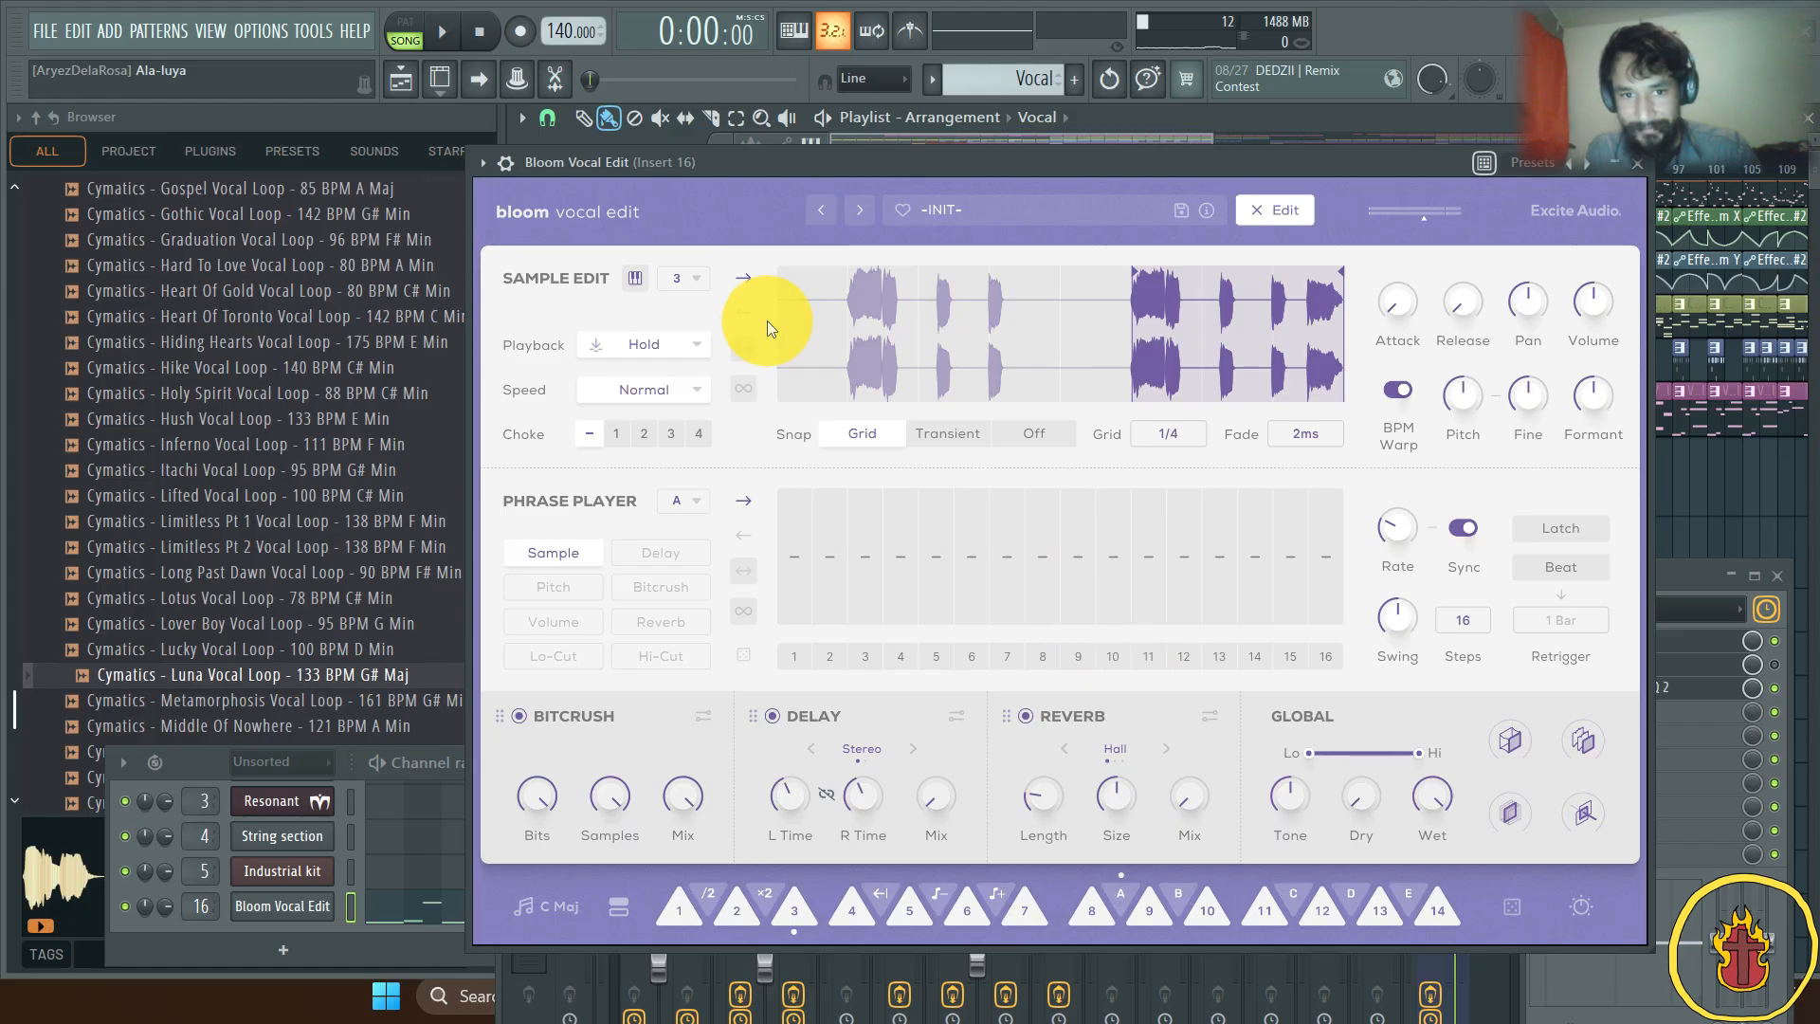
left_click_drag(972, 174, 1054, 675)
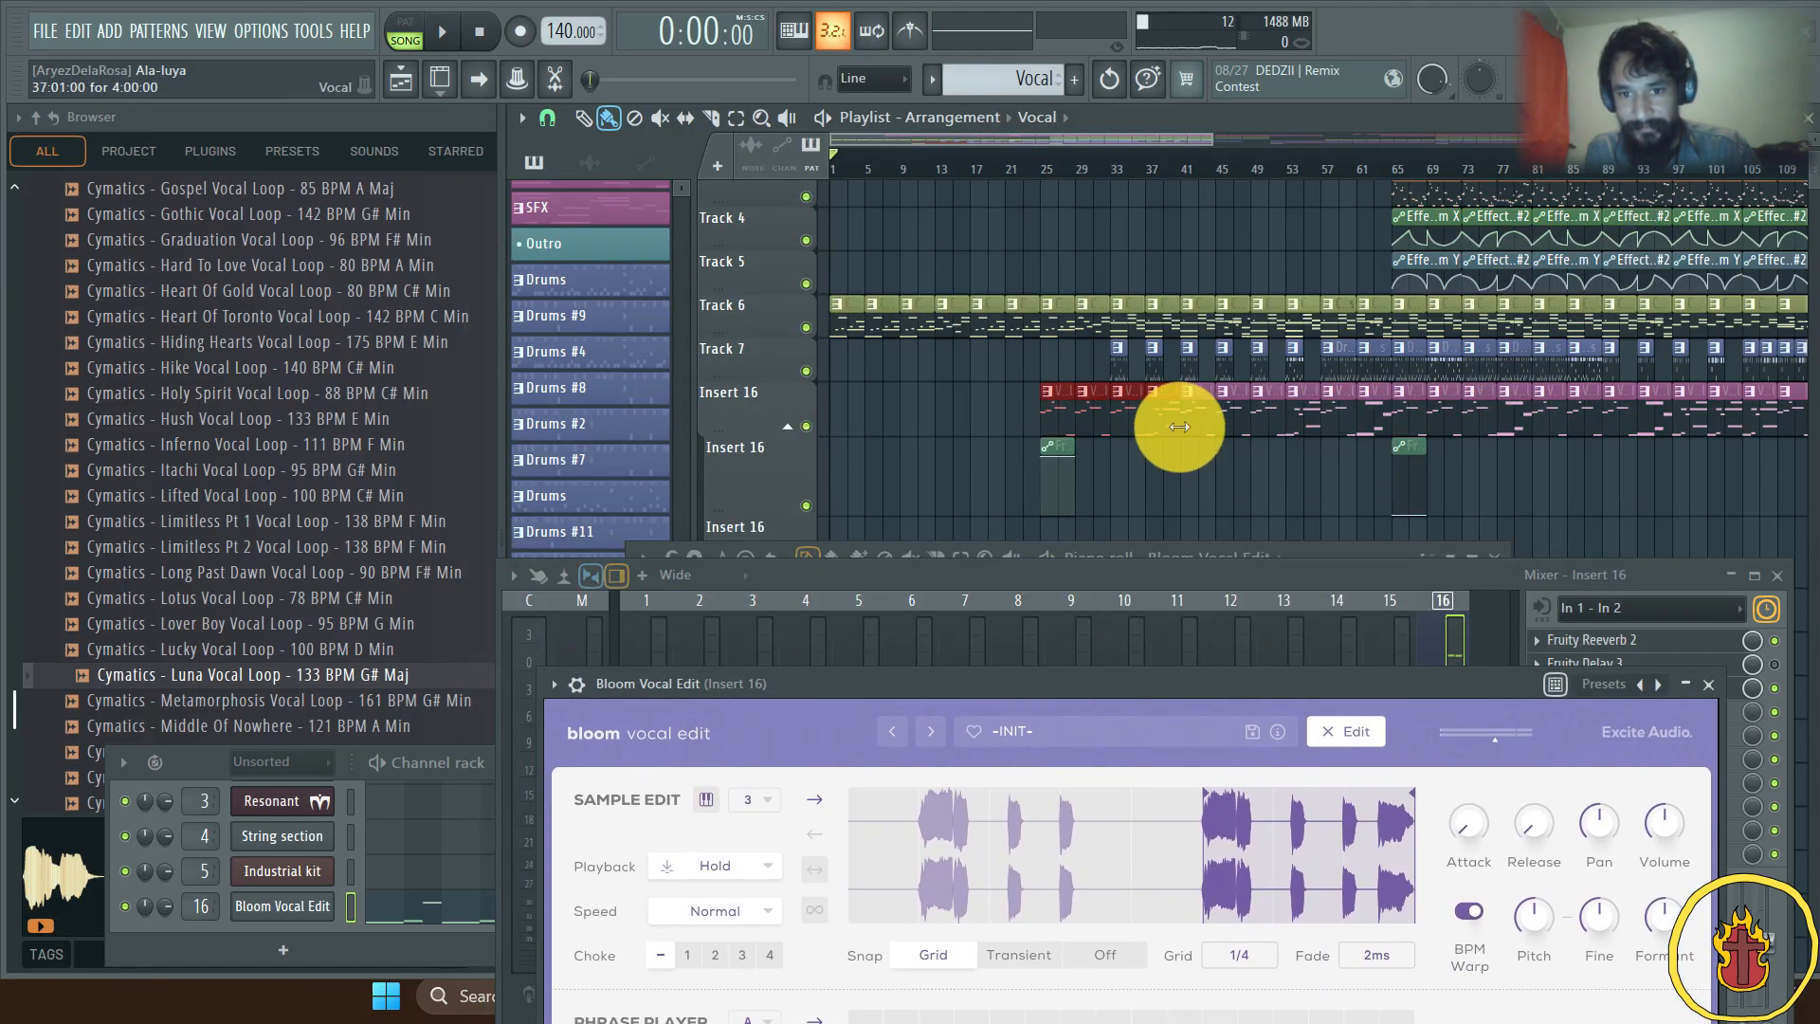
double_click(1064, 417)
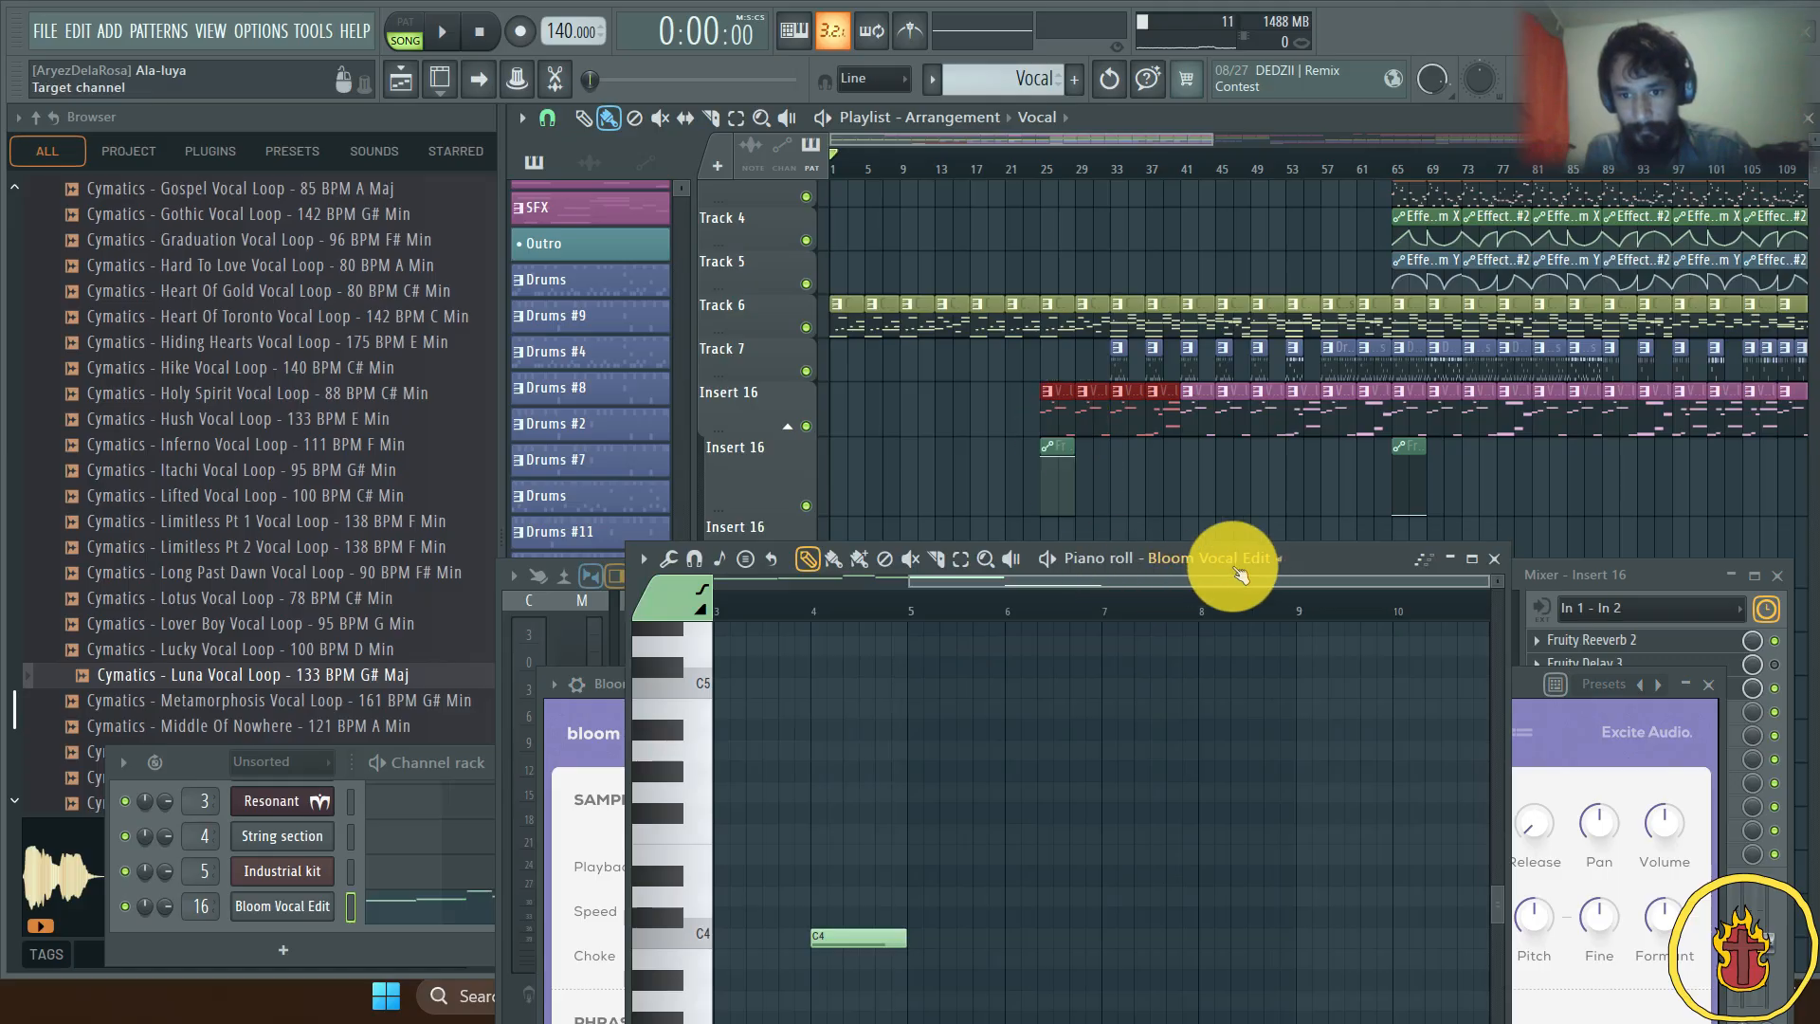
left_click_drag(1284, 556, 1214, 204)
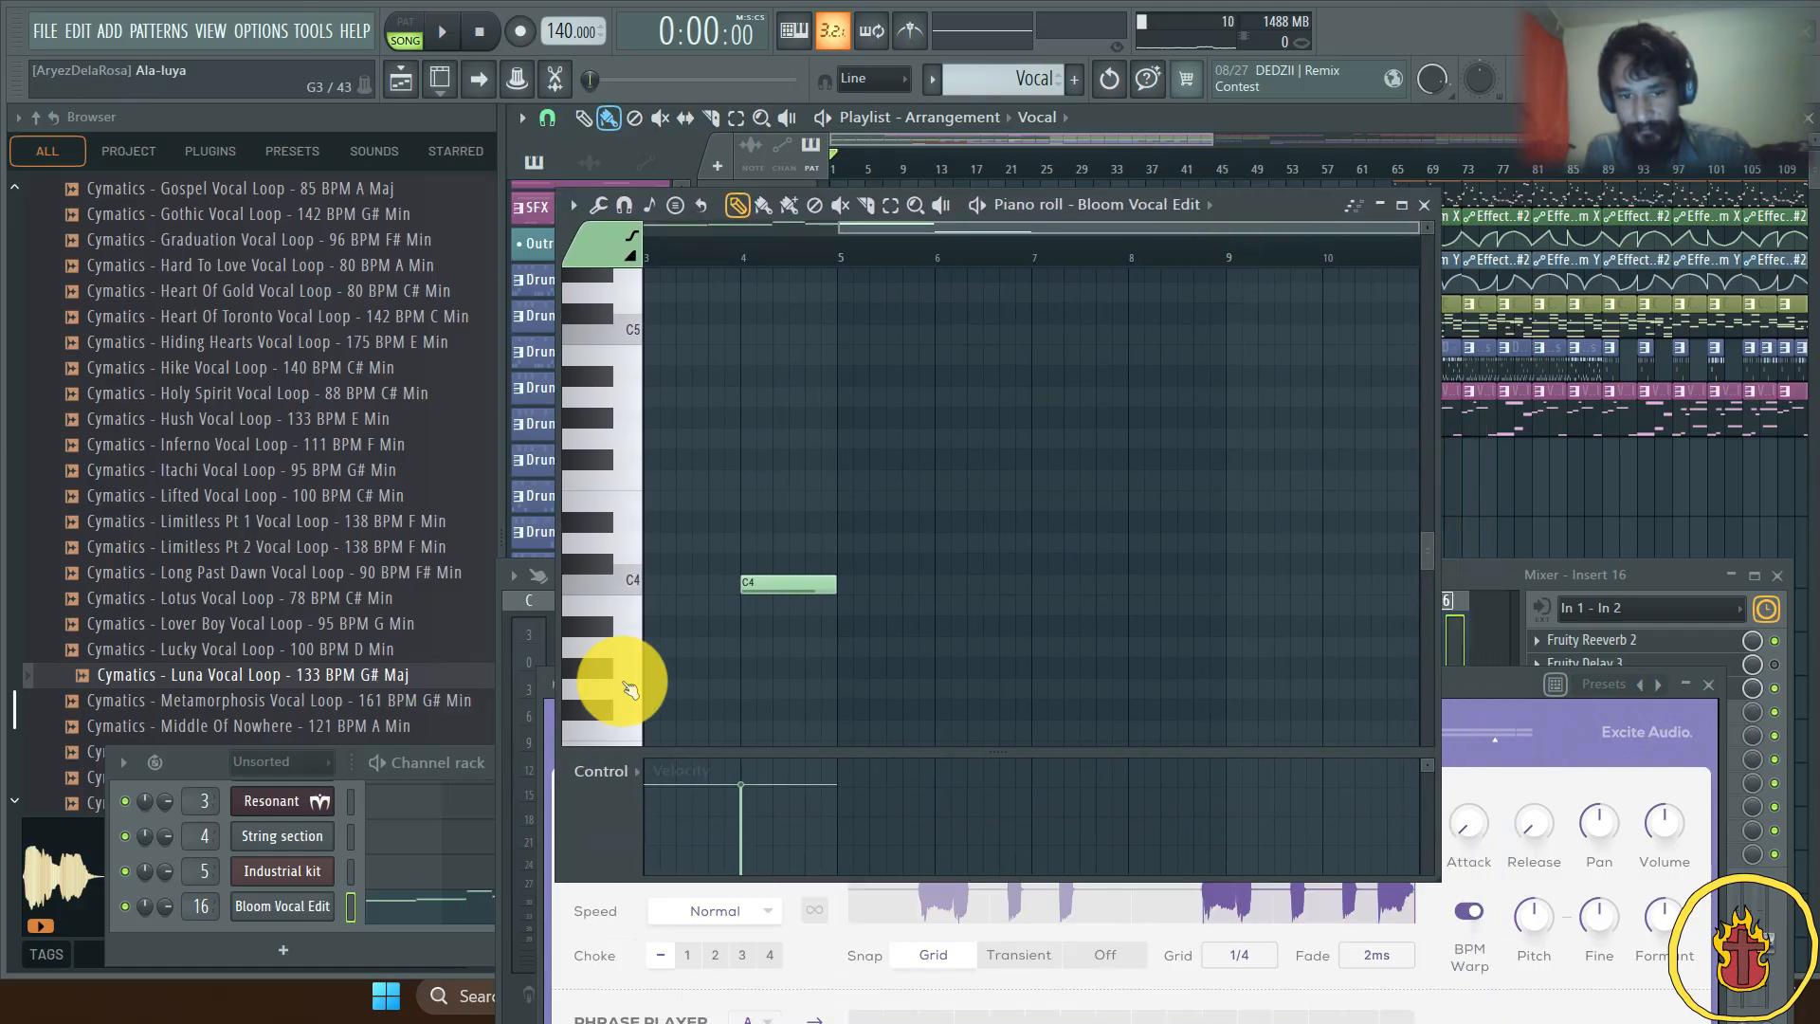
Step: Examine the Vocal pattern's notes across bars 1 to 4, in both the low and high octaves
scroll(784, 630, "down", 2)
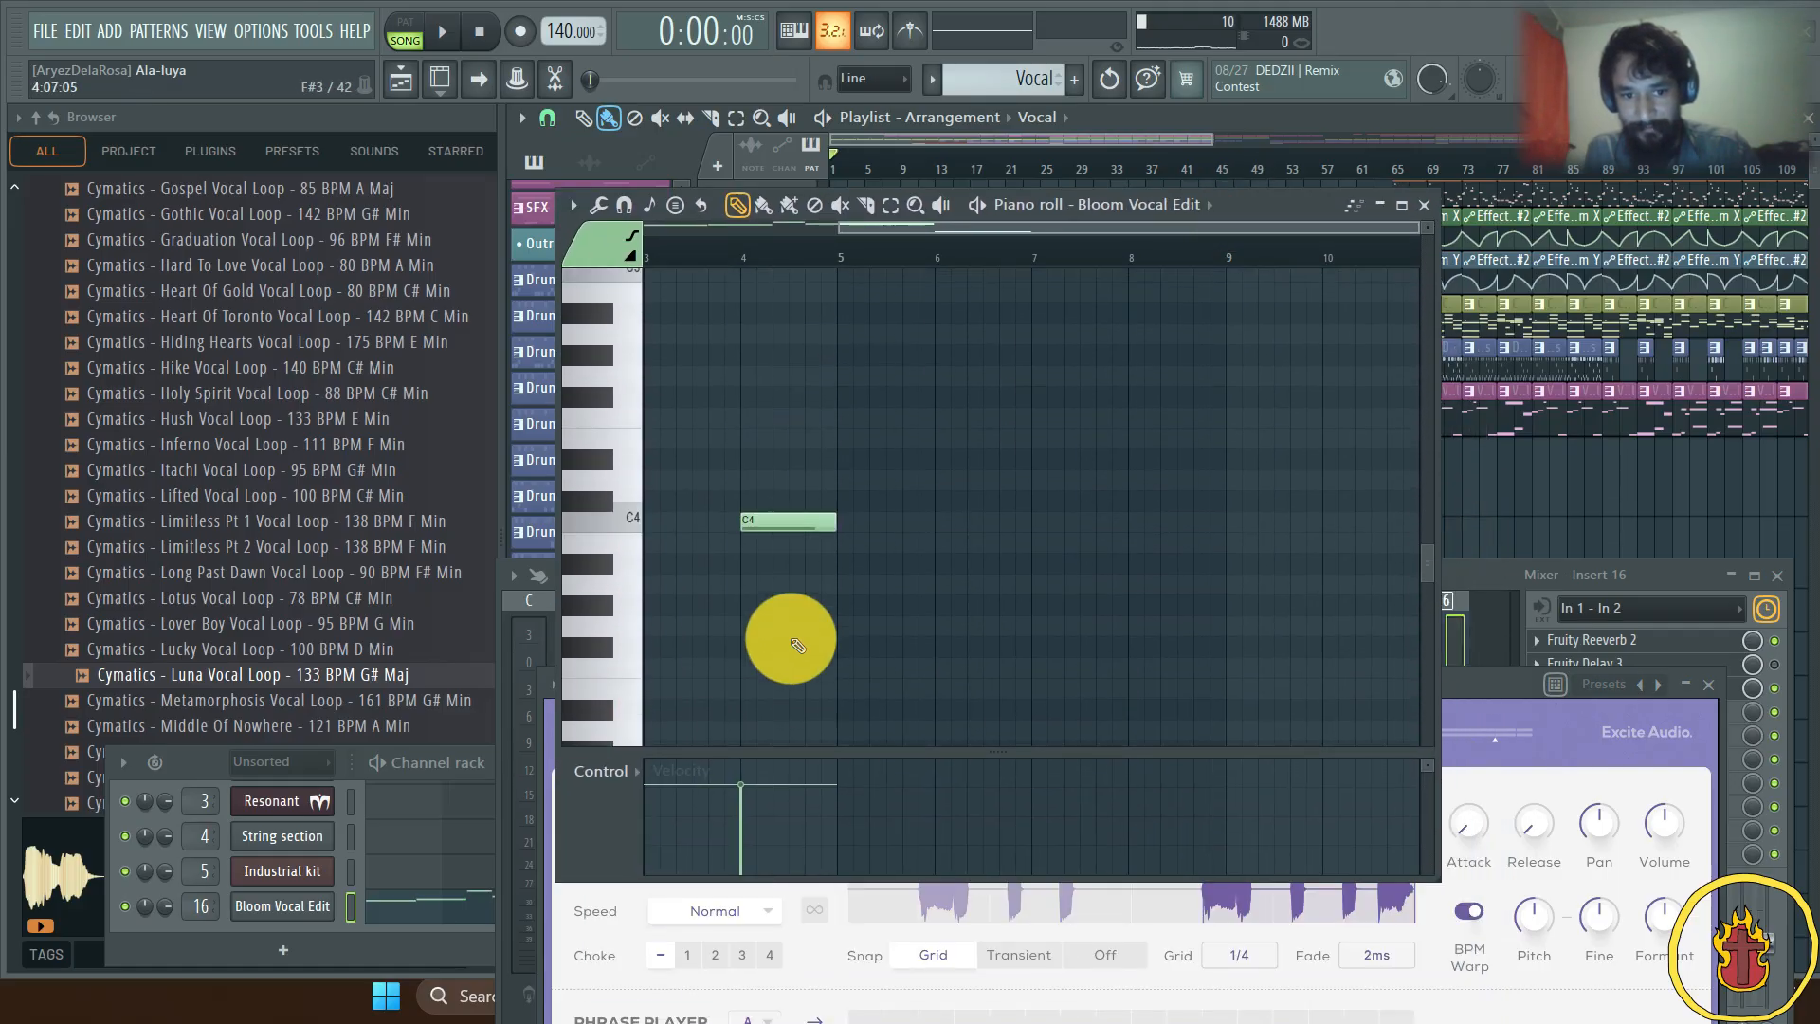
scroll(792, 637, "up", 2)
left_click_drag(792, 638, 1340, 578)
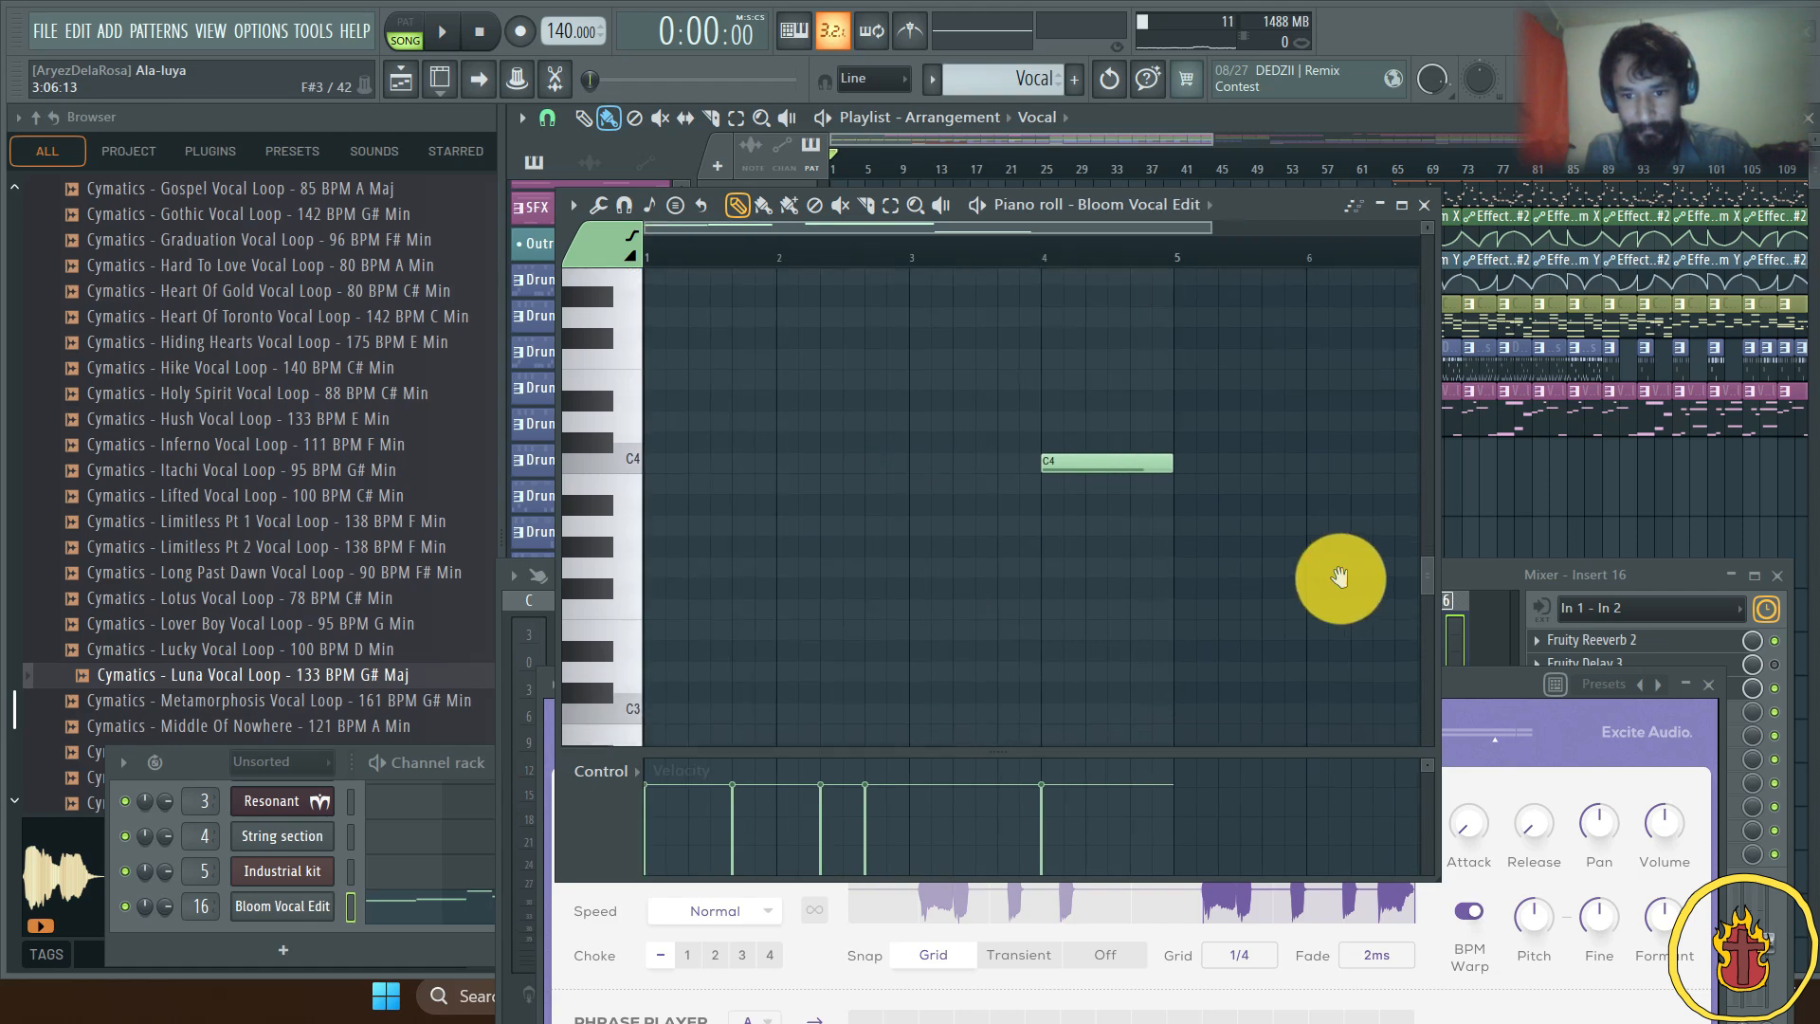
scroll(783, 588, "down", 2)
scroll(786, 597, "down", 1)
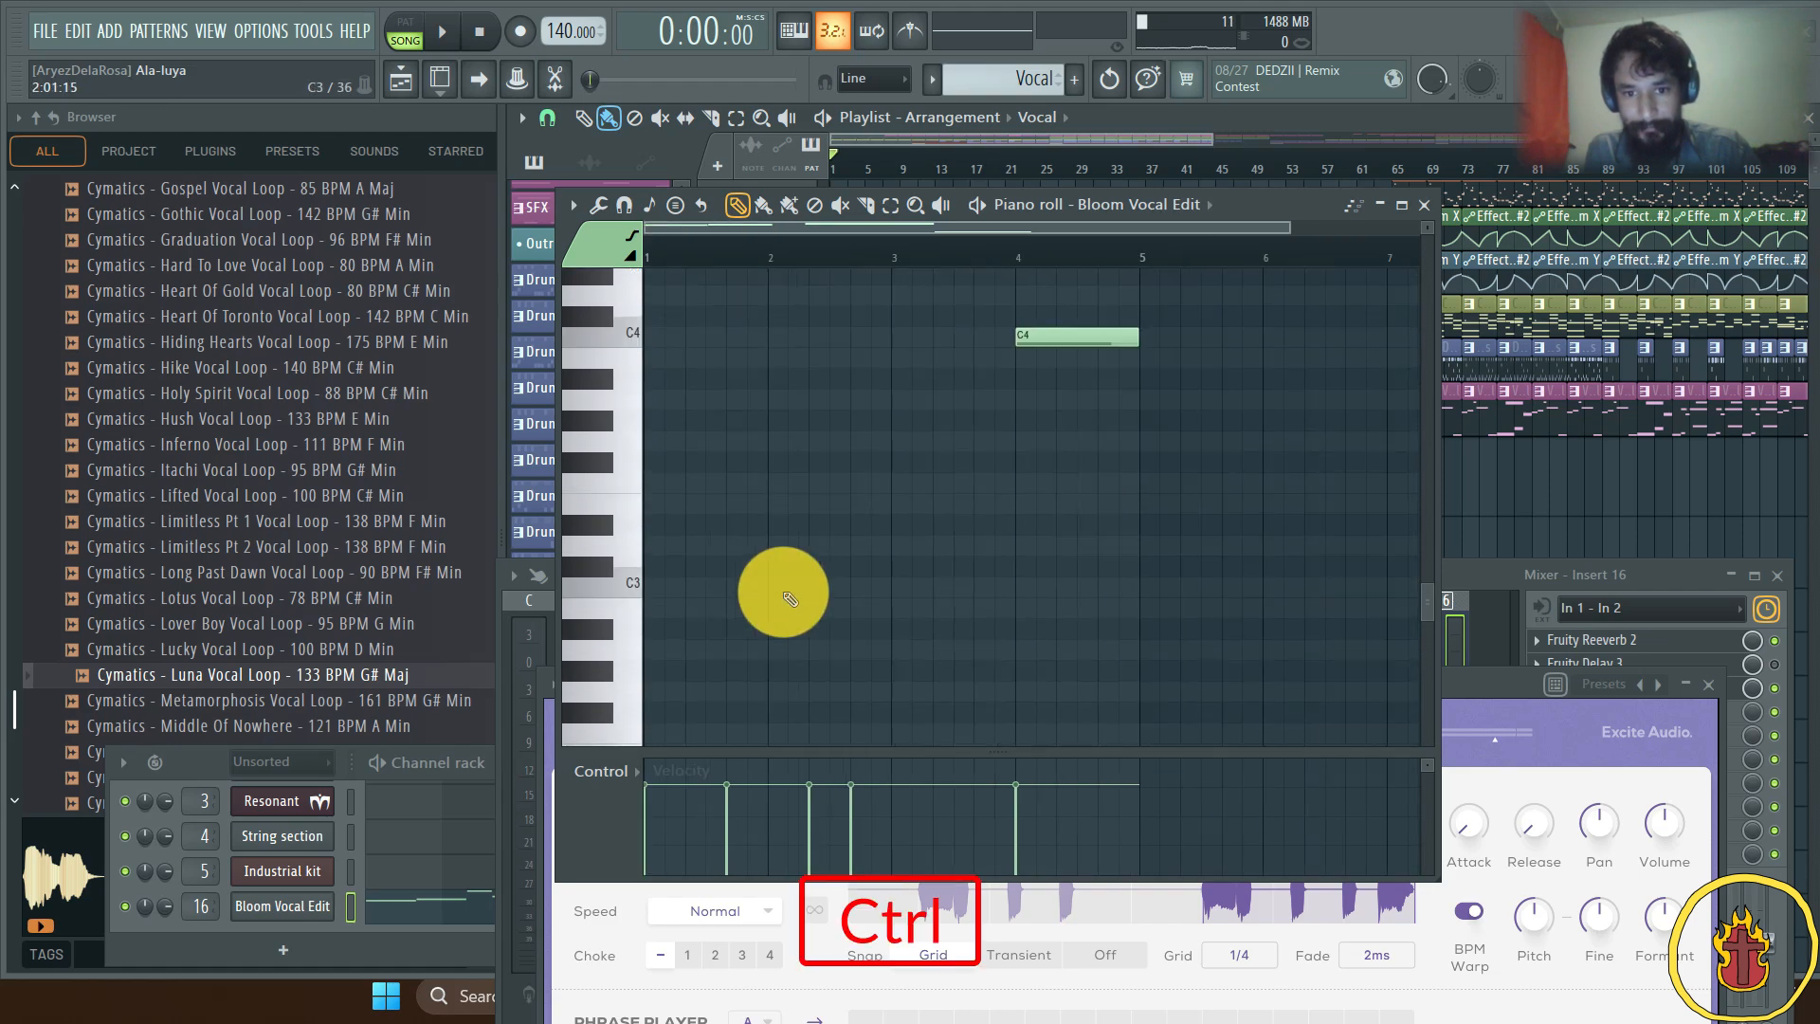
scroll(789, 597, "down", 1)
scroll(789, 597, "up", 10)
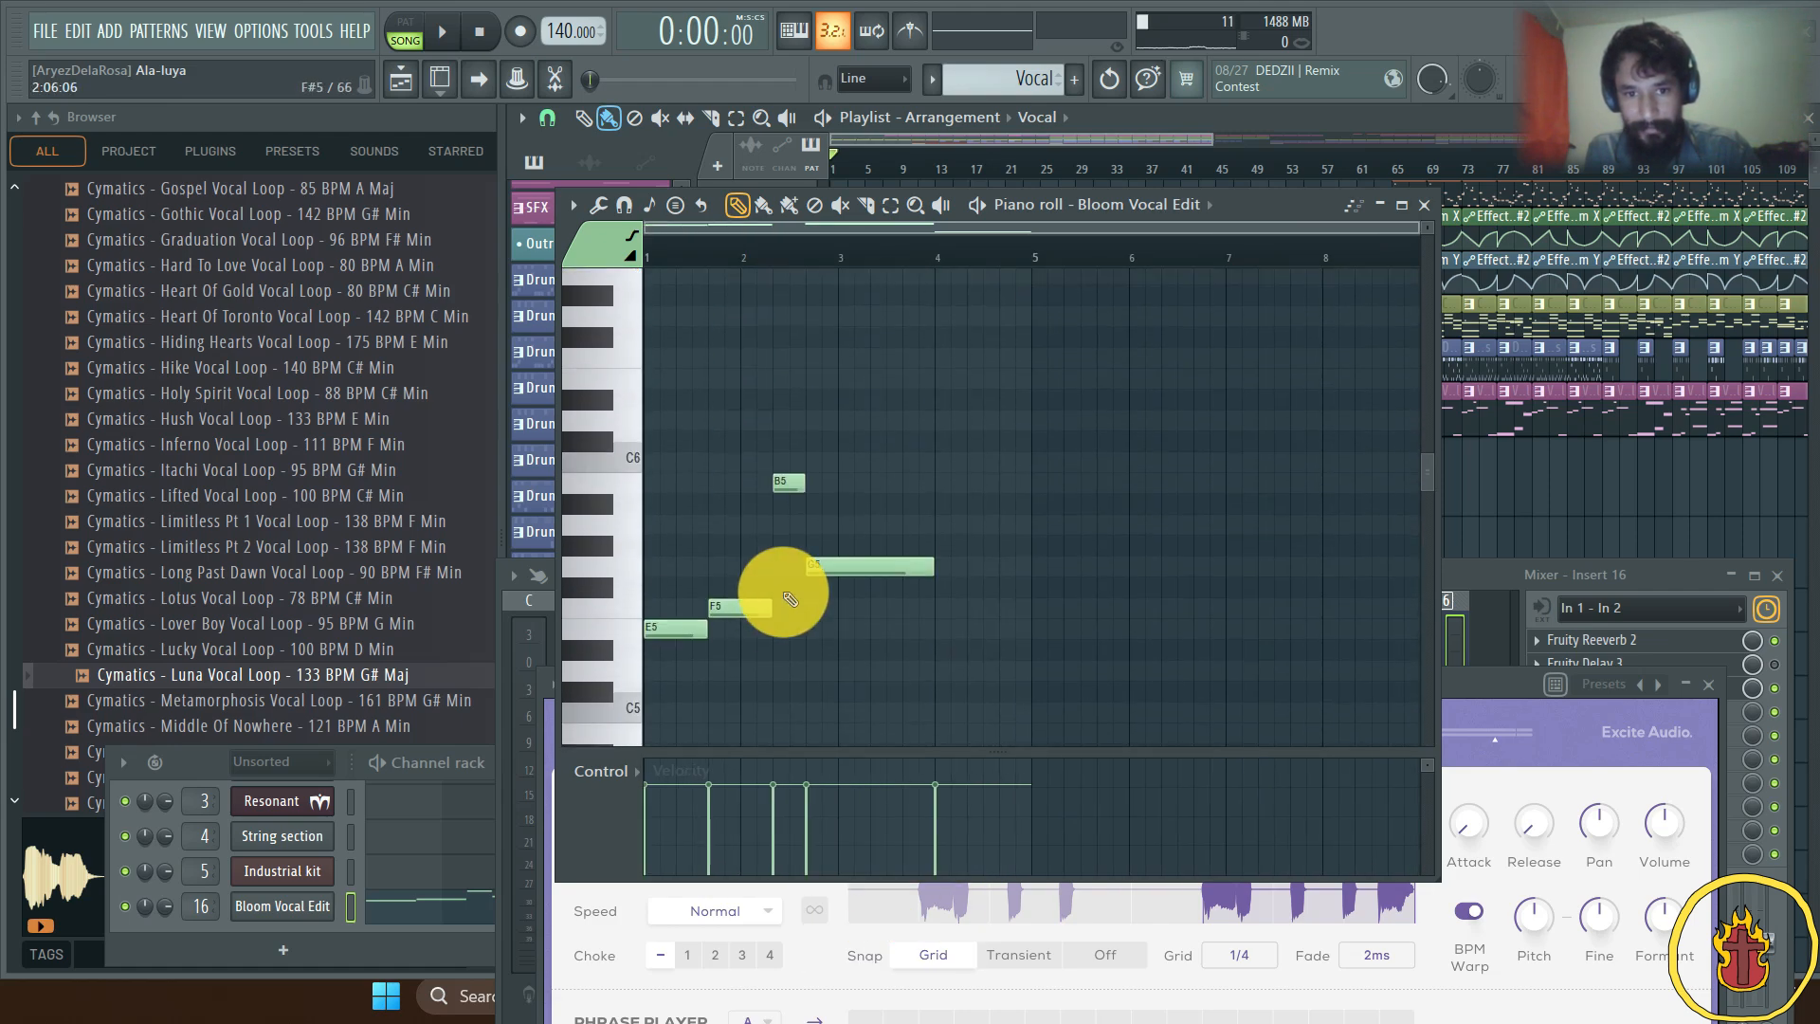
left_click_drag(784, 592, 1050, 602)
scroll(860, 628, "up", 3)
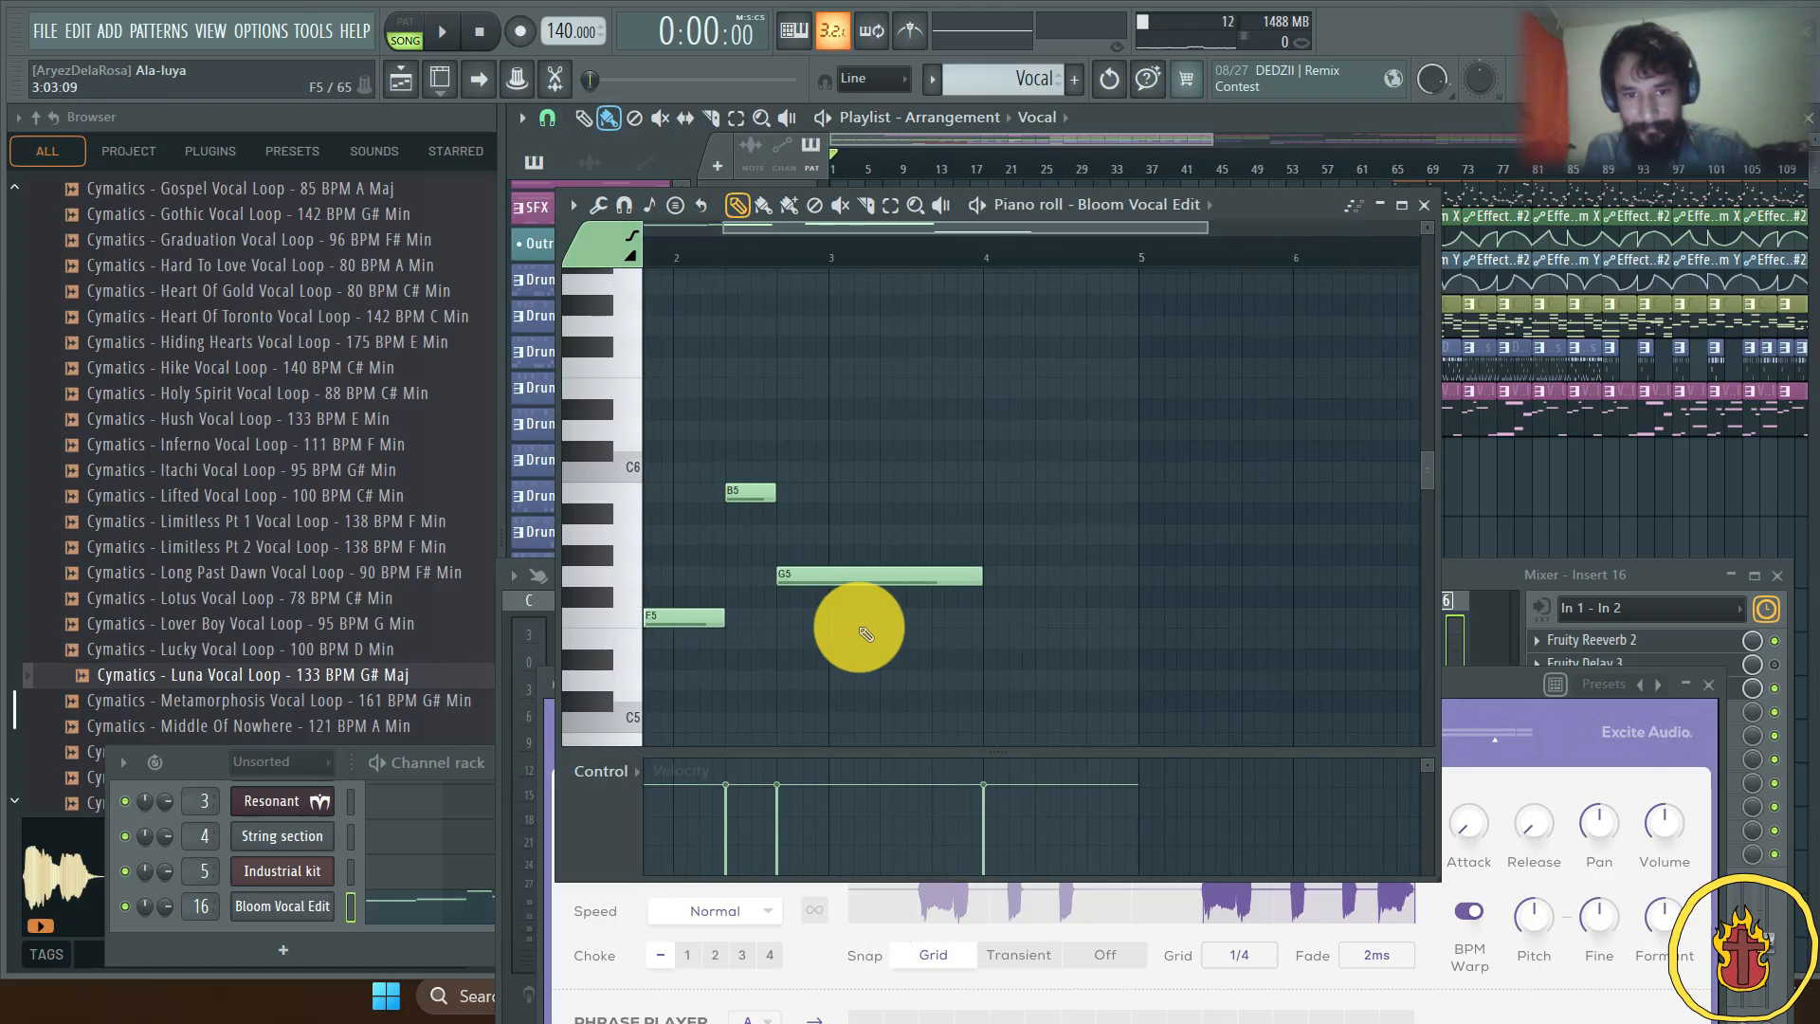
left_click_drag(836, 645, 1174, 630)
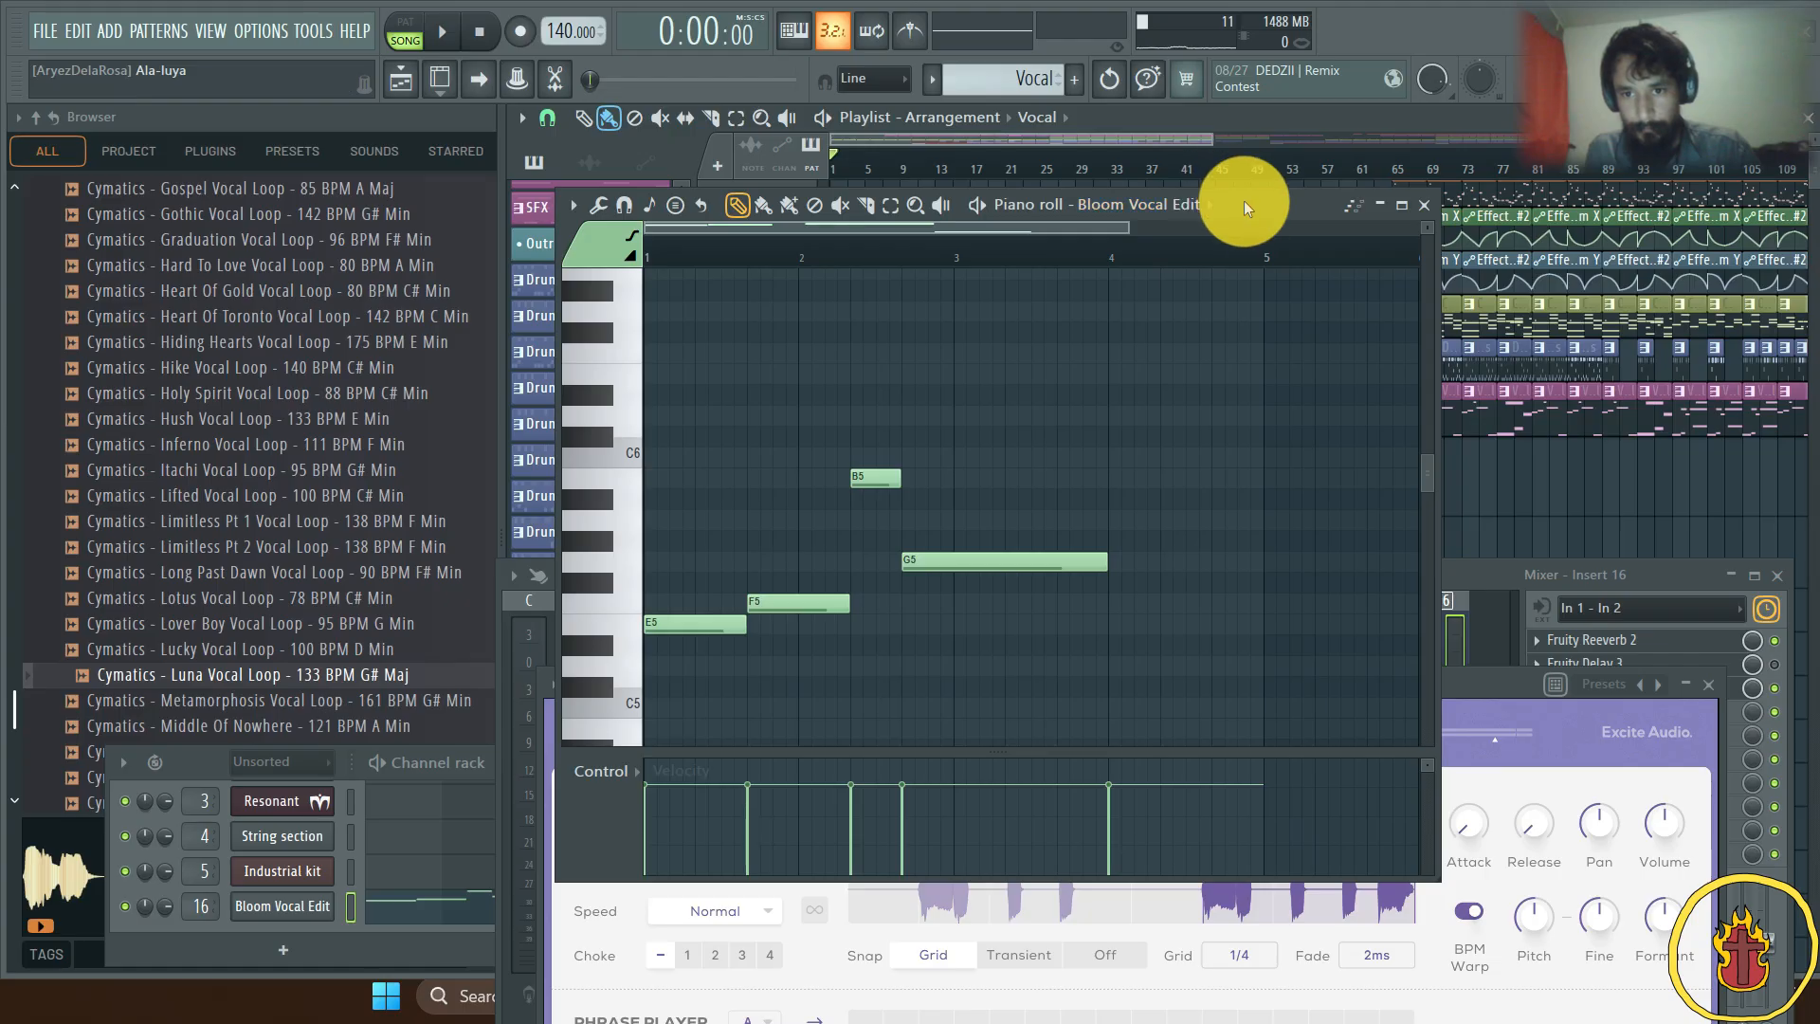
Step: Move the piano roll out of the way and bring the whole Bloom Vocal Edit window back into view
left_click_drag(1244, 201, 1254, 728)
scroll(1097, 457, "down", 3, "ctrl")
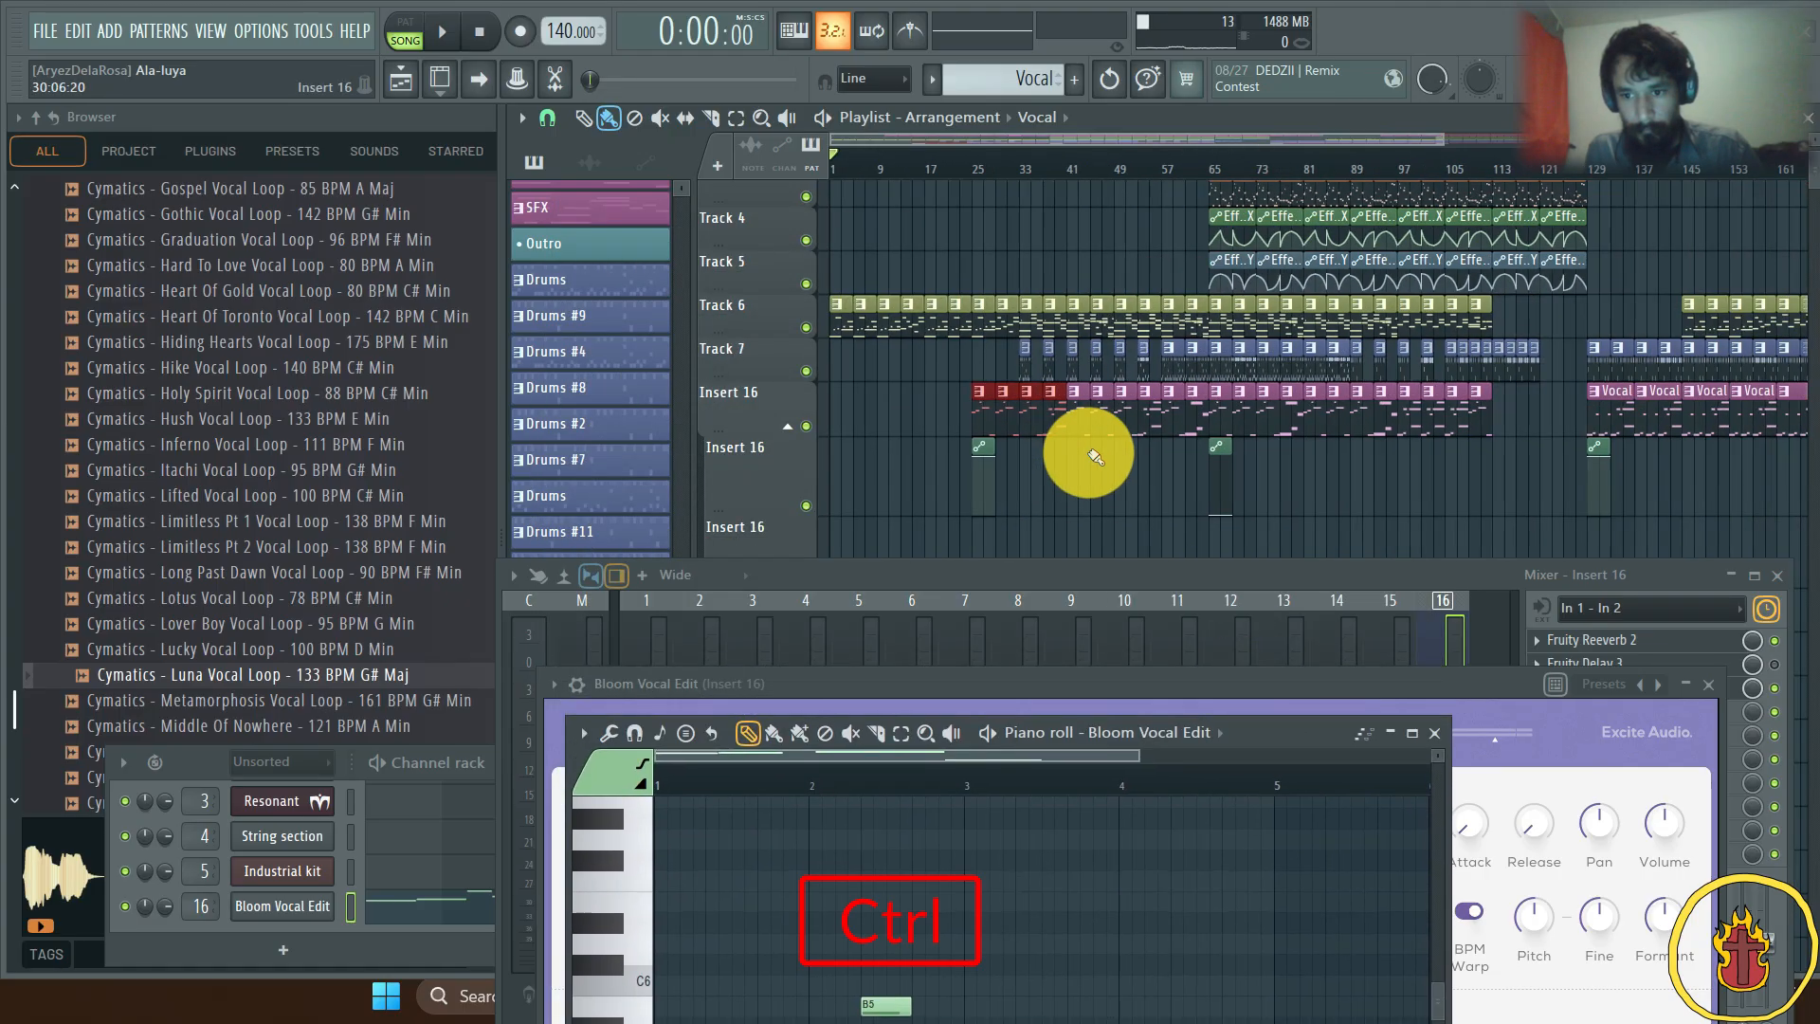
left_click(1243, 675)
left_click_drag(1243, 674, 1208, 162)
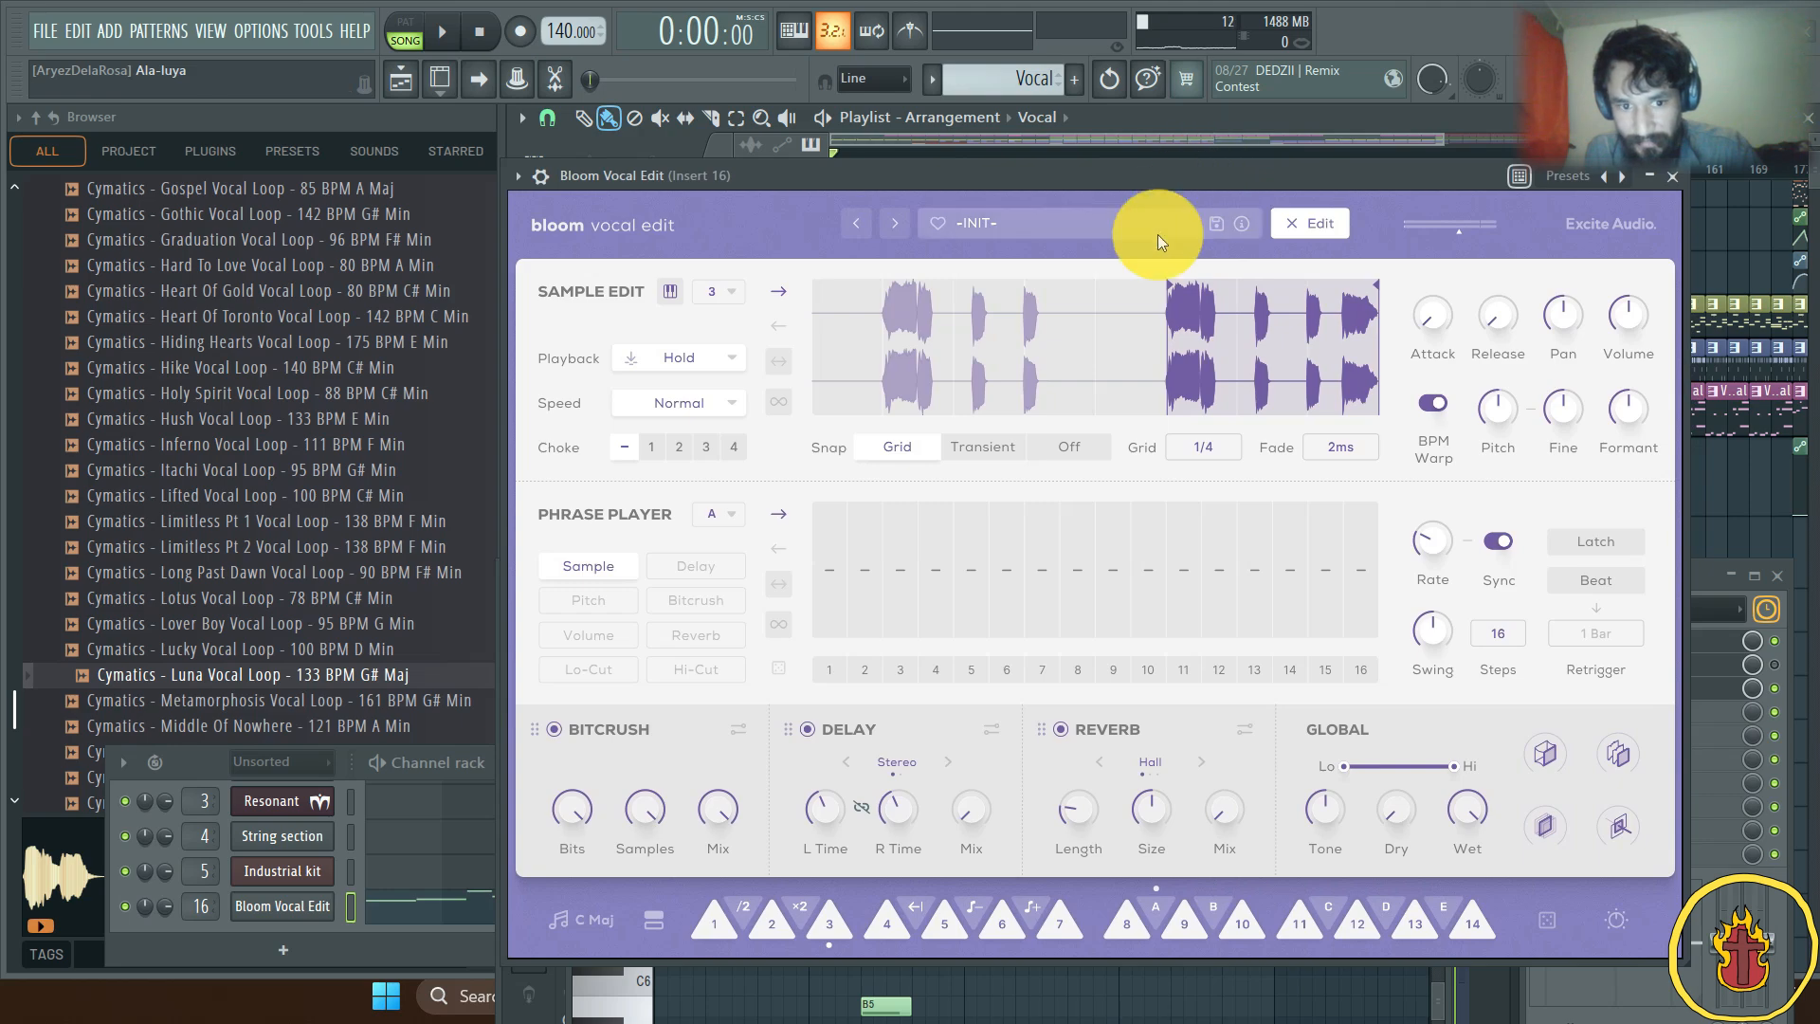
Step: Try the loop, pendulum and backwards playback options for the current sample and return it to forward playback
left_click(779, 405)
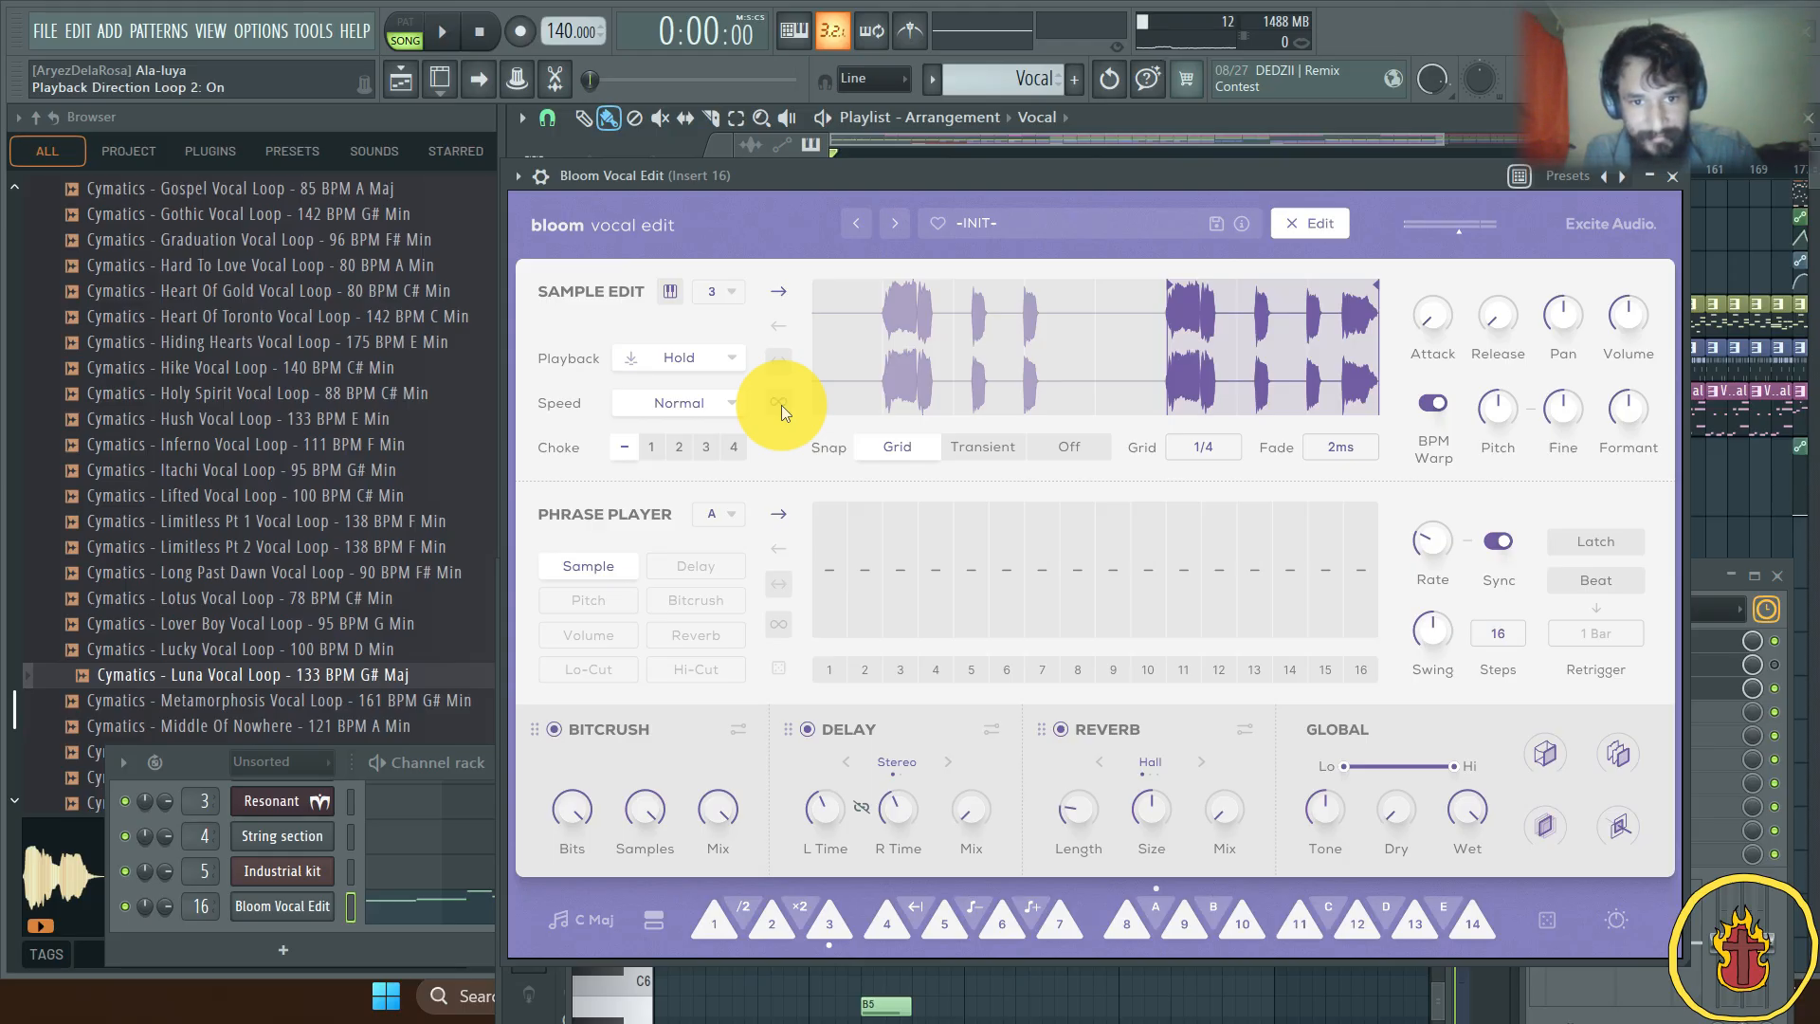
left_click(777, 360)
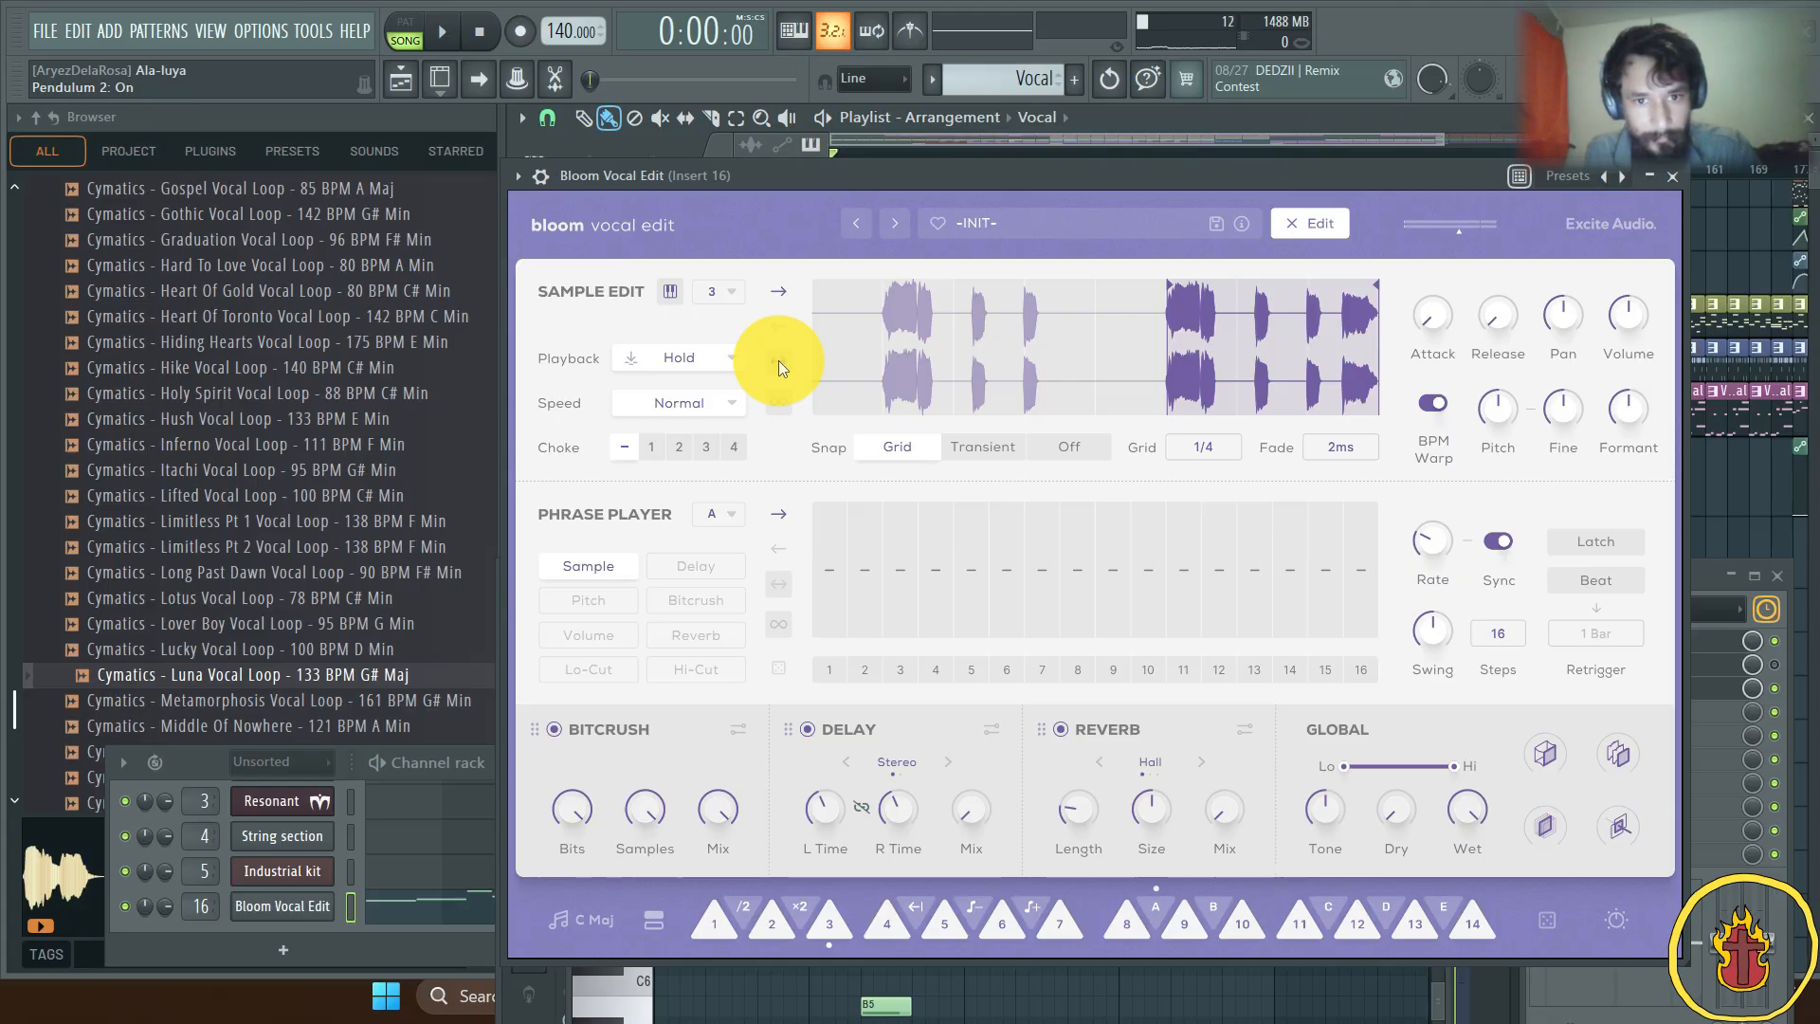
left_click(781, 327)
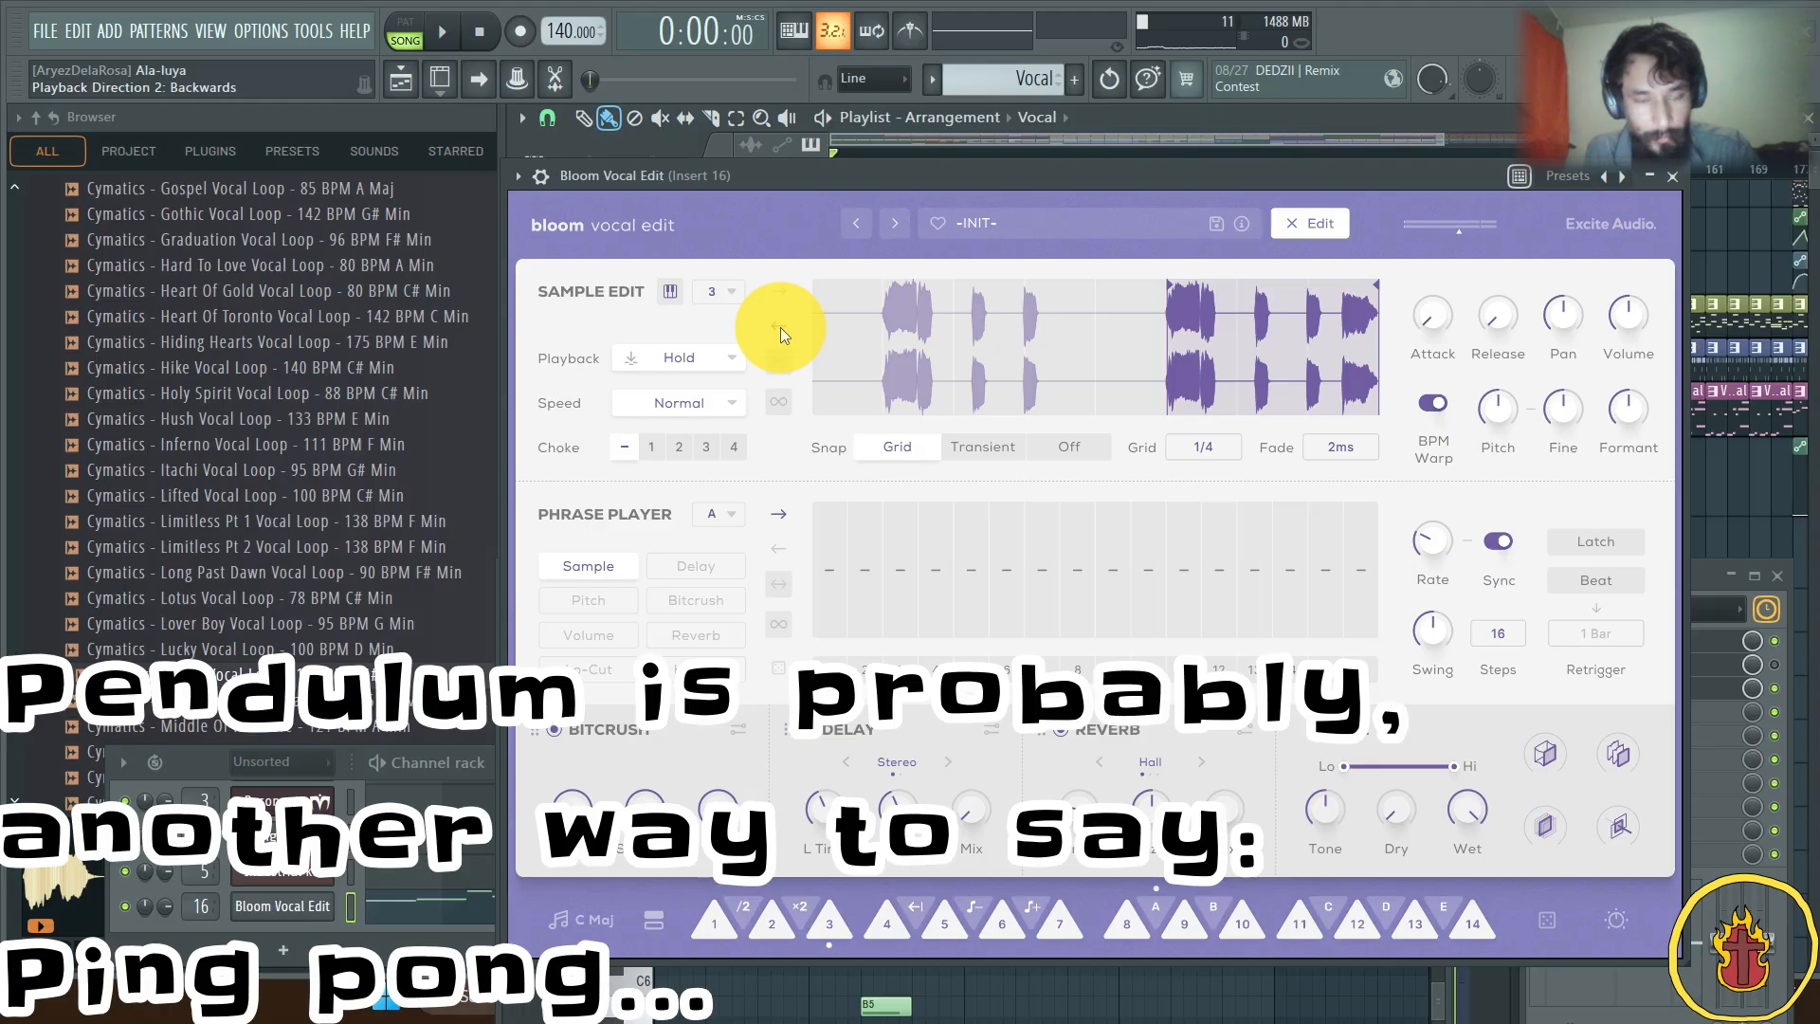
left_click(781, 299)
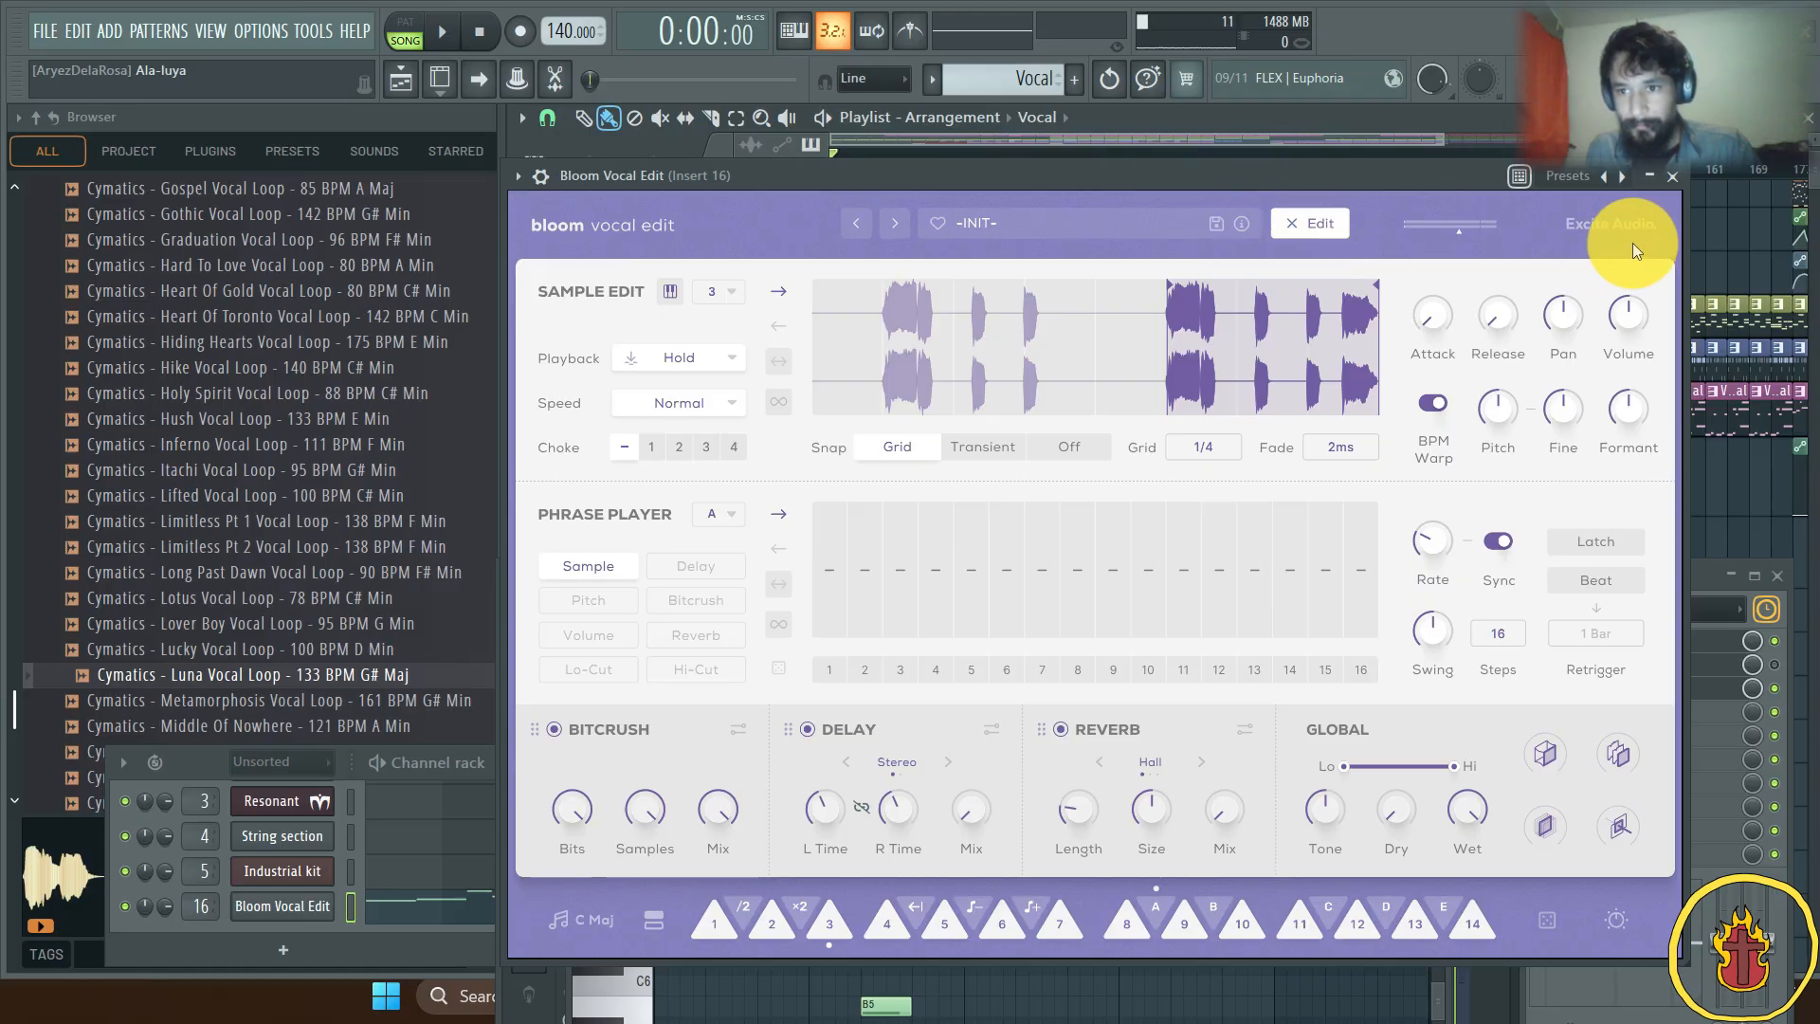
Step: View the Bloom Vocal Edit registration window and dismiss it
left_click(1595, 224)
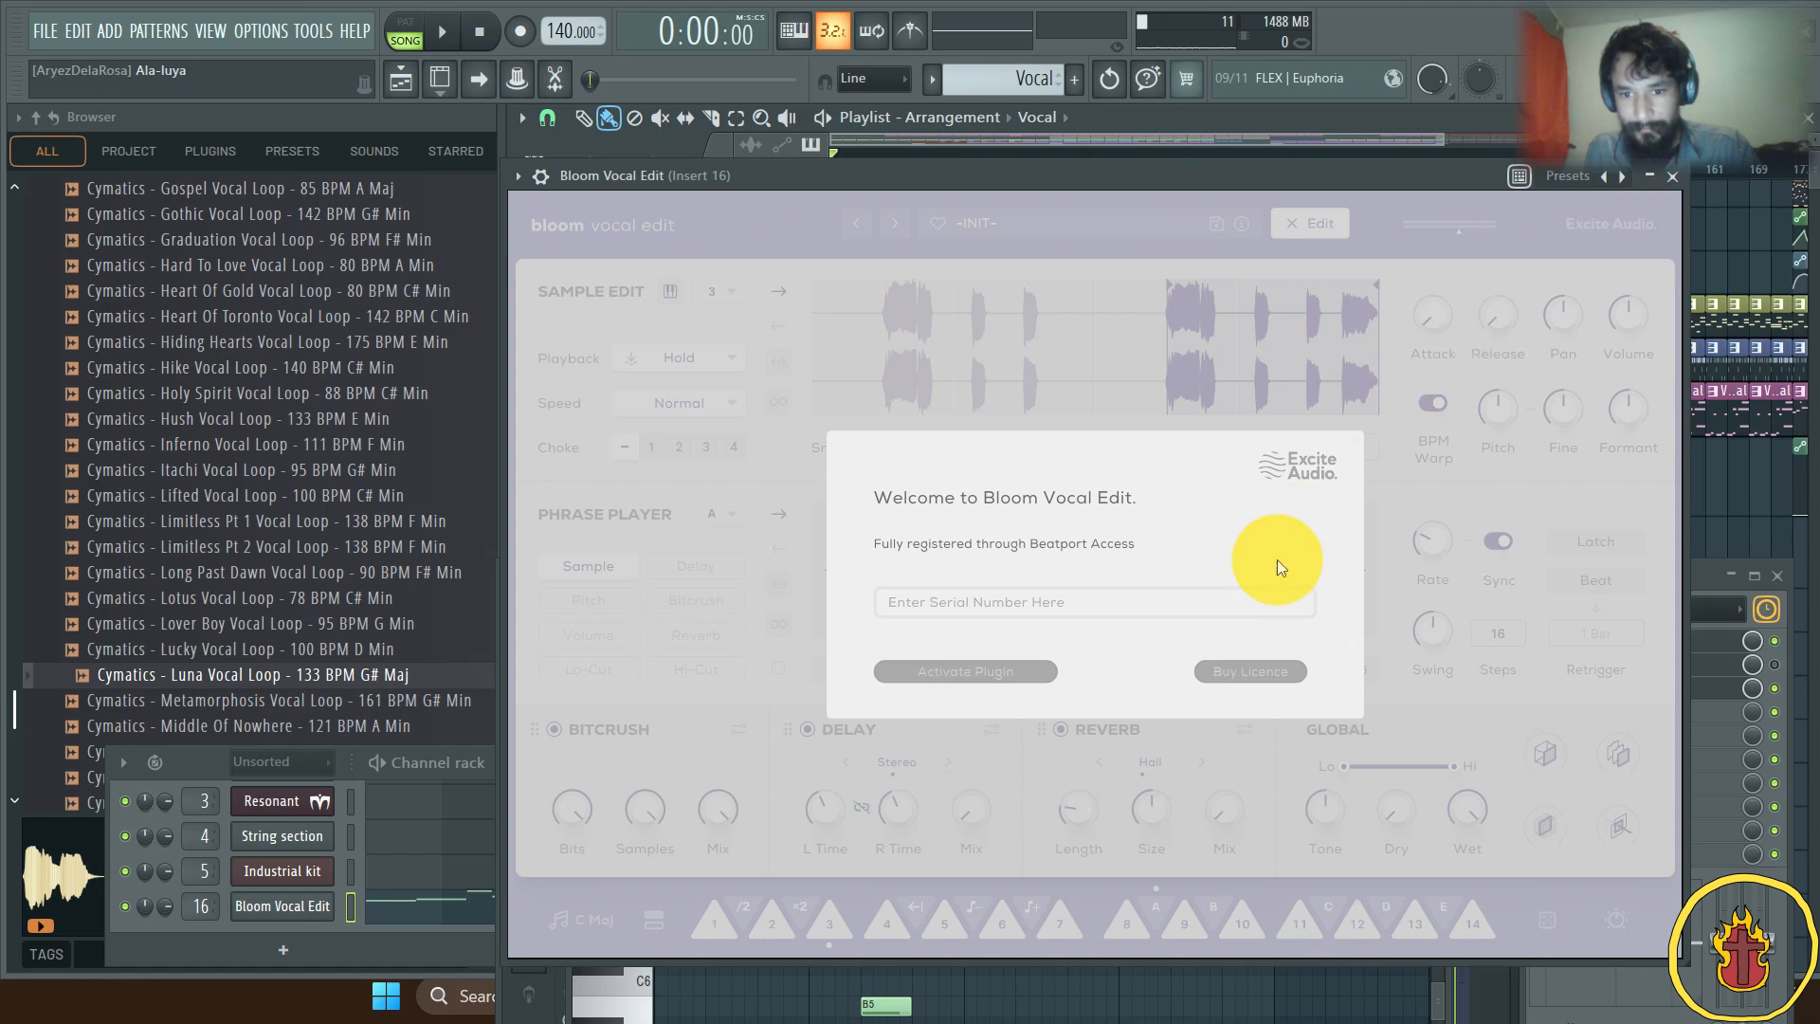
left_click(1387, 612)
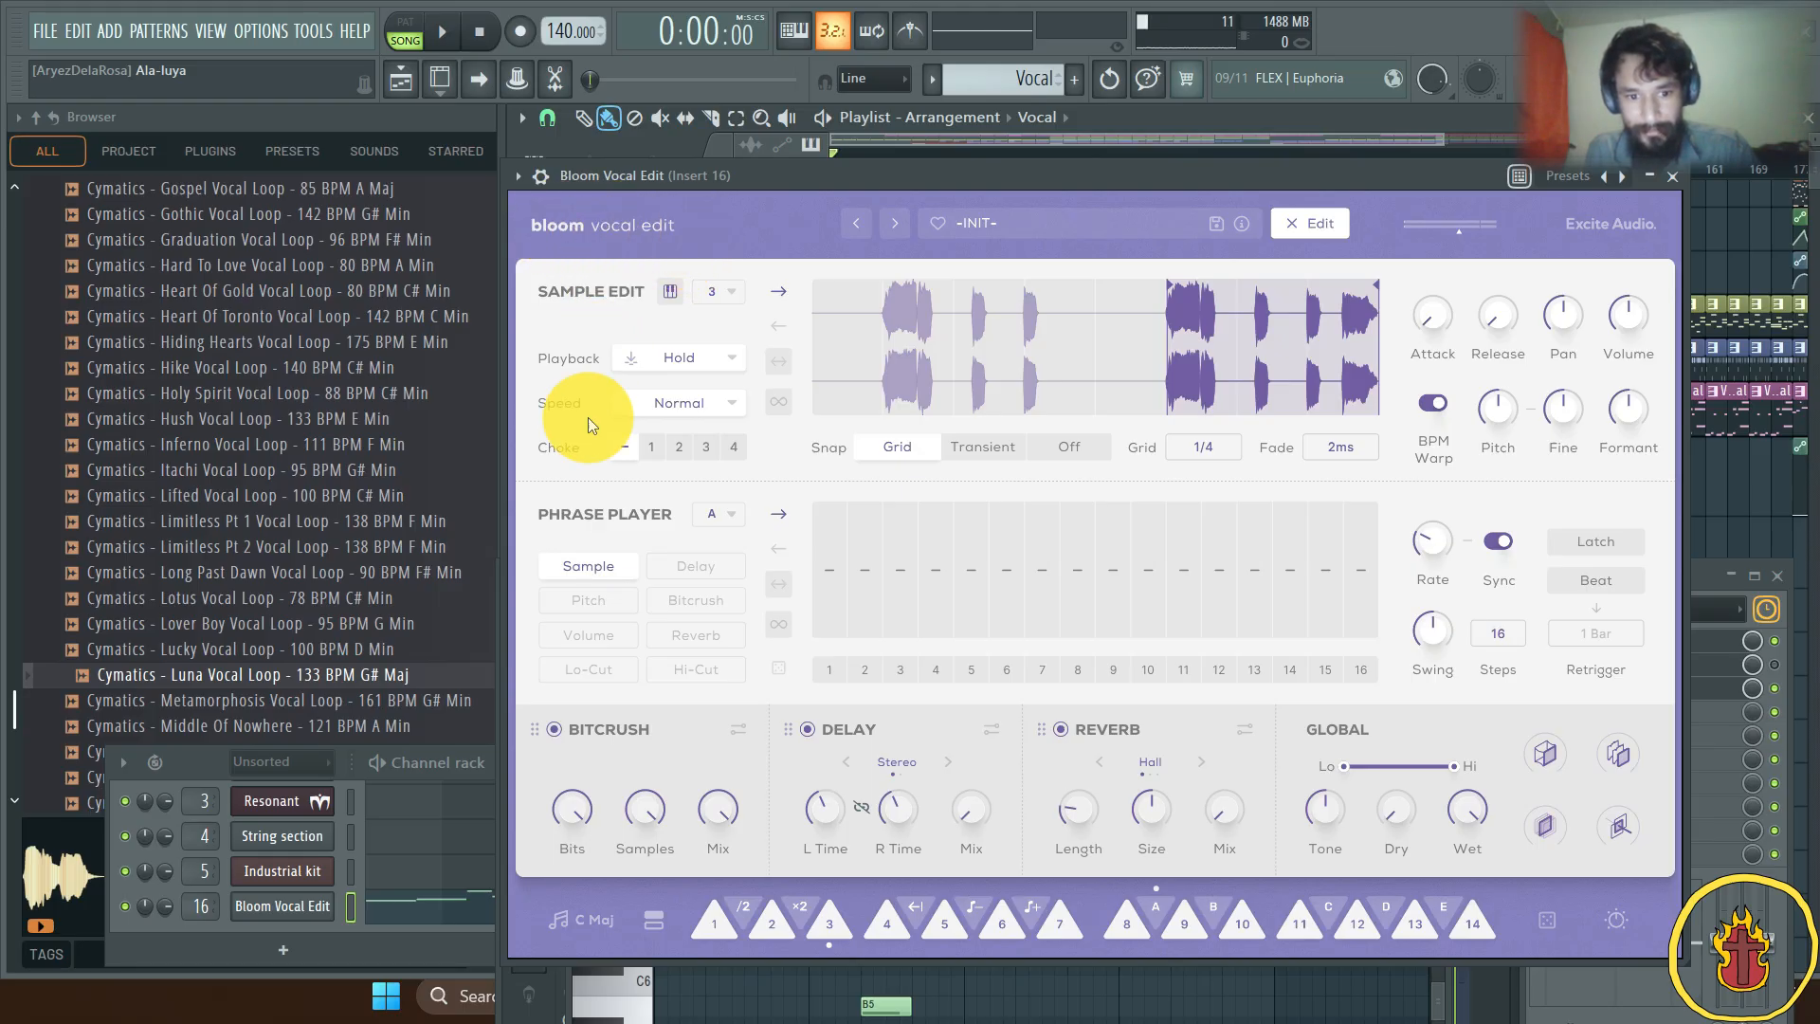
Step: Open the key selection list and step through the phrase triggers from B to E
left_click(582, 923)
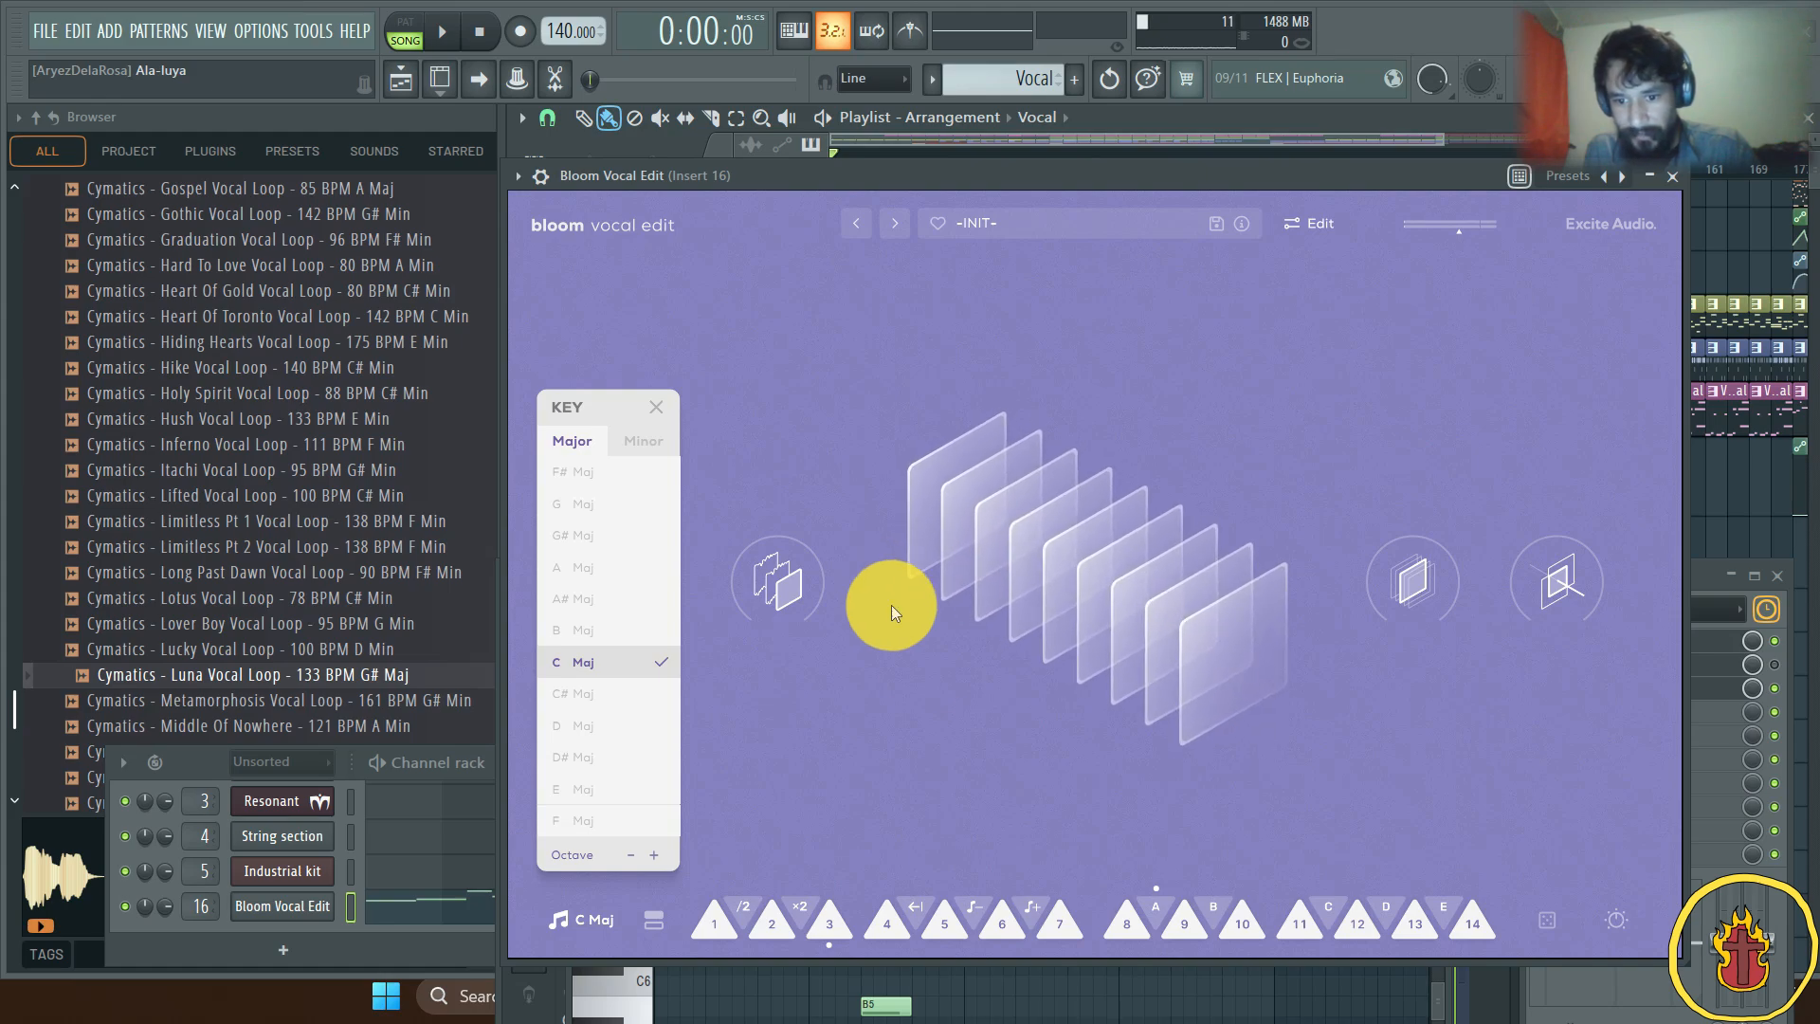
left_click(1212, 908)
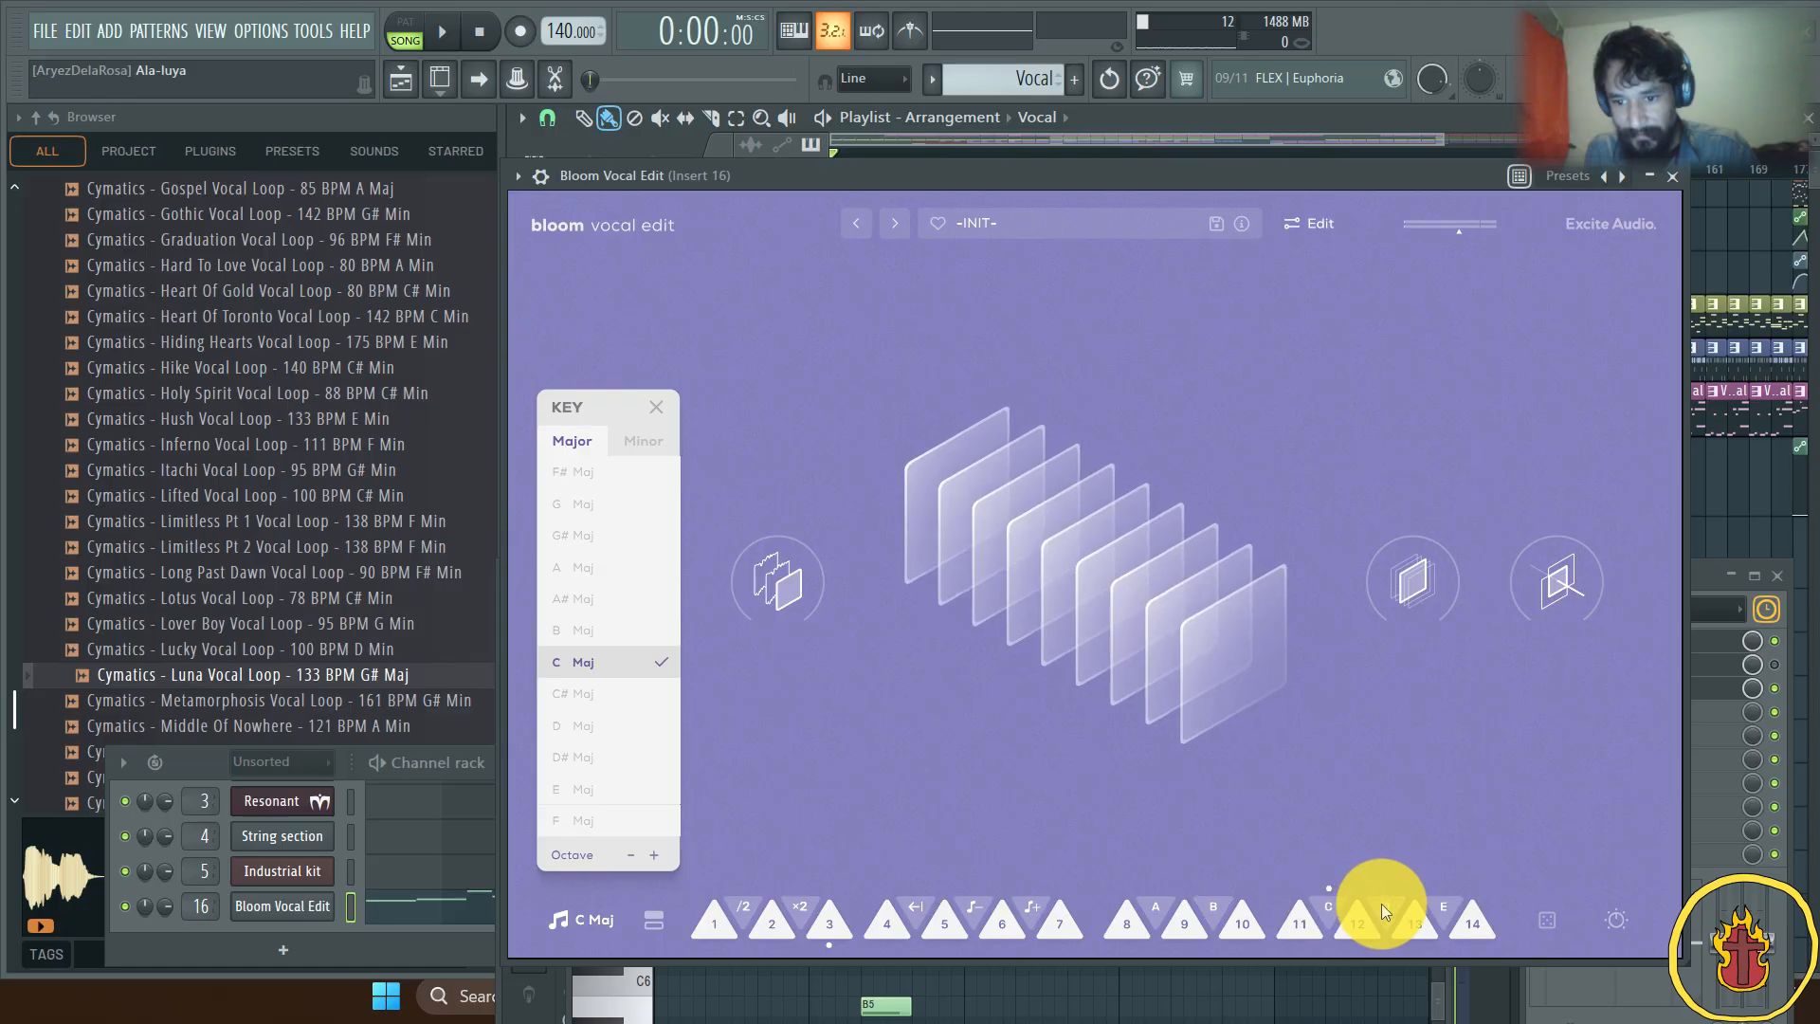
left_click(1444, 910)
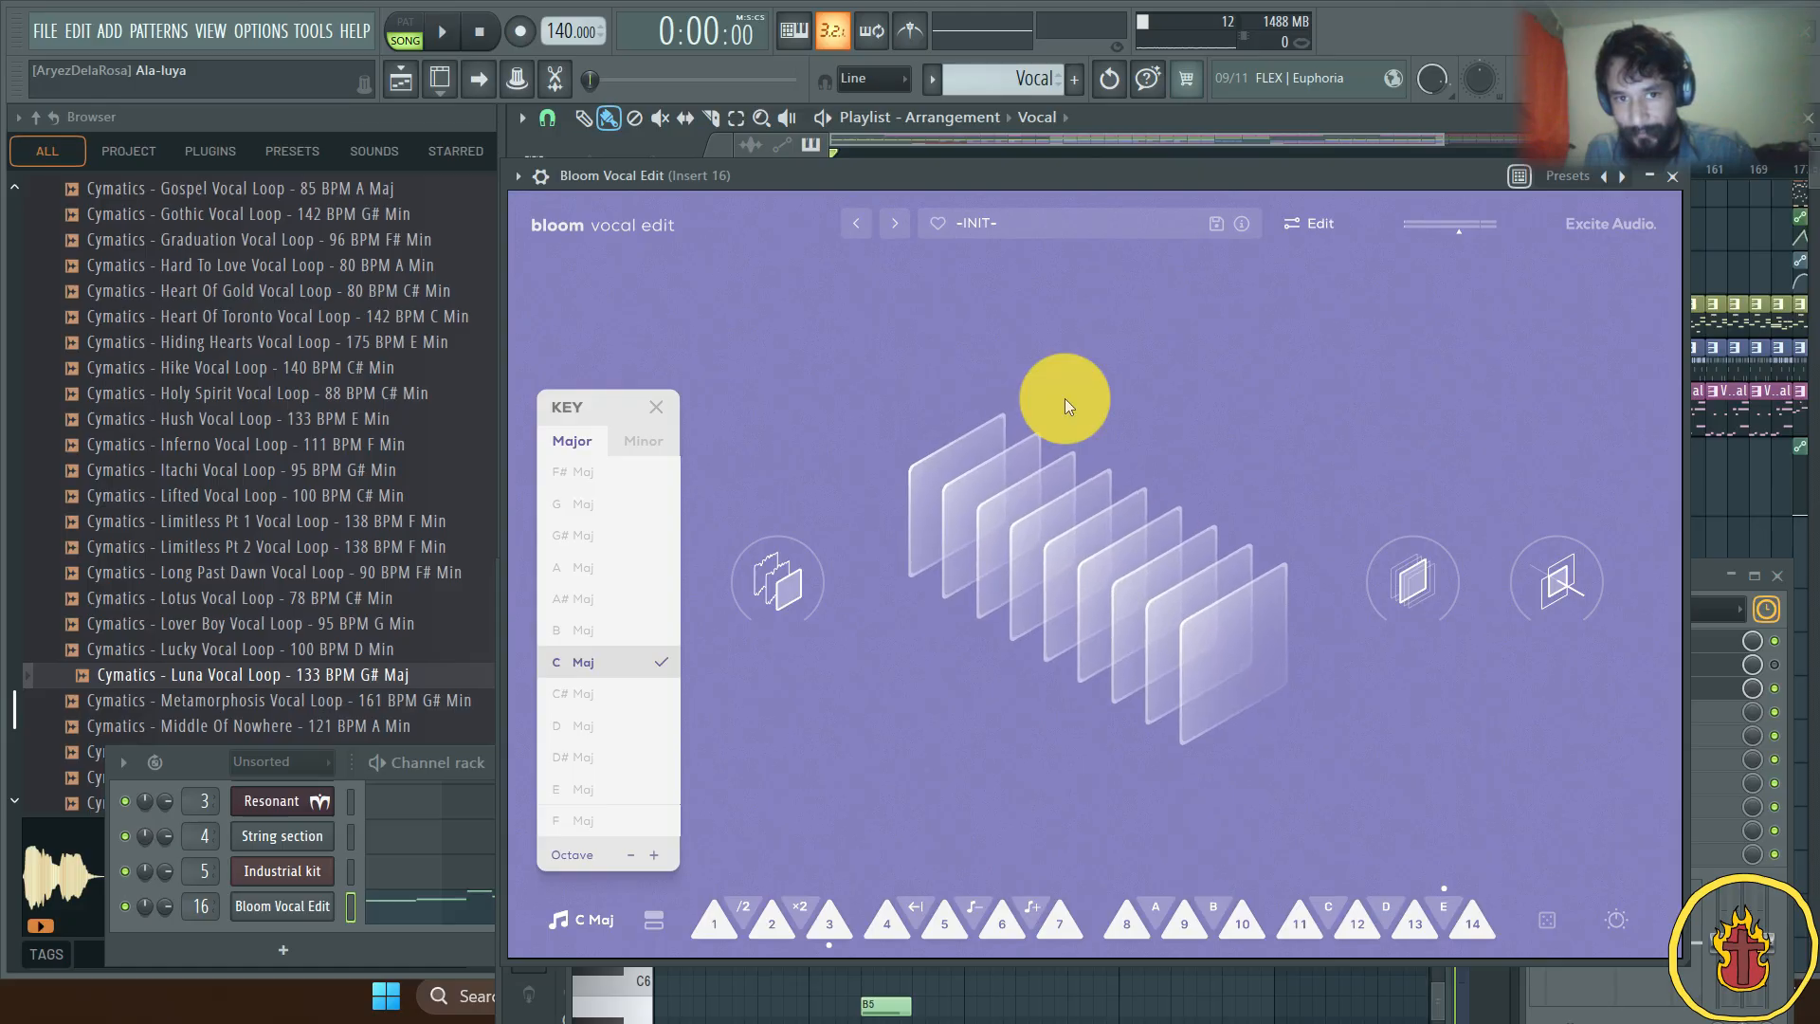
Step: Open the edit view of Bloom Vocal Edit and select phrase A in the phrase player
left_click(1316, 221)
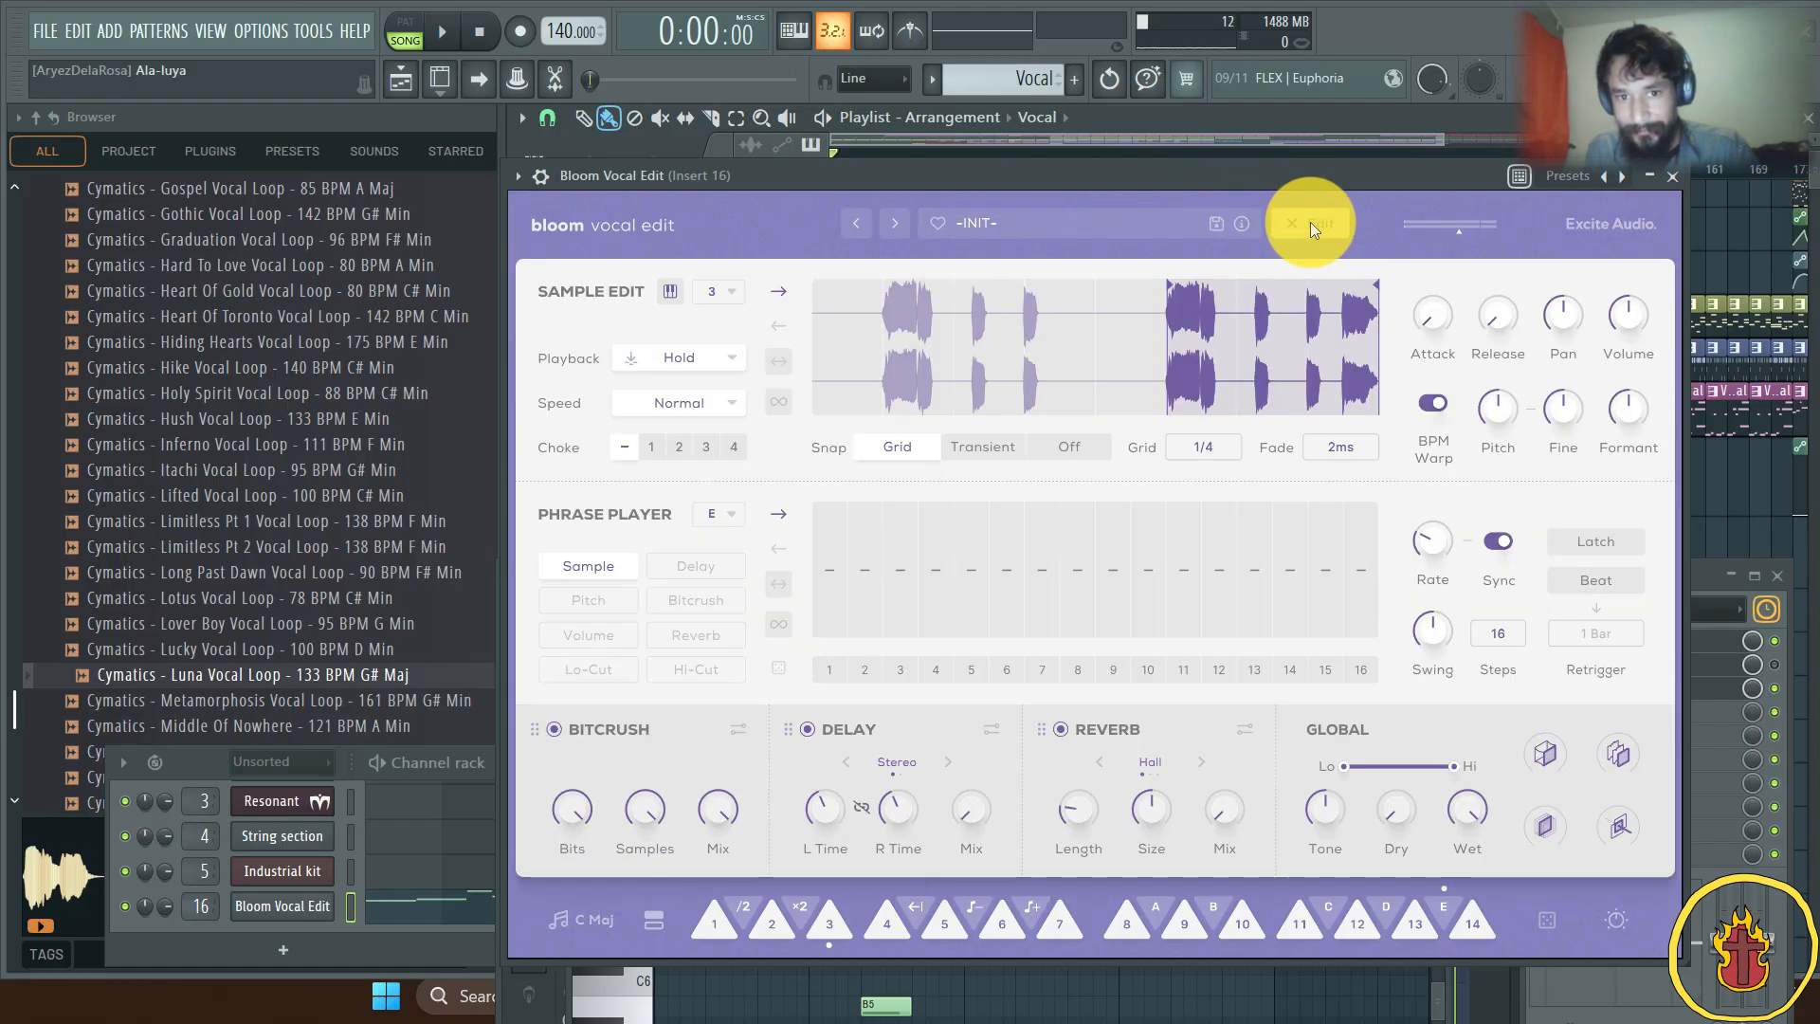
left_click(840, 616)
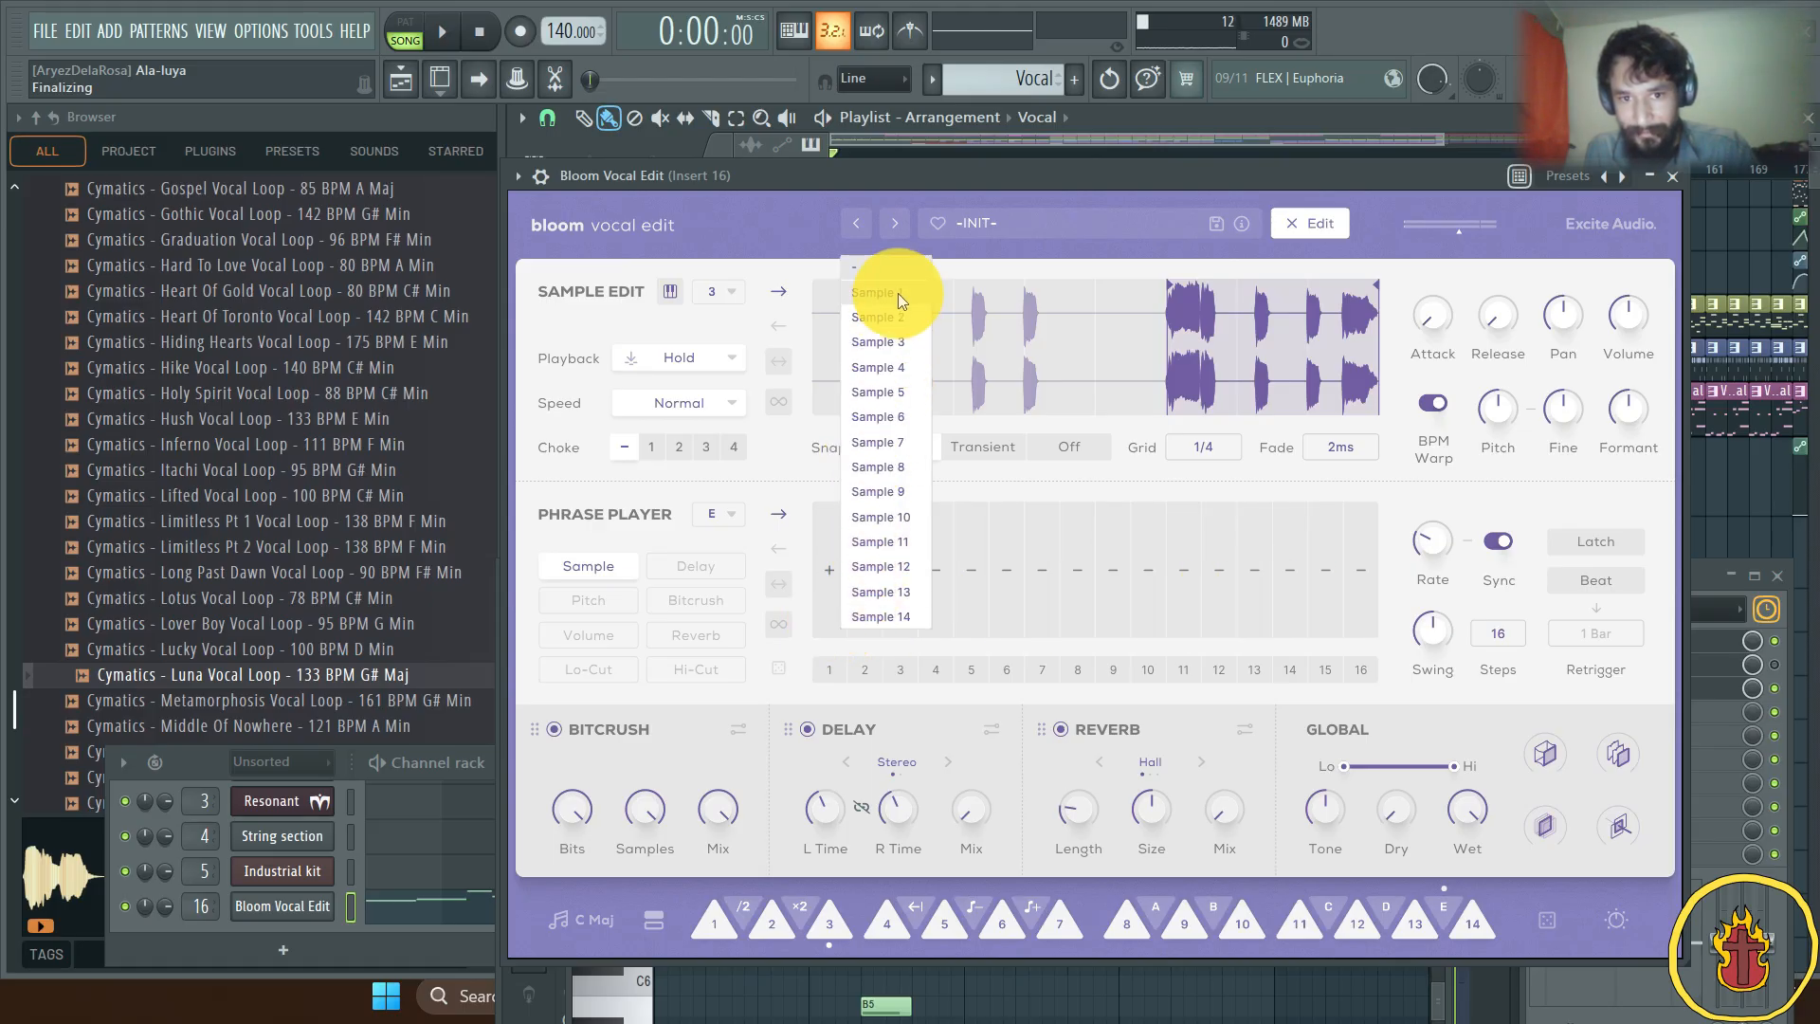
left_click(1151, 908)
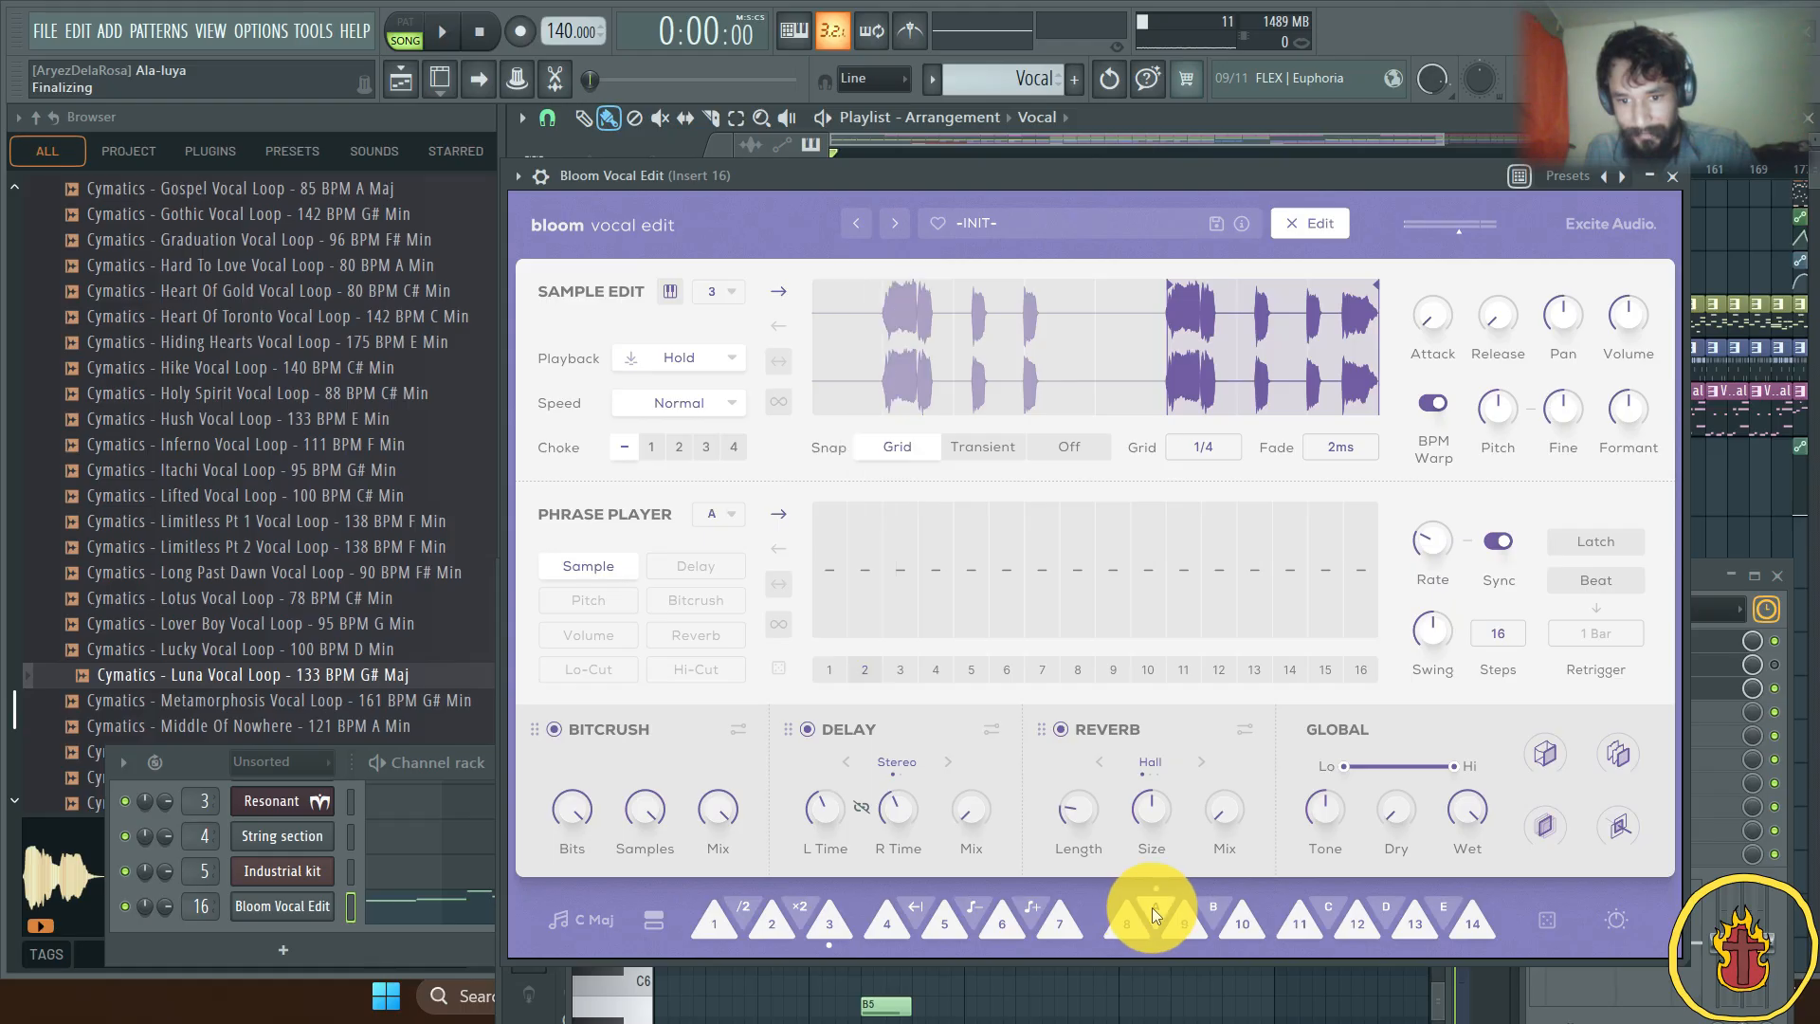
Step: Audition samples 2 and 1, and assign samples 1, 3, 1, 7, 1, 3, 1 to phrase A steps 1, 3, 4, 7, 11, 12, 13
left_click(839, 608)
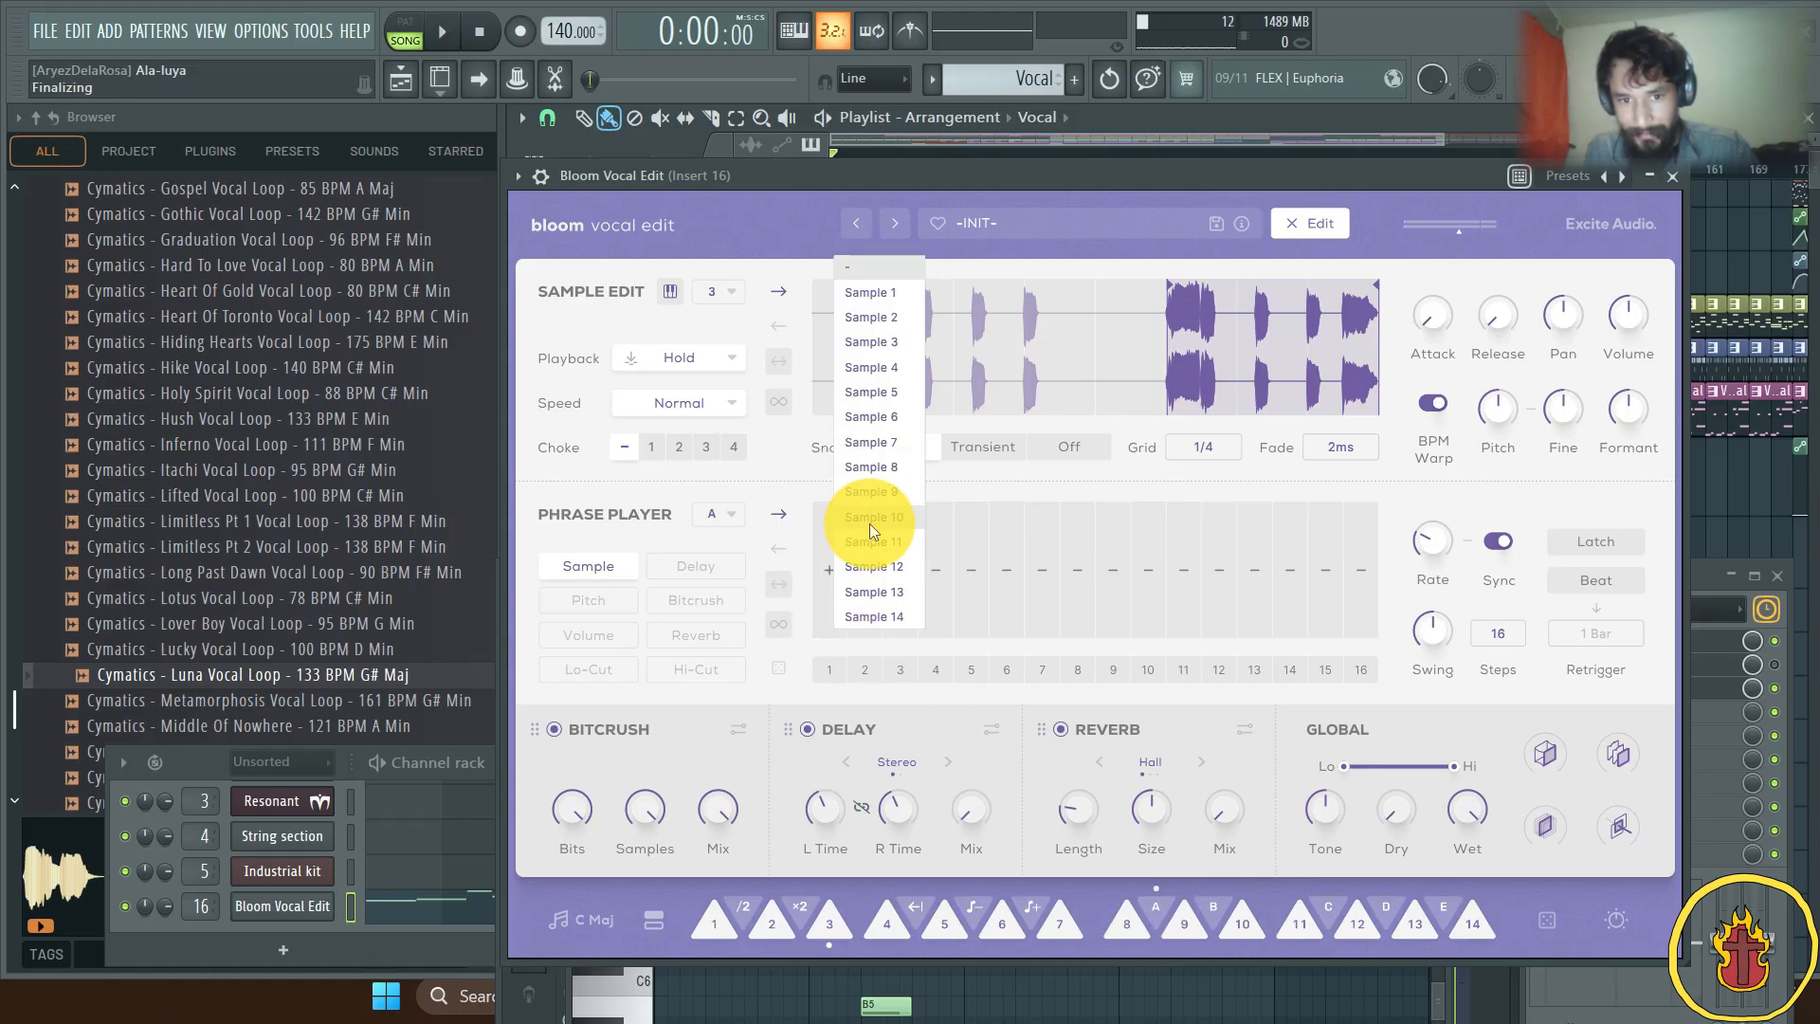
left_click(766, 929)
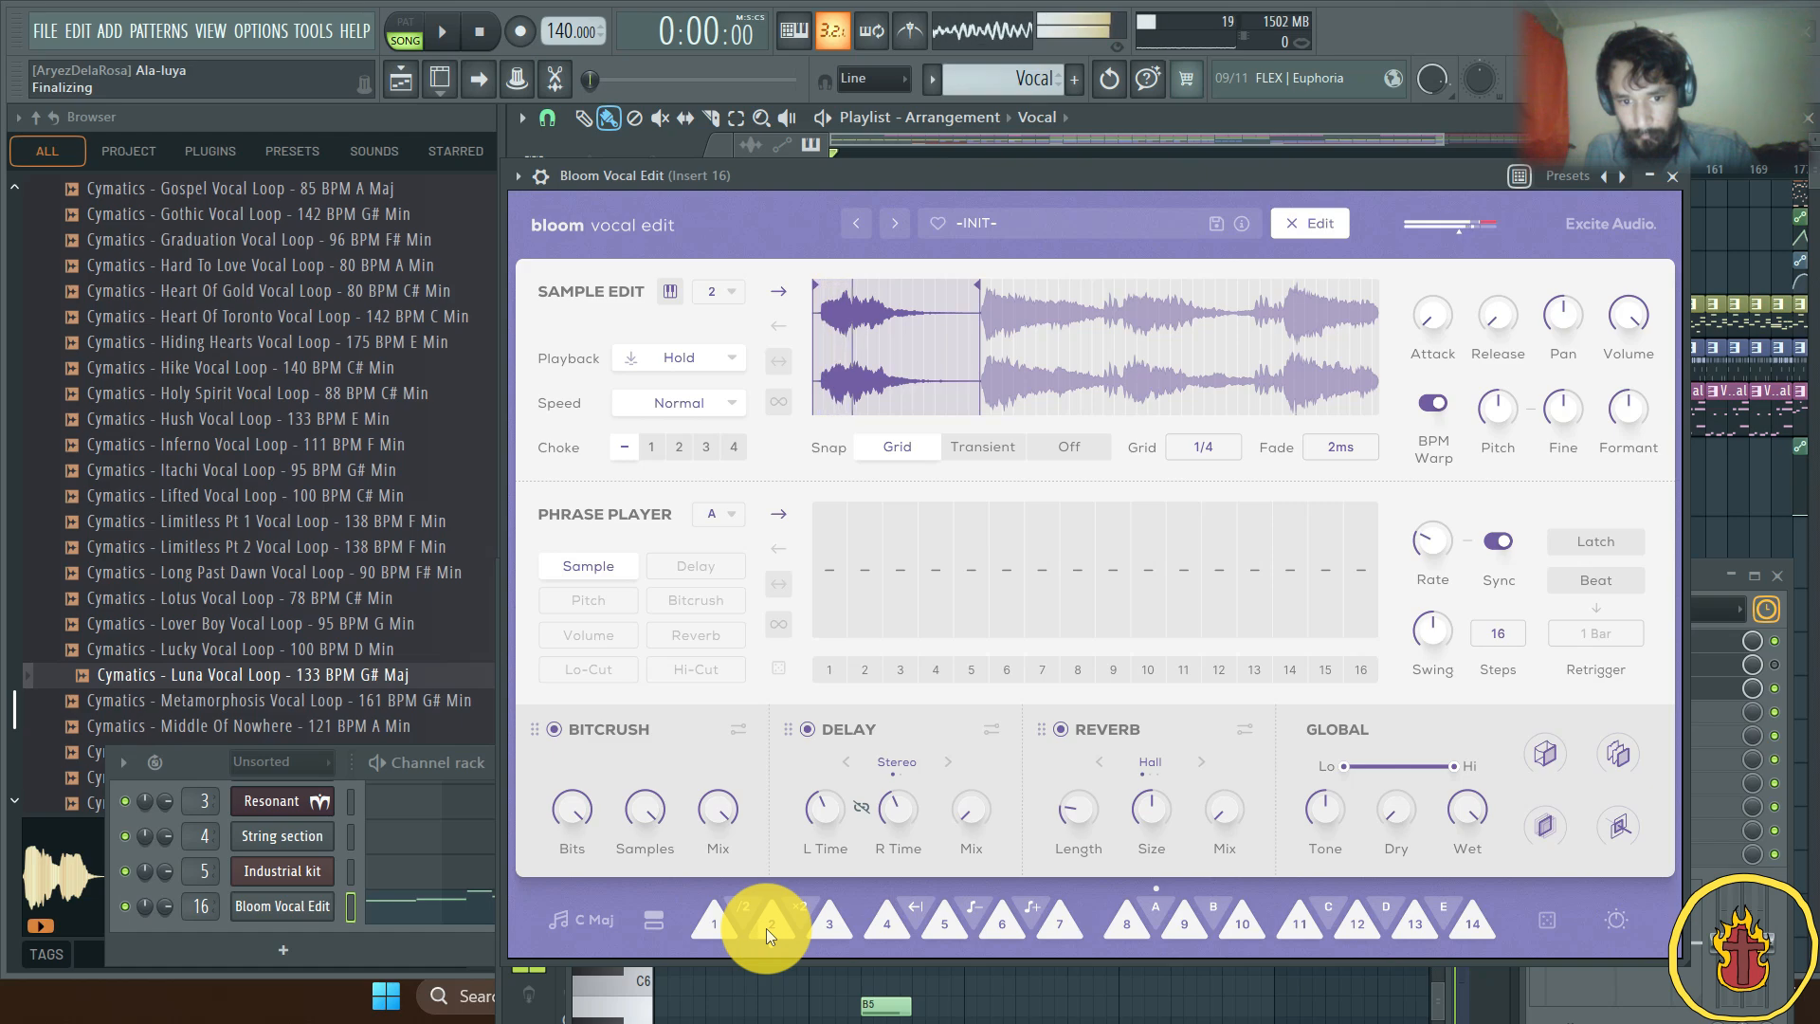
left_click(707, 927)
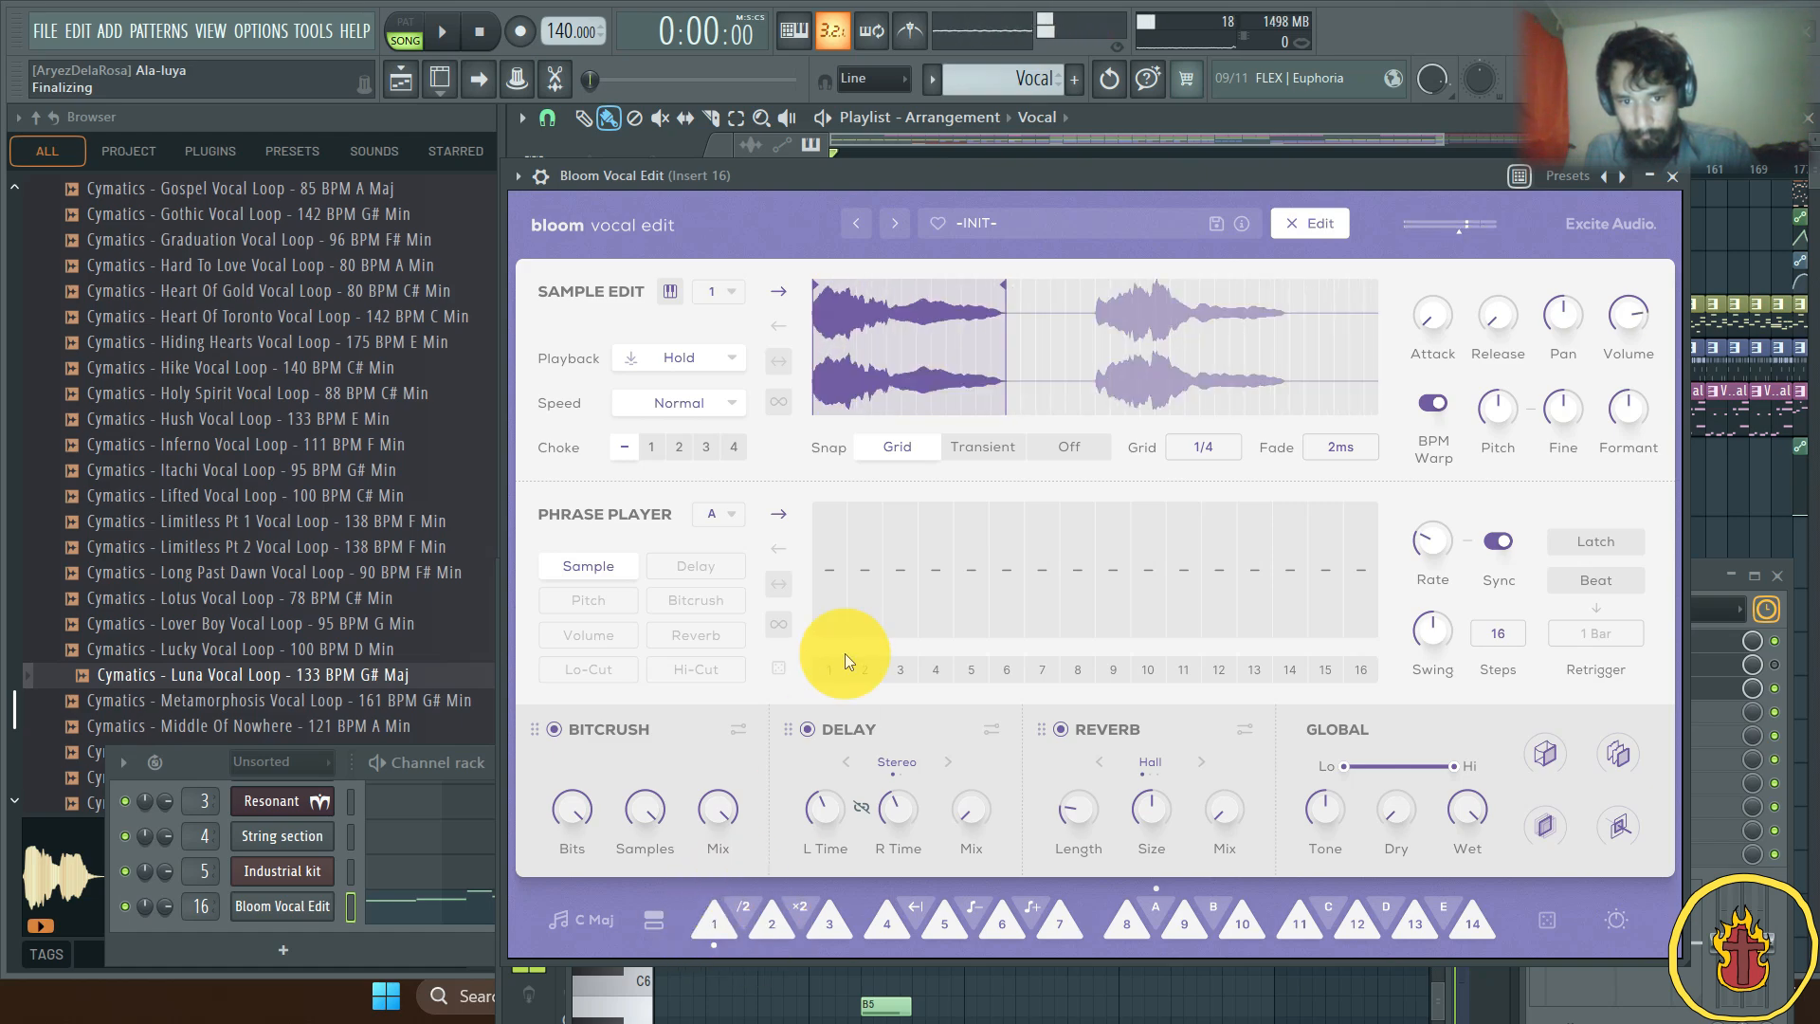
left_click(826, 603)
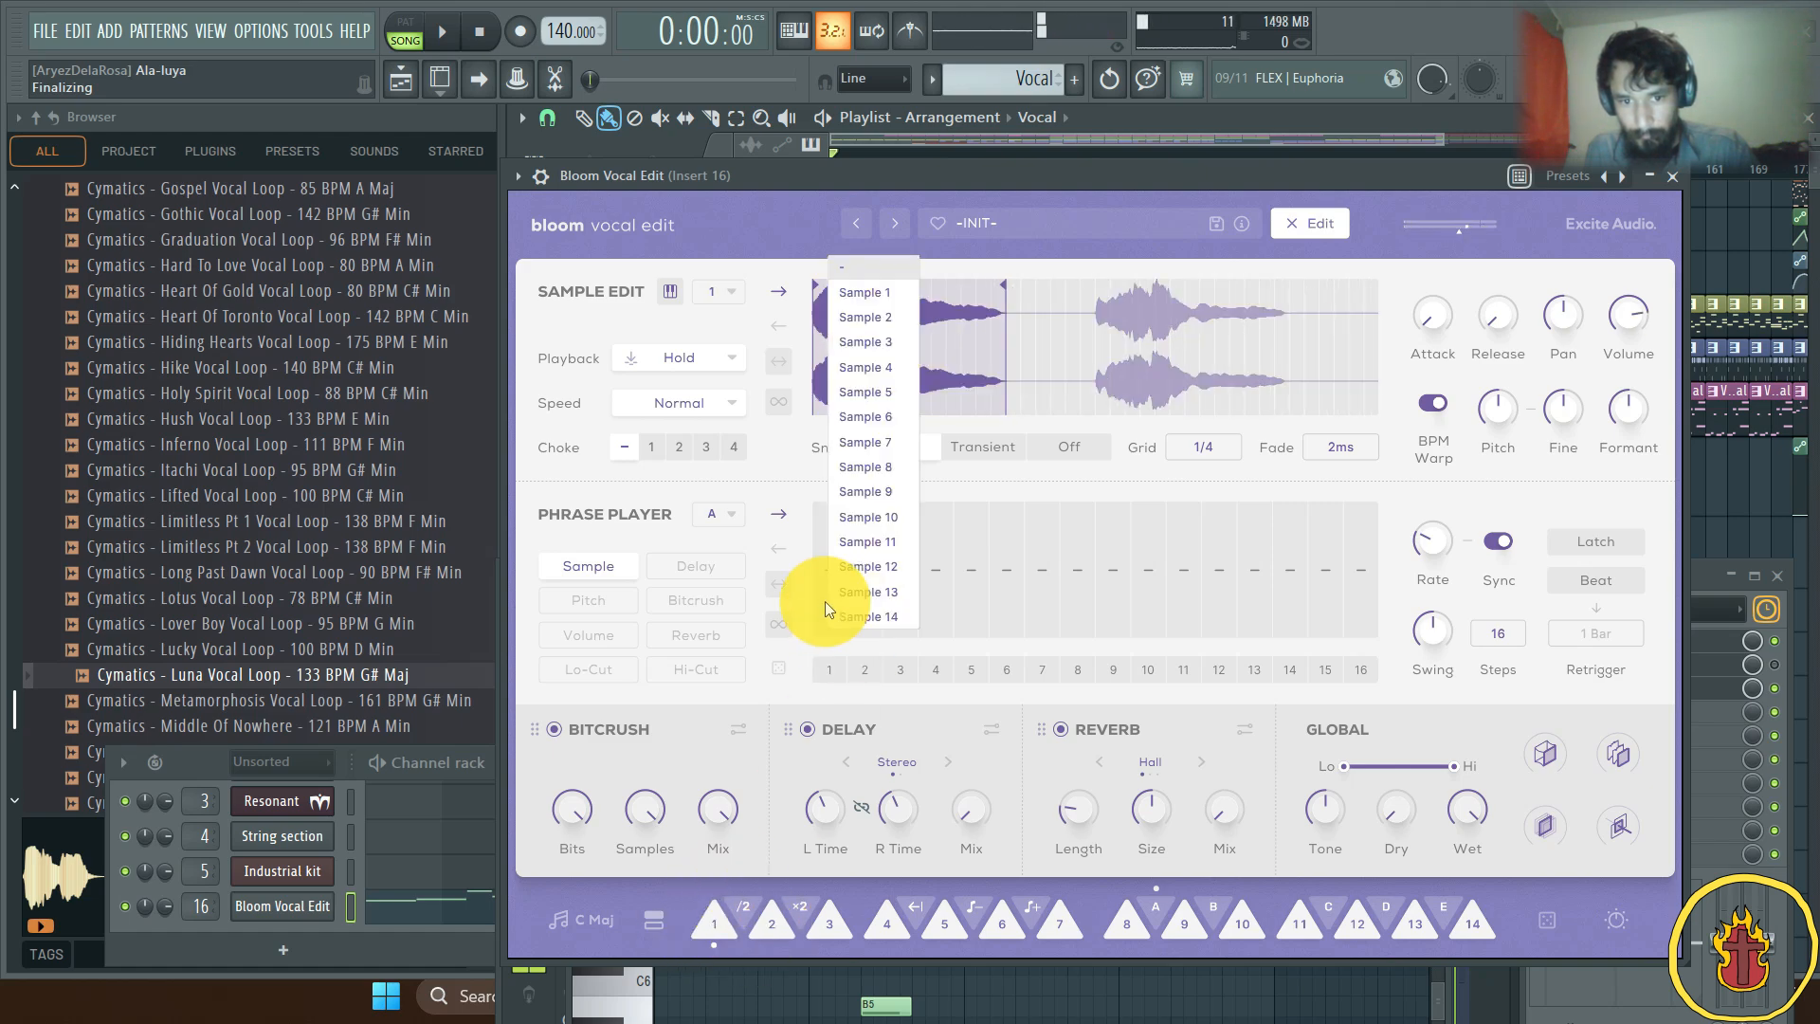
left_click(867, 294)
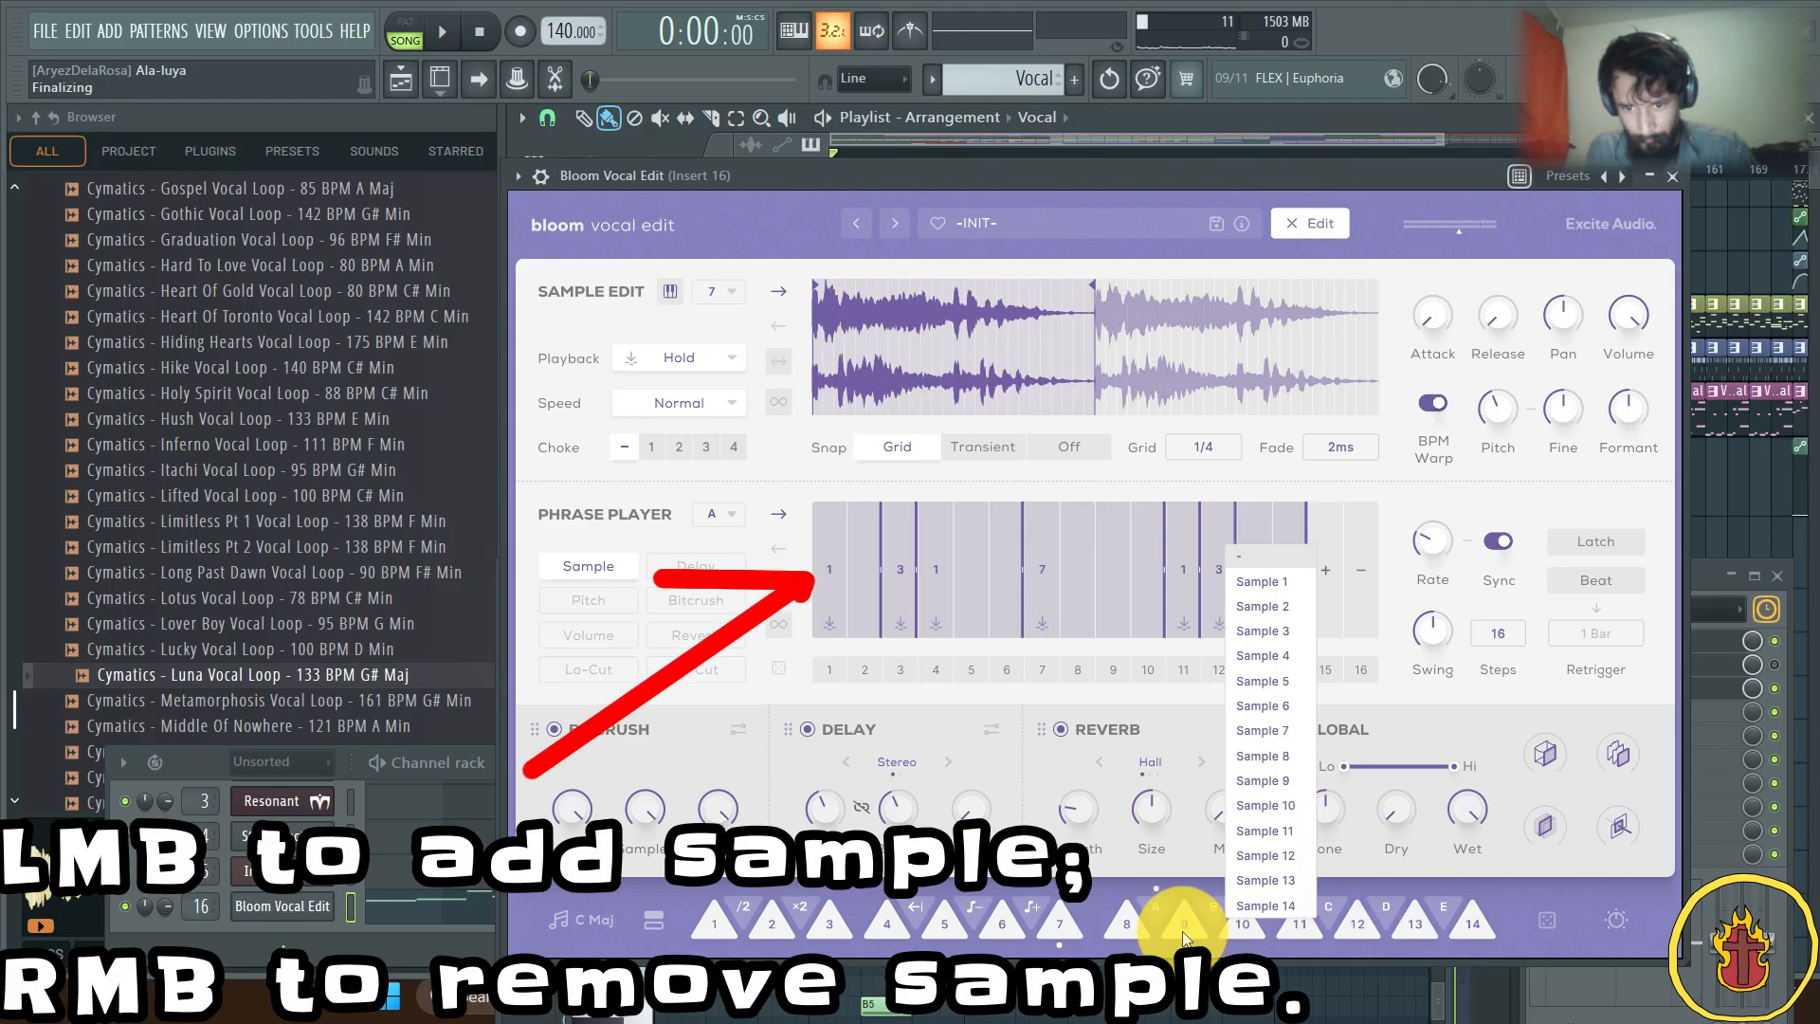
Step: Audition sample 9, assign it to step 15 of phrase A, and play the phrase
left_click(1181, 924)
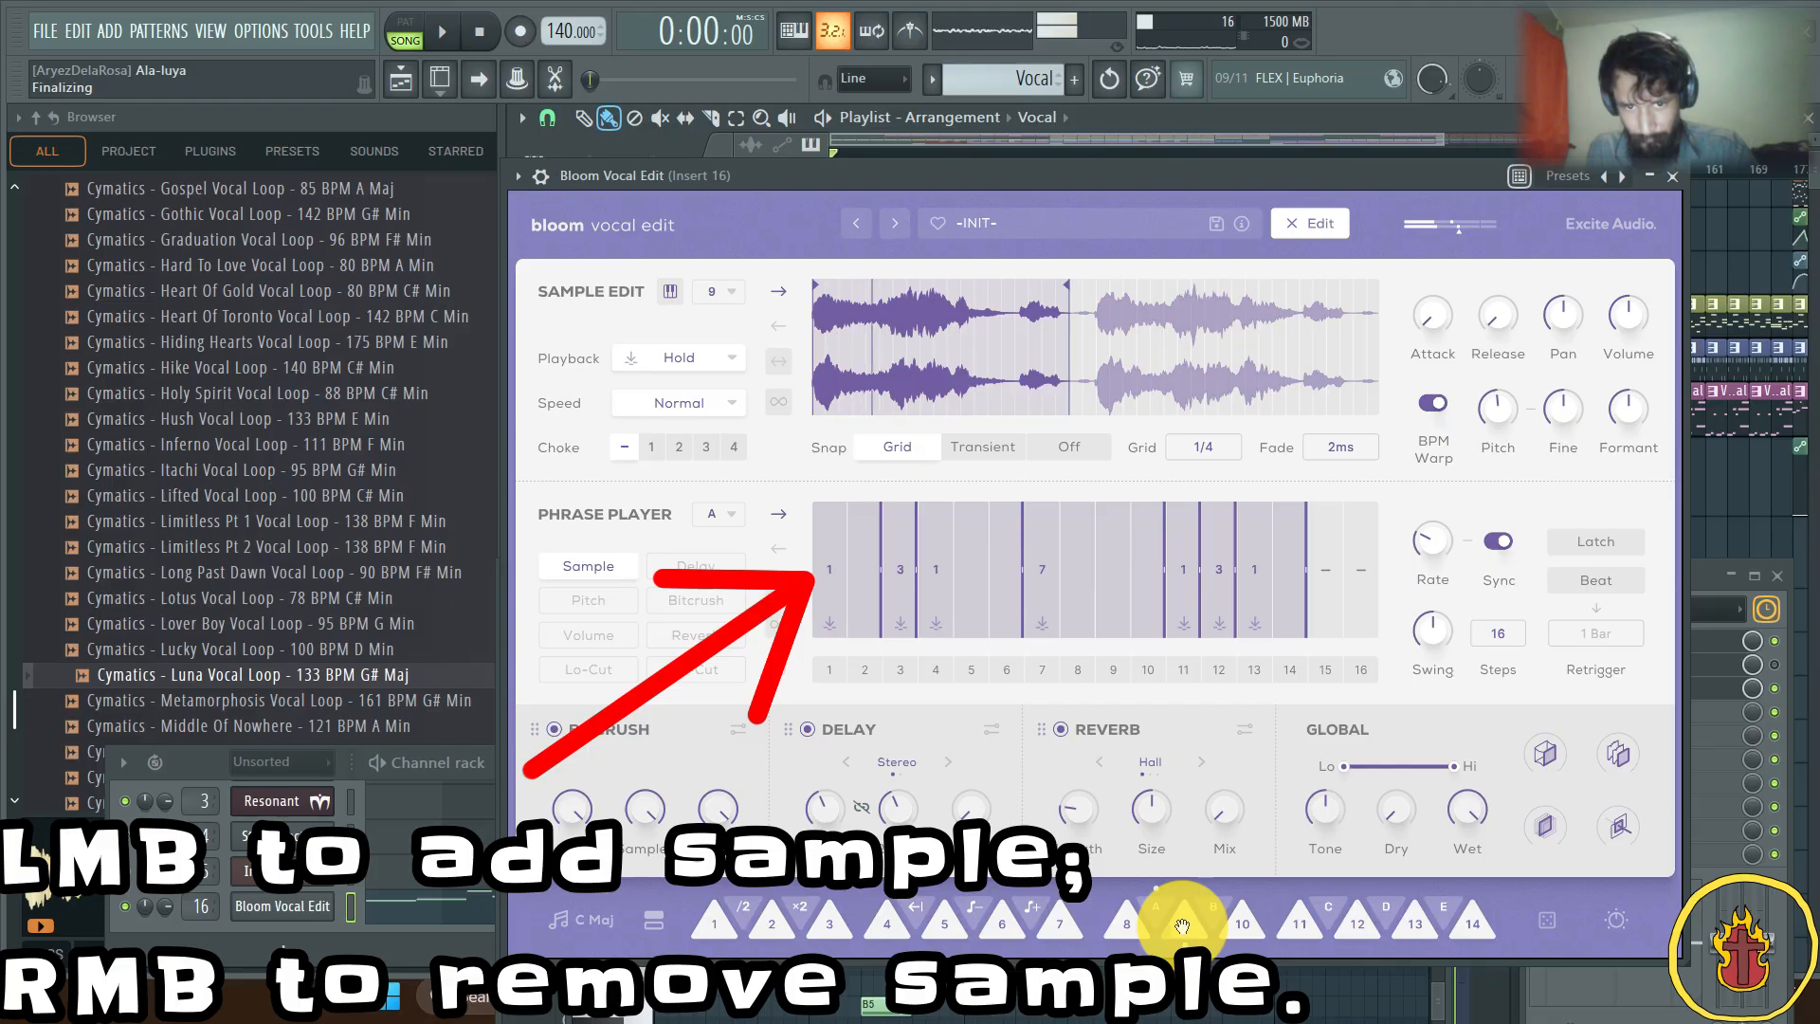
left_click(1324, 618)
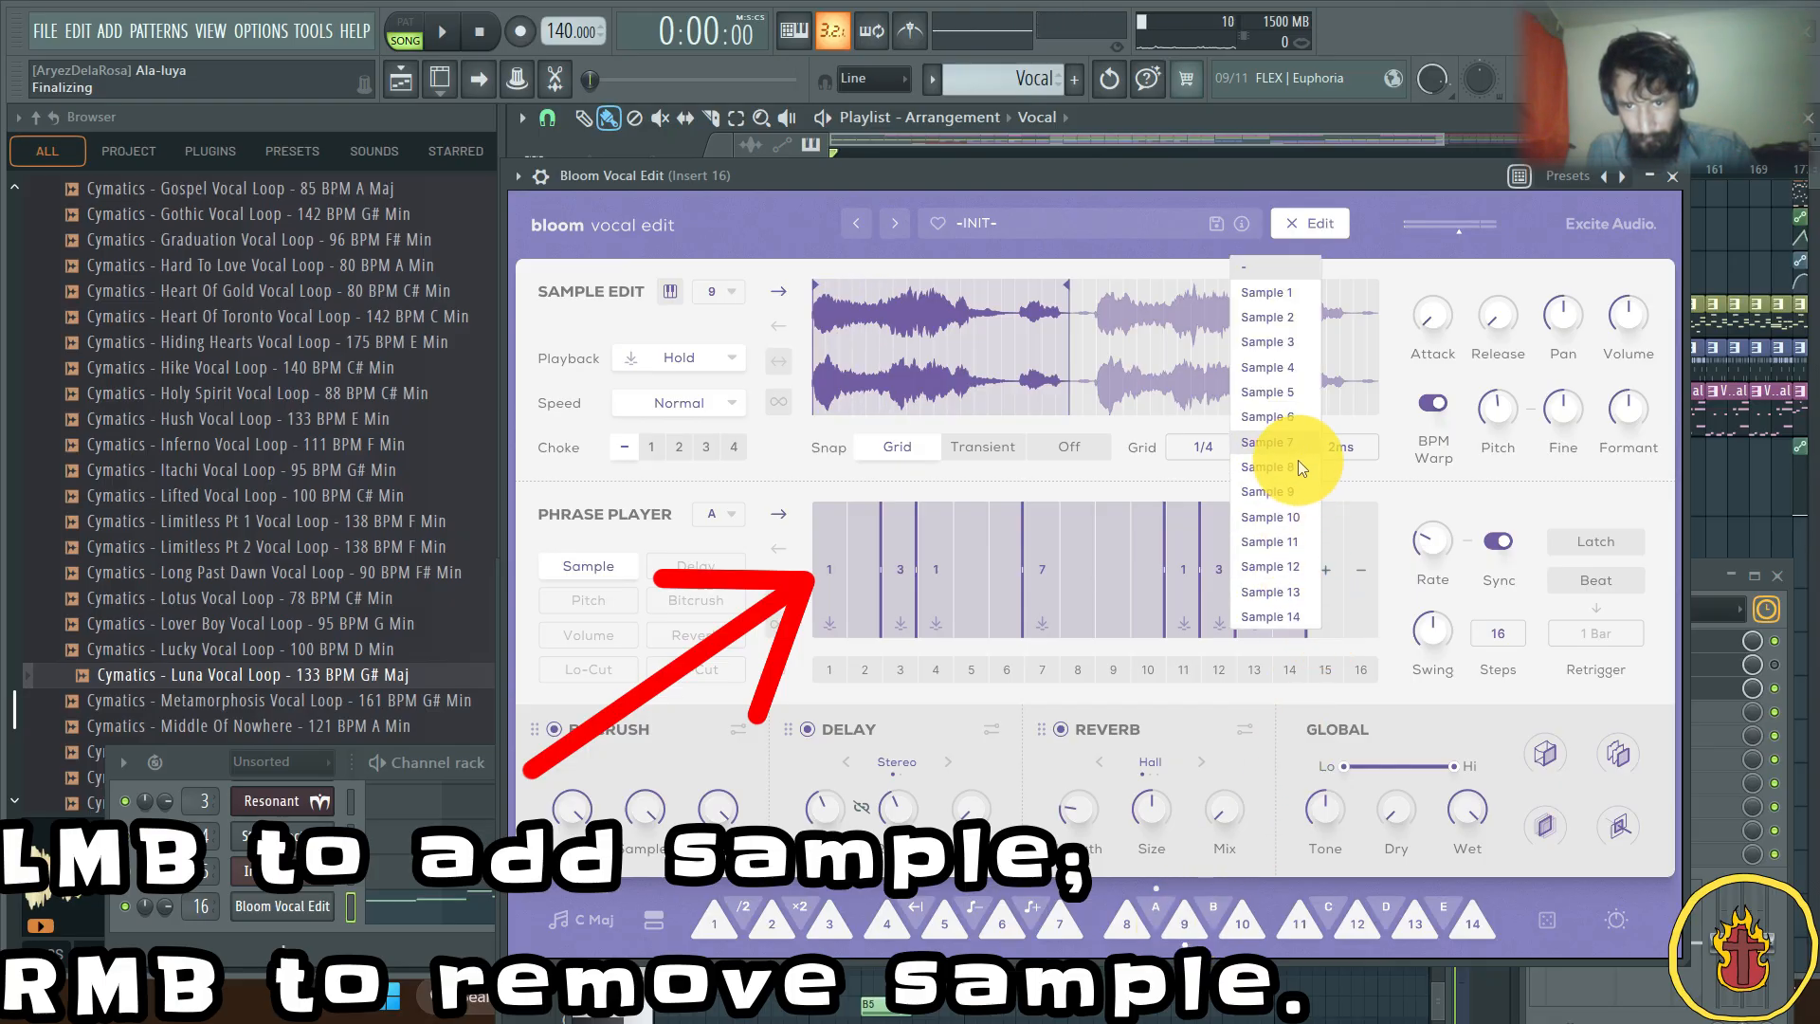
left_click(1298, 491)
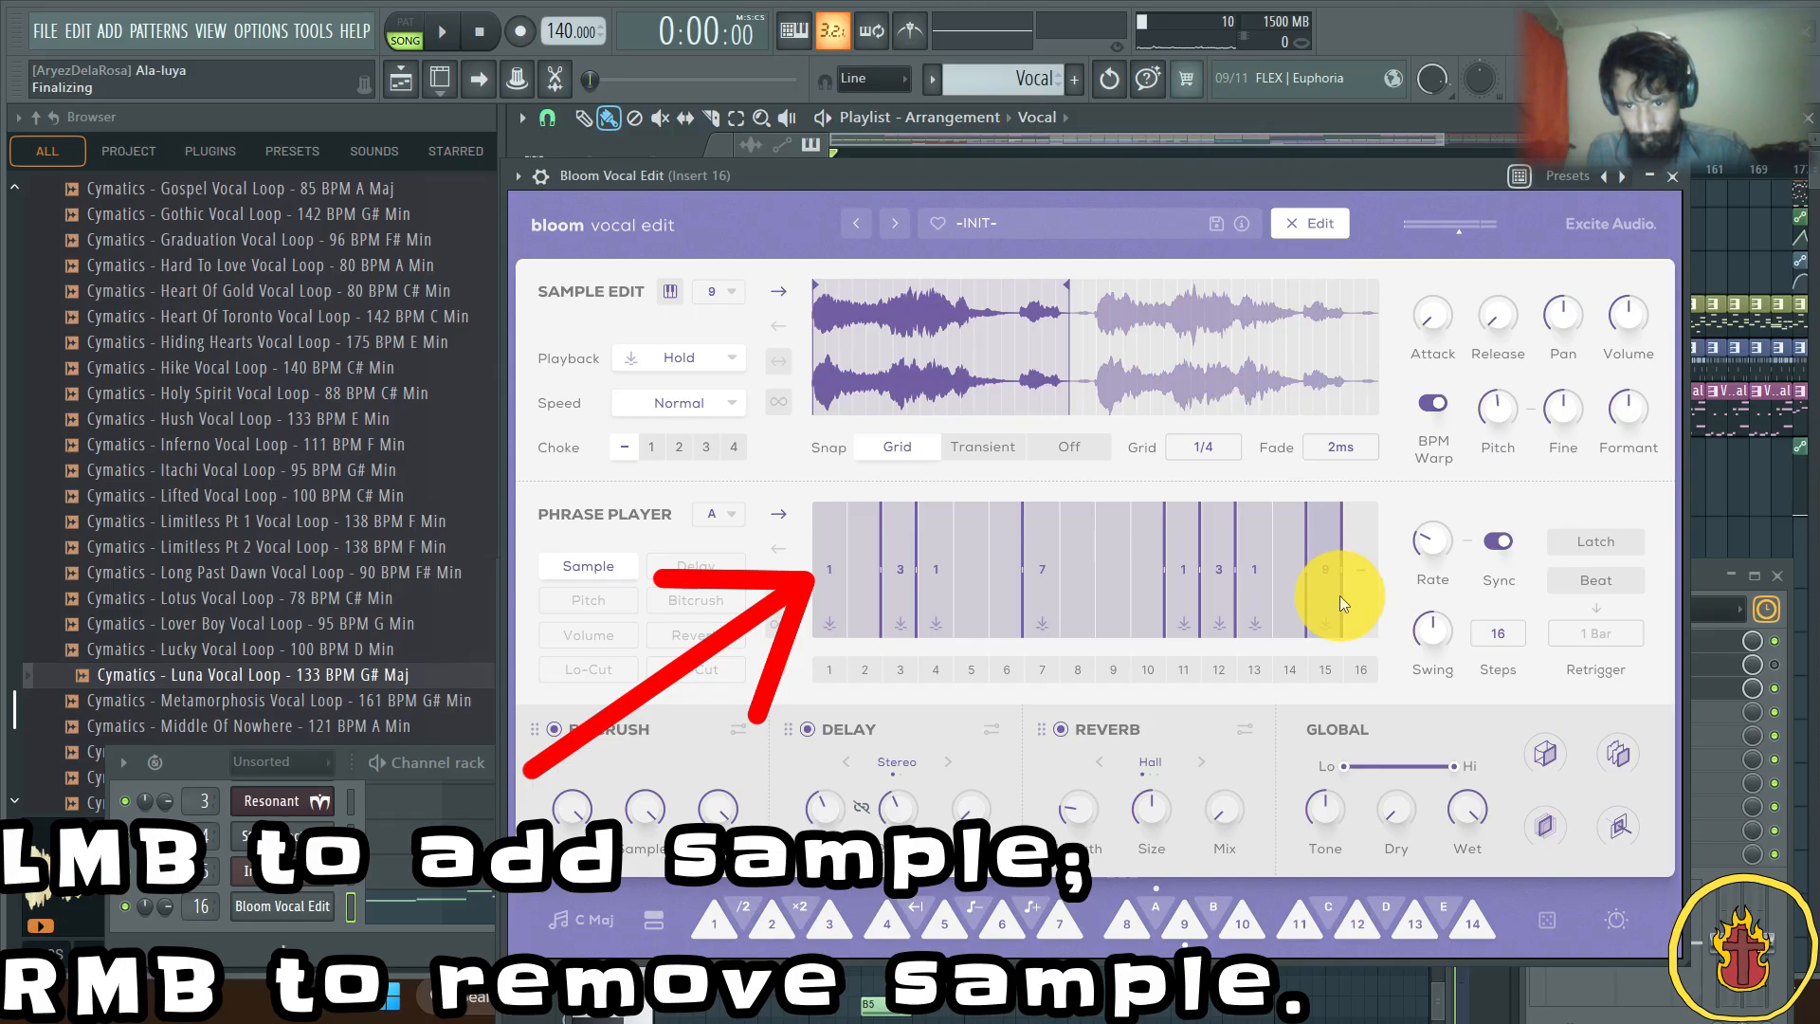
left_click(1154, 912)
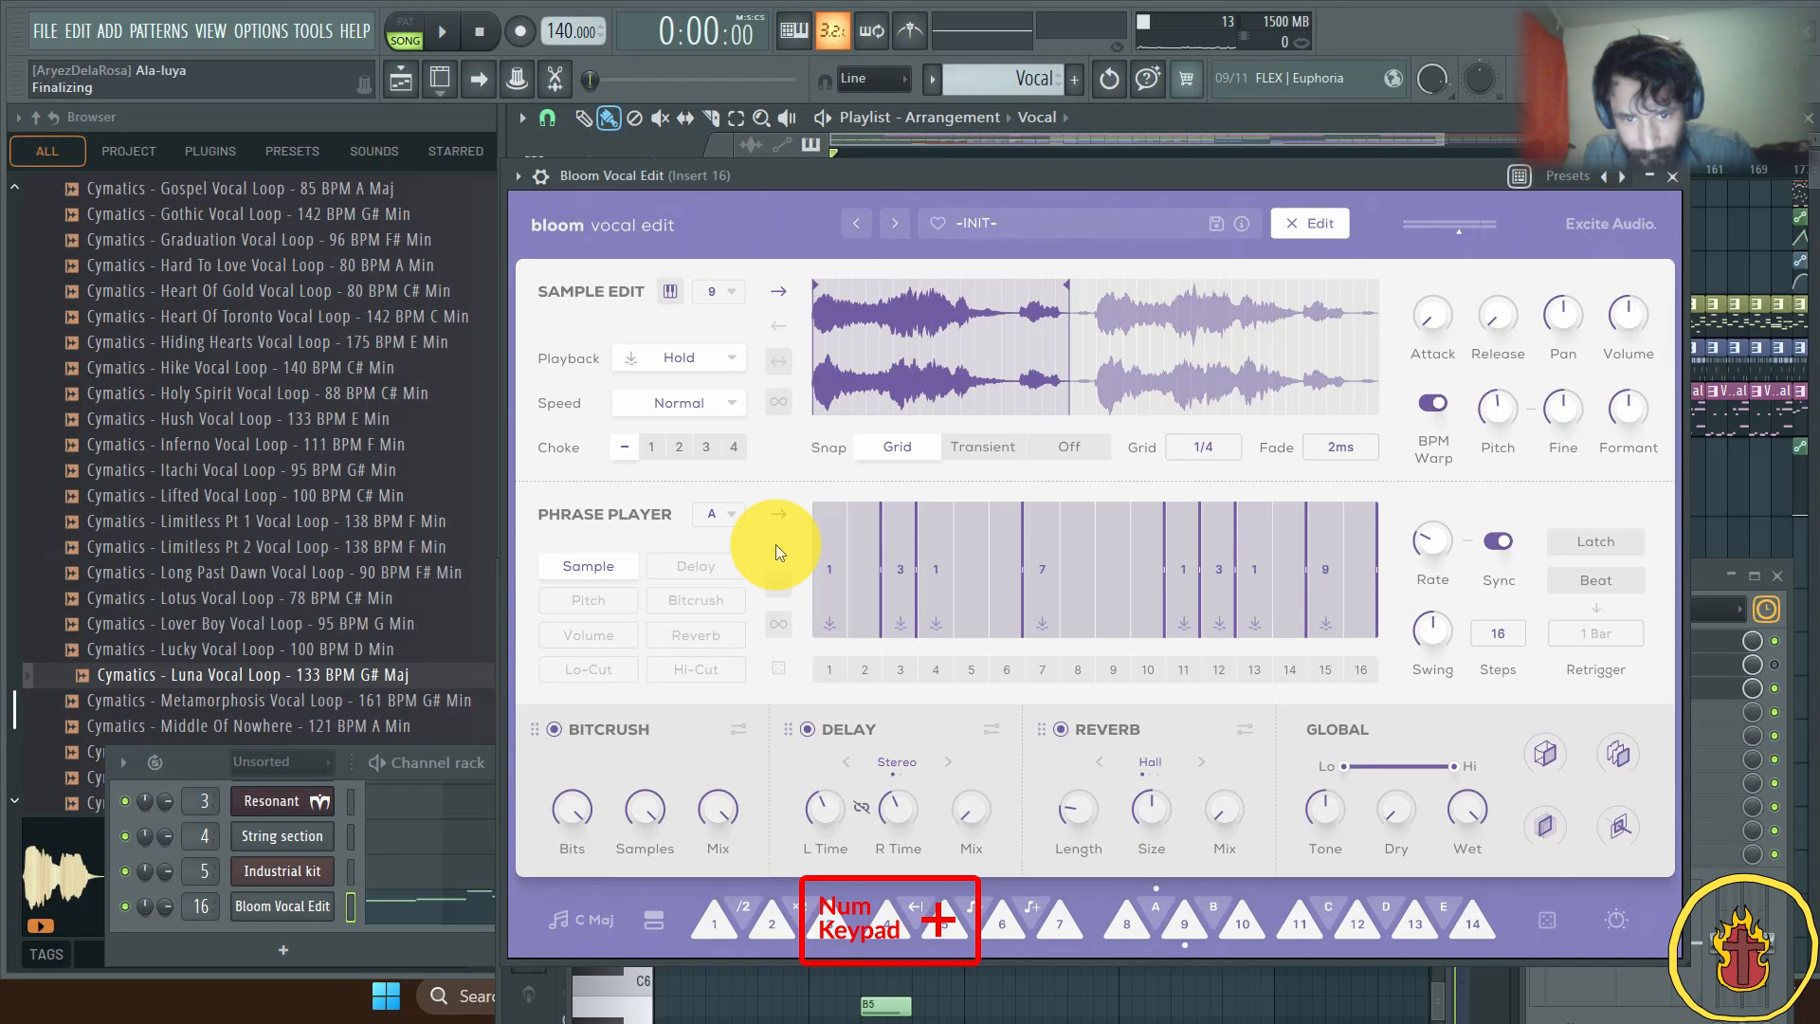
Step: Advance through the patterns from Vocal to Pattern 43
key("KP_Add")
key("KP_Add")
key("KP_Add")
key("KP_Add")
key("KP_Add")
key("KP_Add")
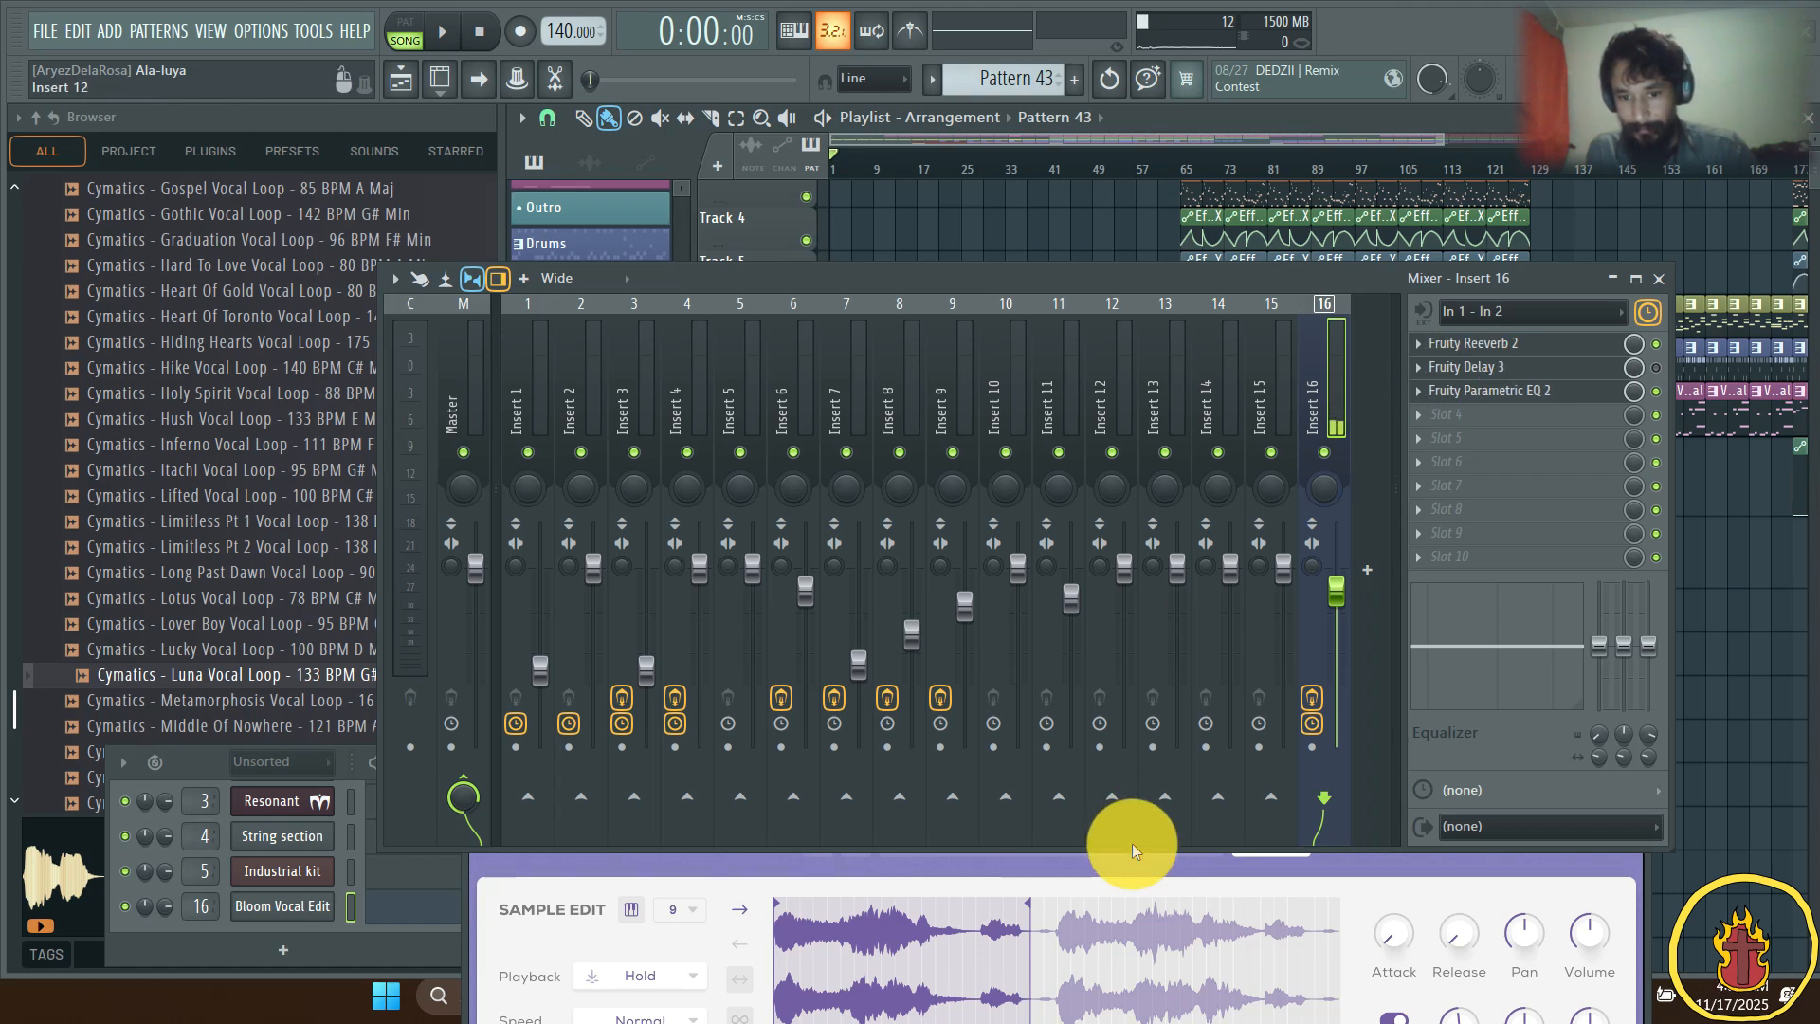
Step: Clear the playlist by moving the Bloom Vocal Edit window, mixer, piano roll and channel rack out of its way
left_click(1158, 858)
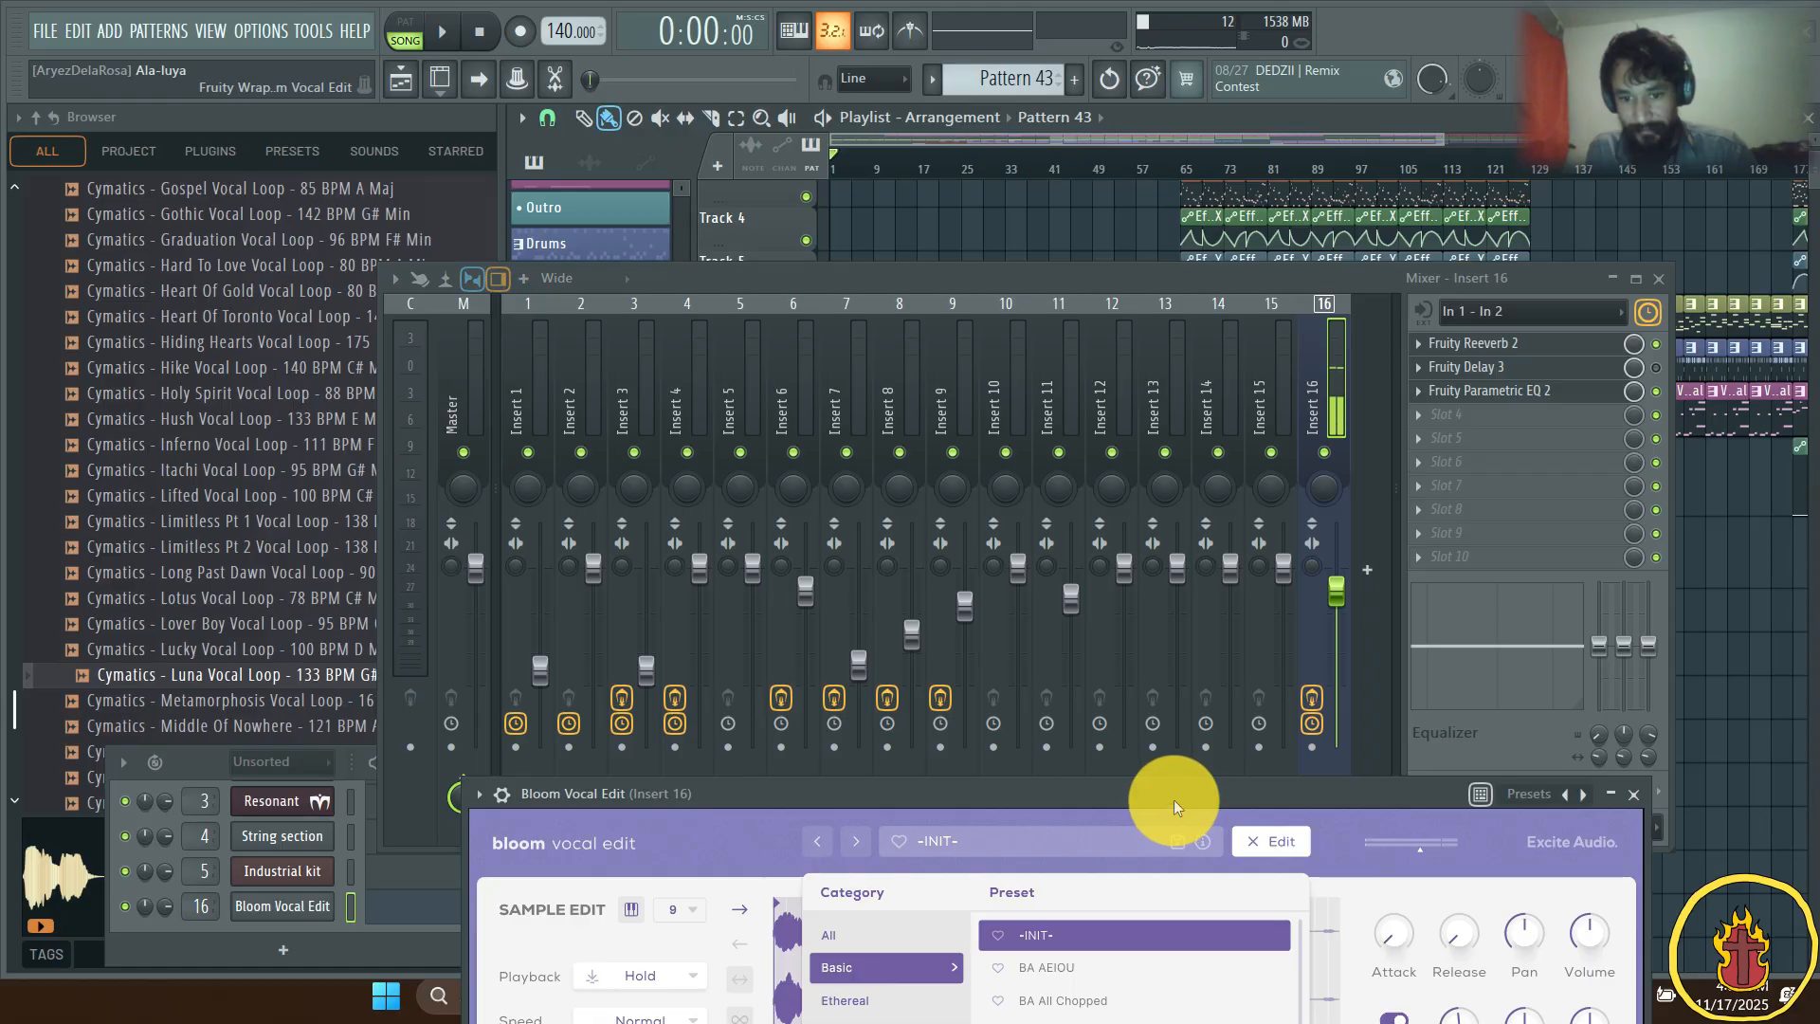
left_click_drag(1169, 798, 1819, 210)
left_click(1329, 403)
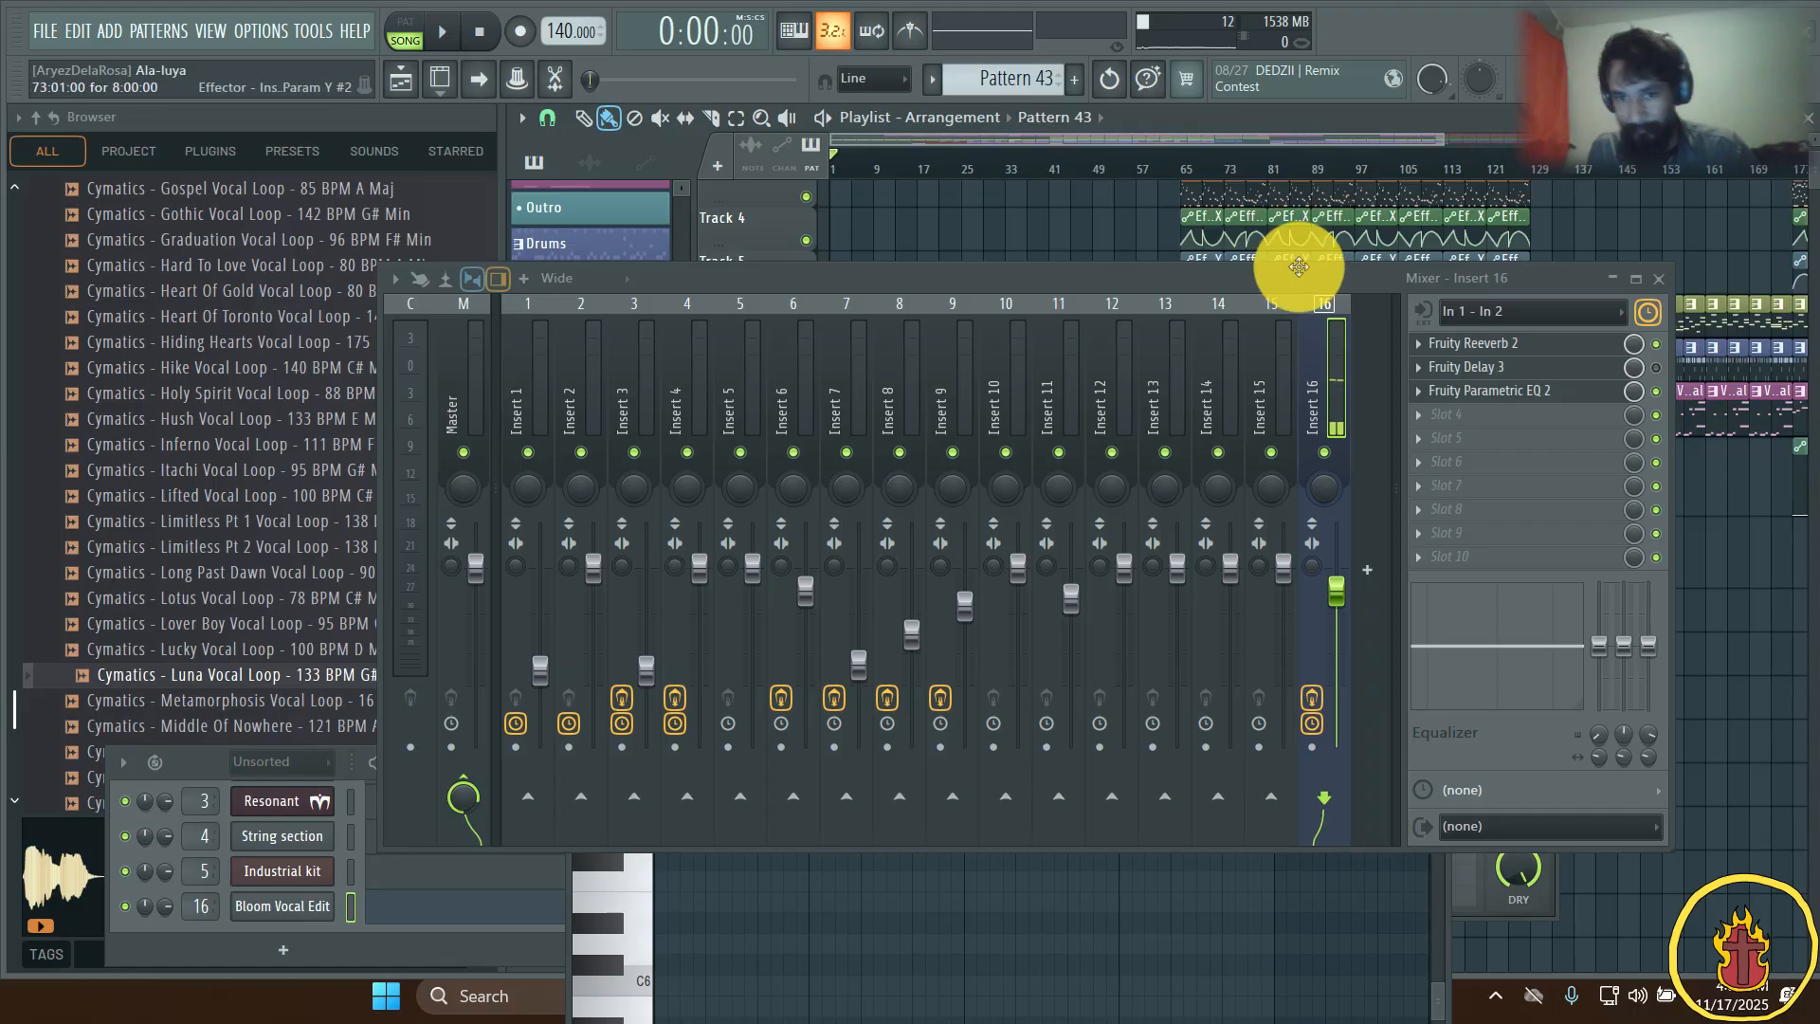
left_click_drag(1089, 276, 1172, 840)
left_click_drag(1111, 646, 1819, 436)
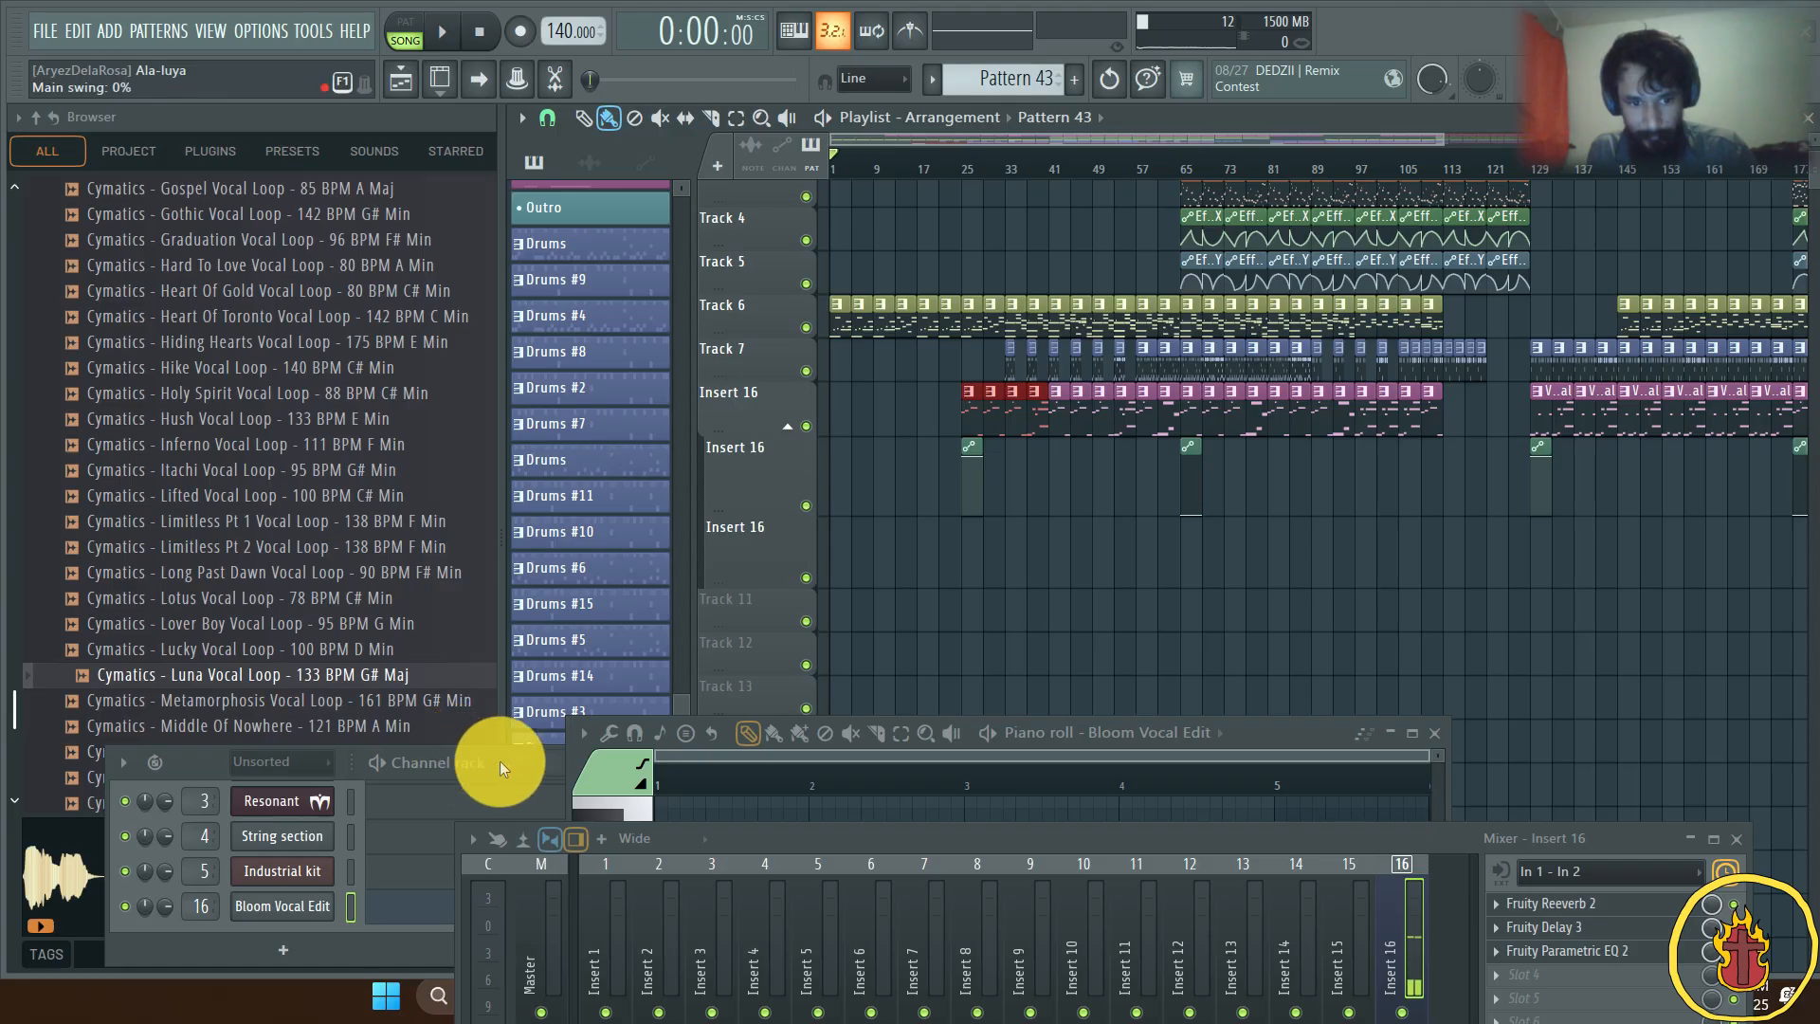
left_click_drag(499, 760, 880, 837)
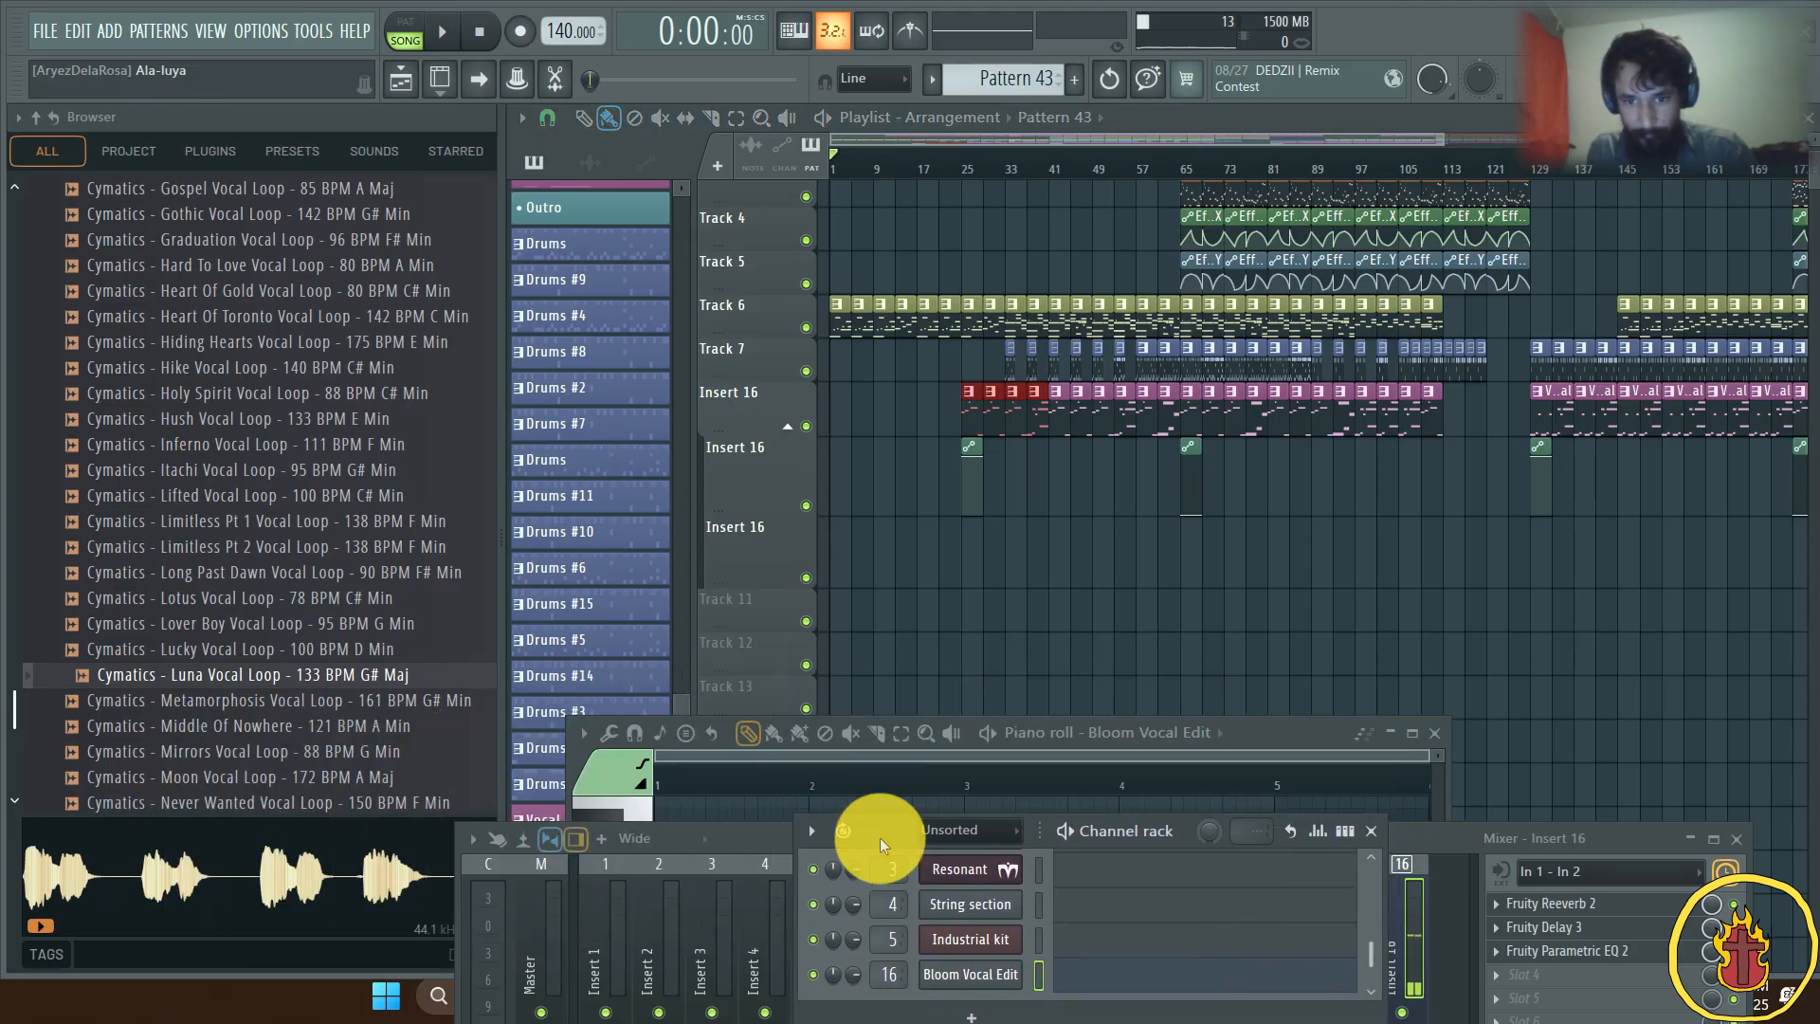
Step: Bring the whole arrangement from Track 1 to the Insert 16 tracks into view and play the song from the start
scroll(908, 554, "down", 2)
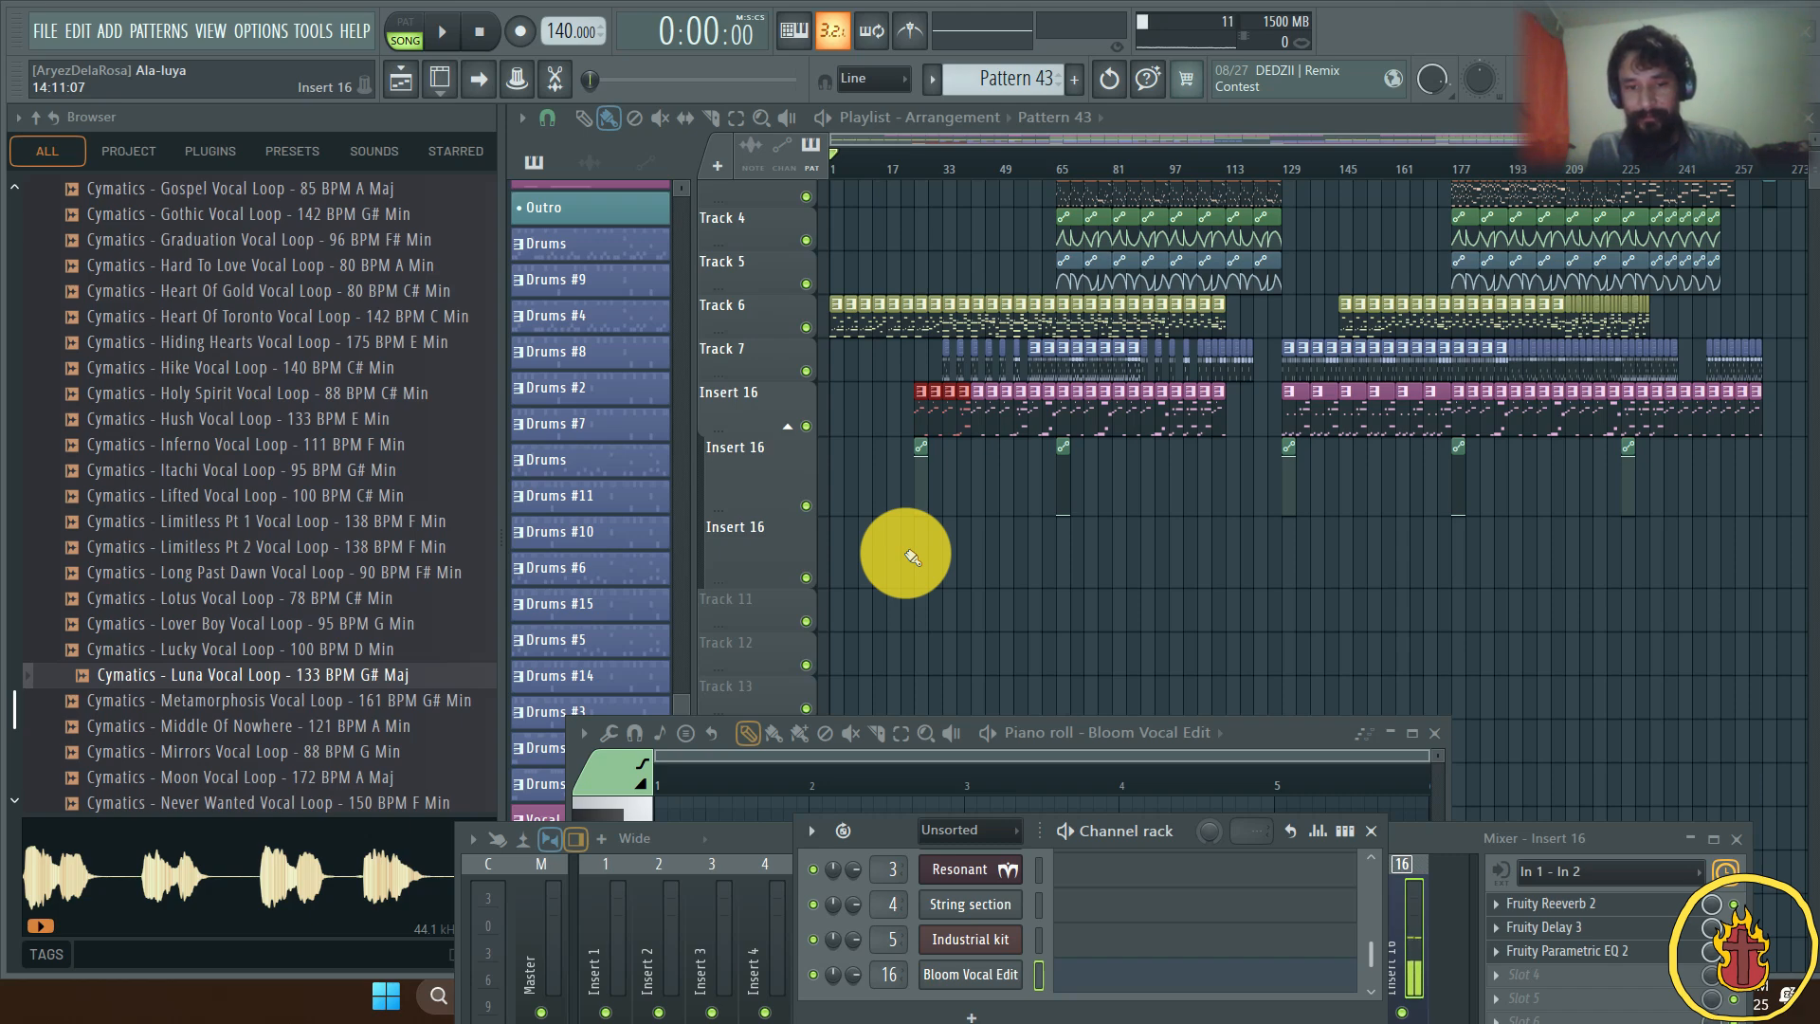
left_click(935, 456)
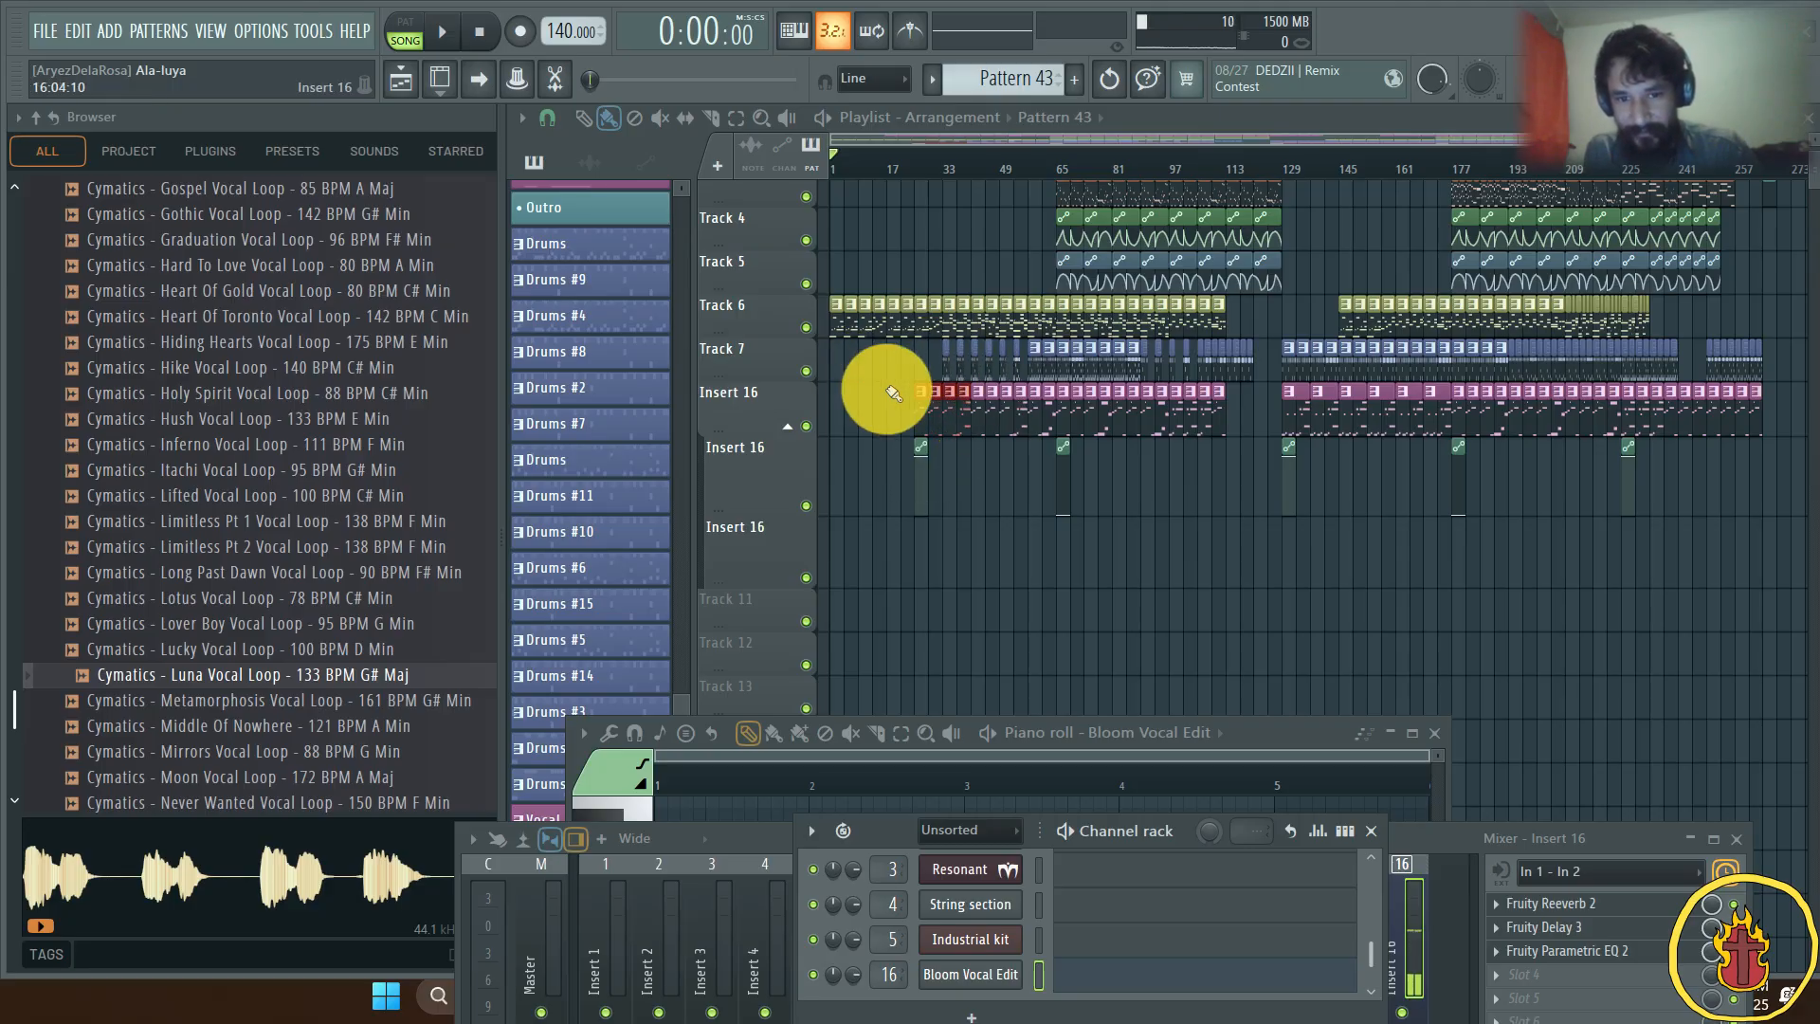
scroll(912, 412, "up", 3)
left_click_drag(910, 415, 1385, 666)
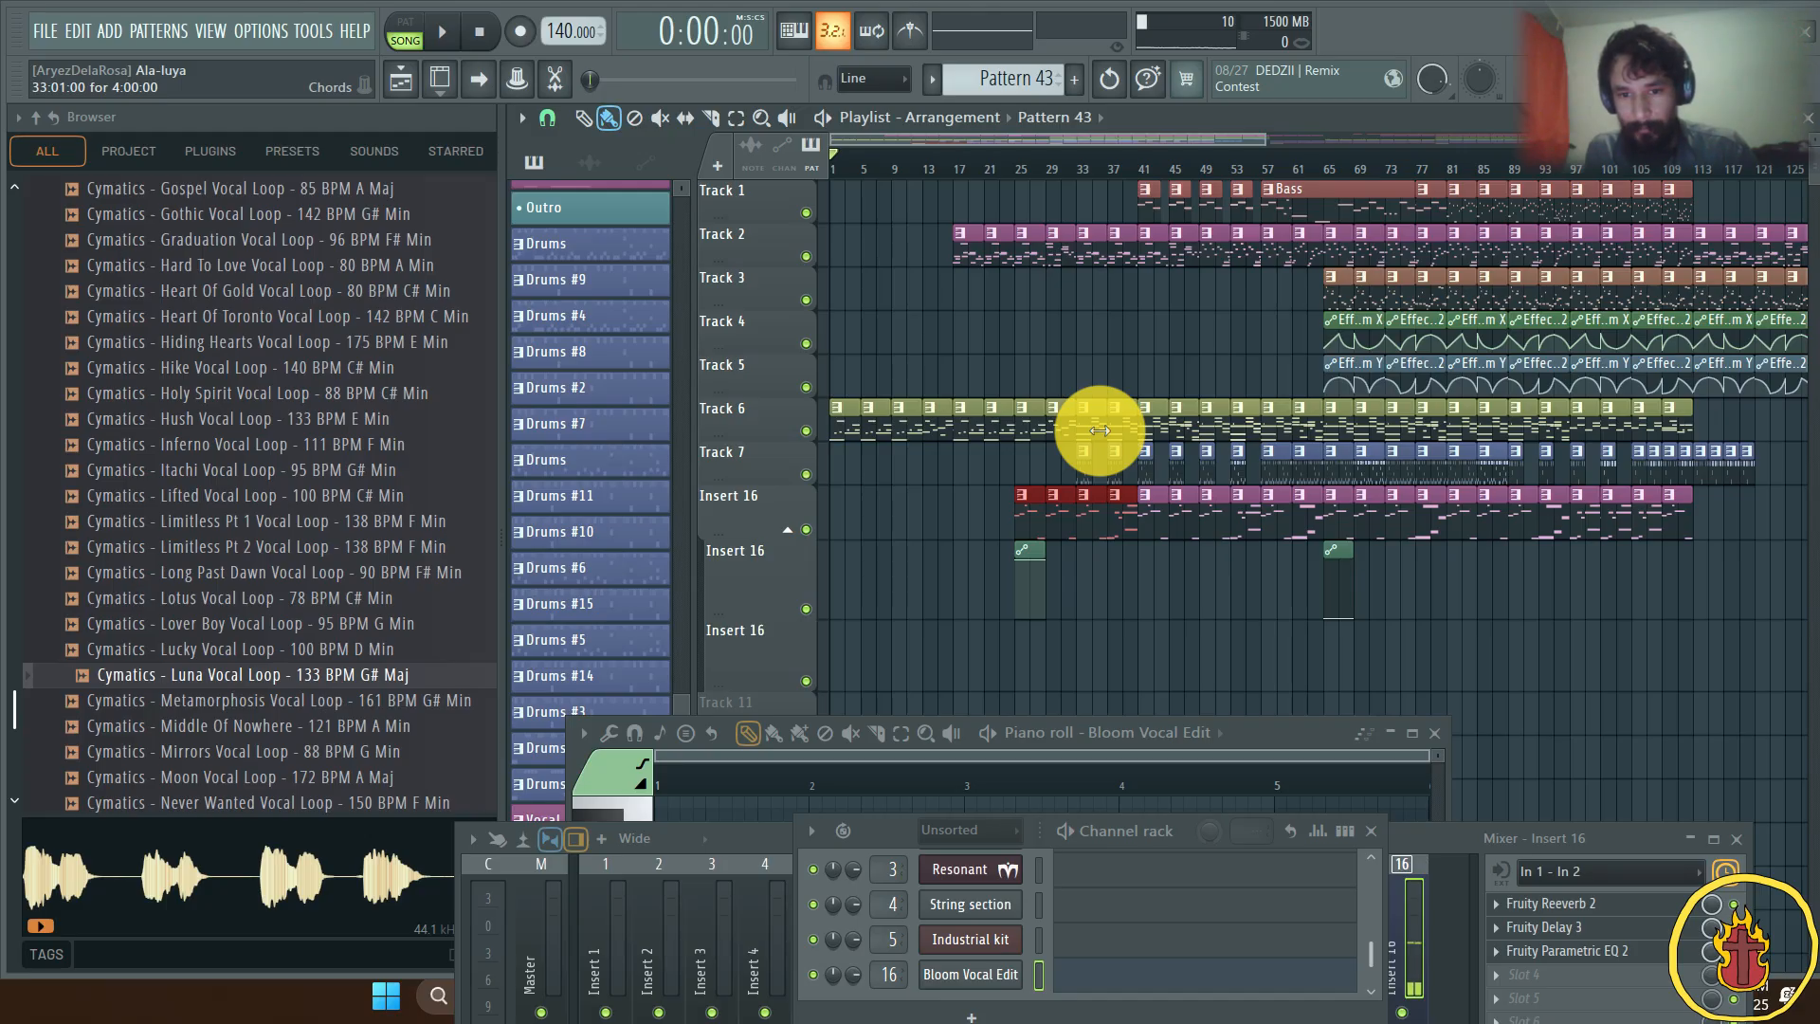
scroll(1090, 430, "down", 5)
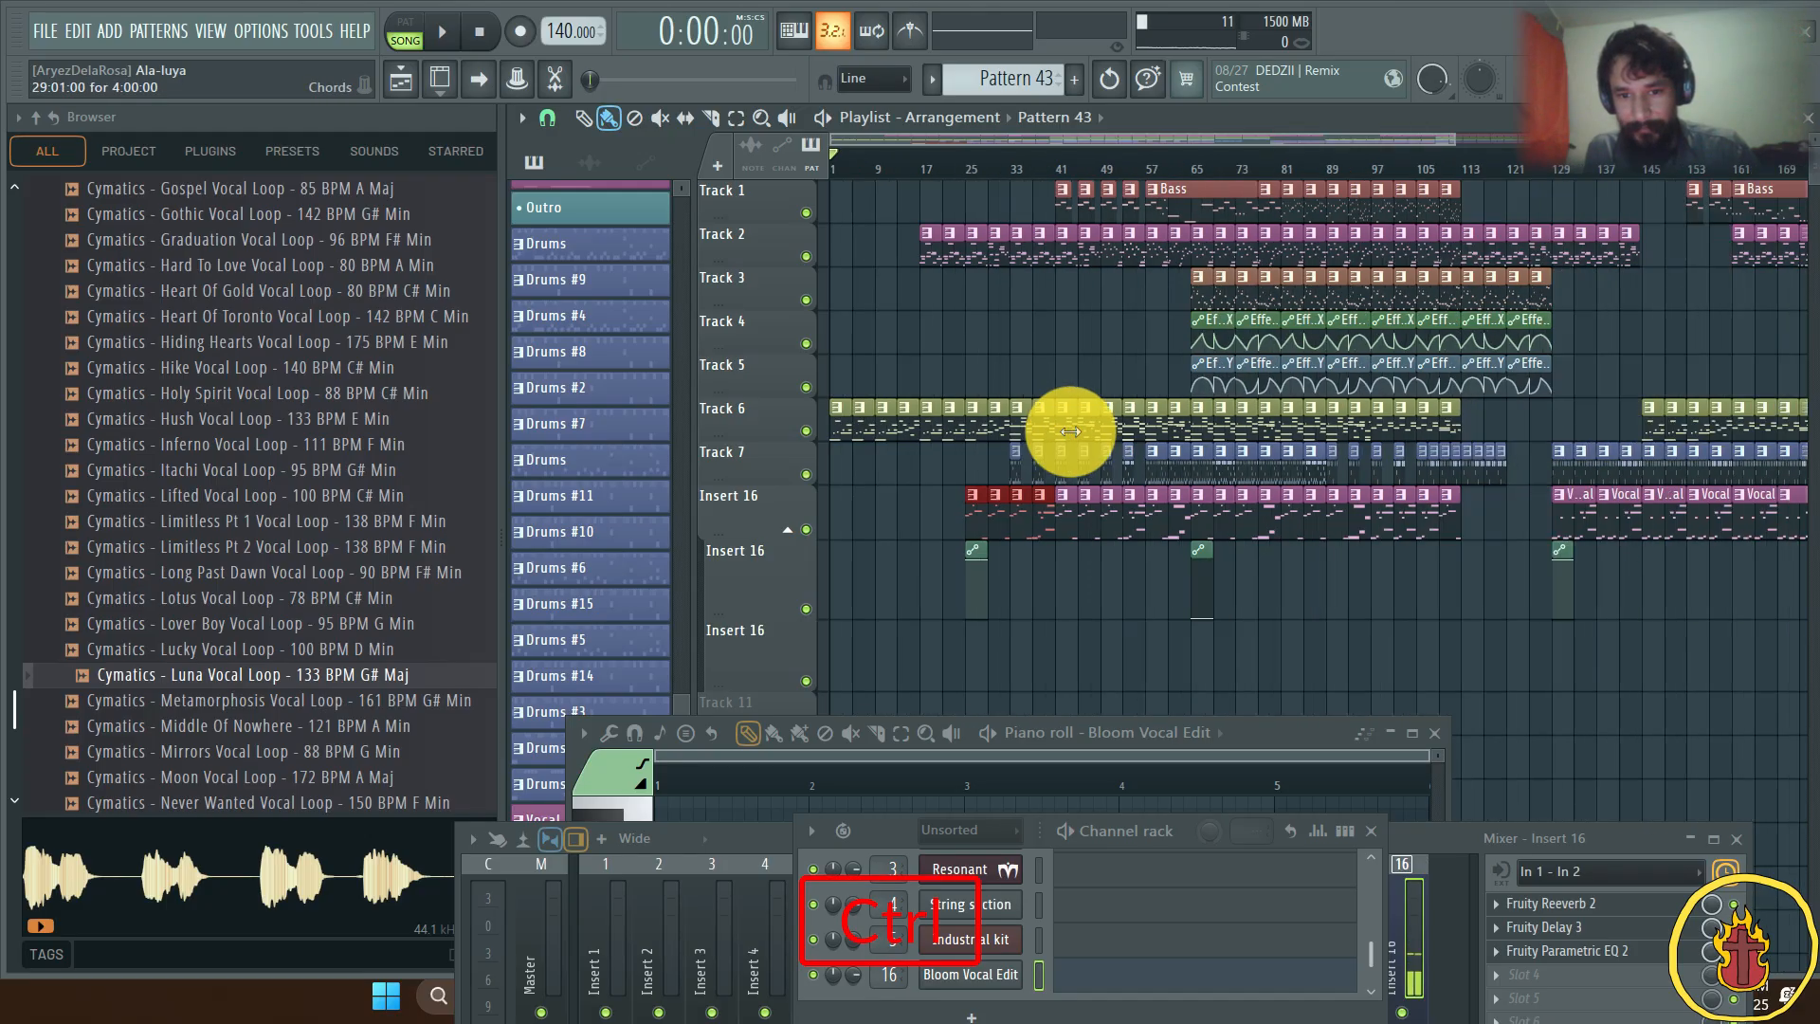
key("space")
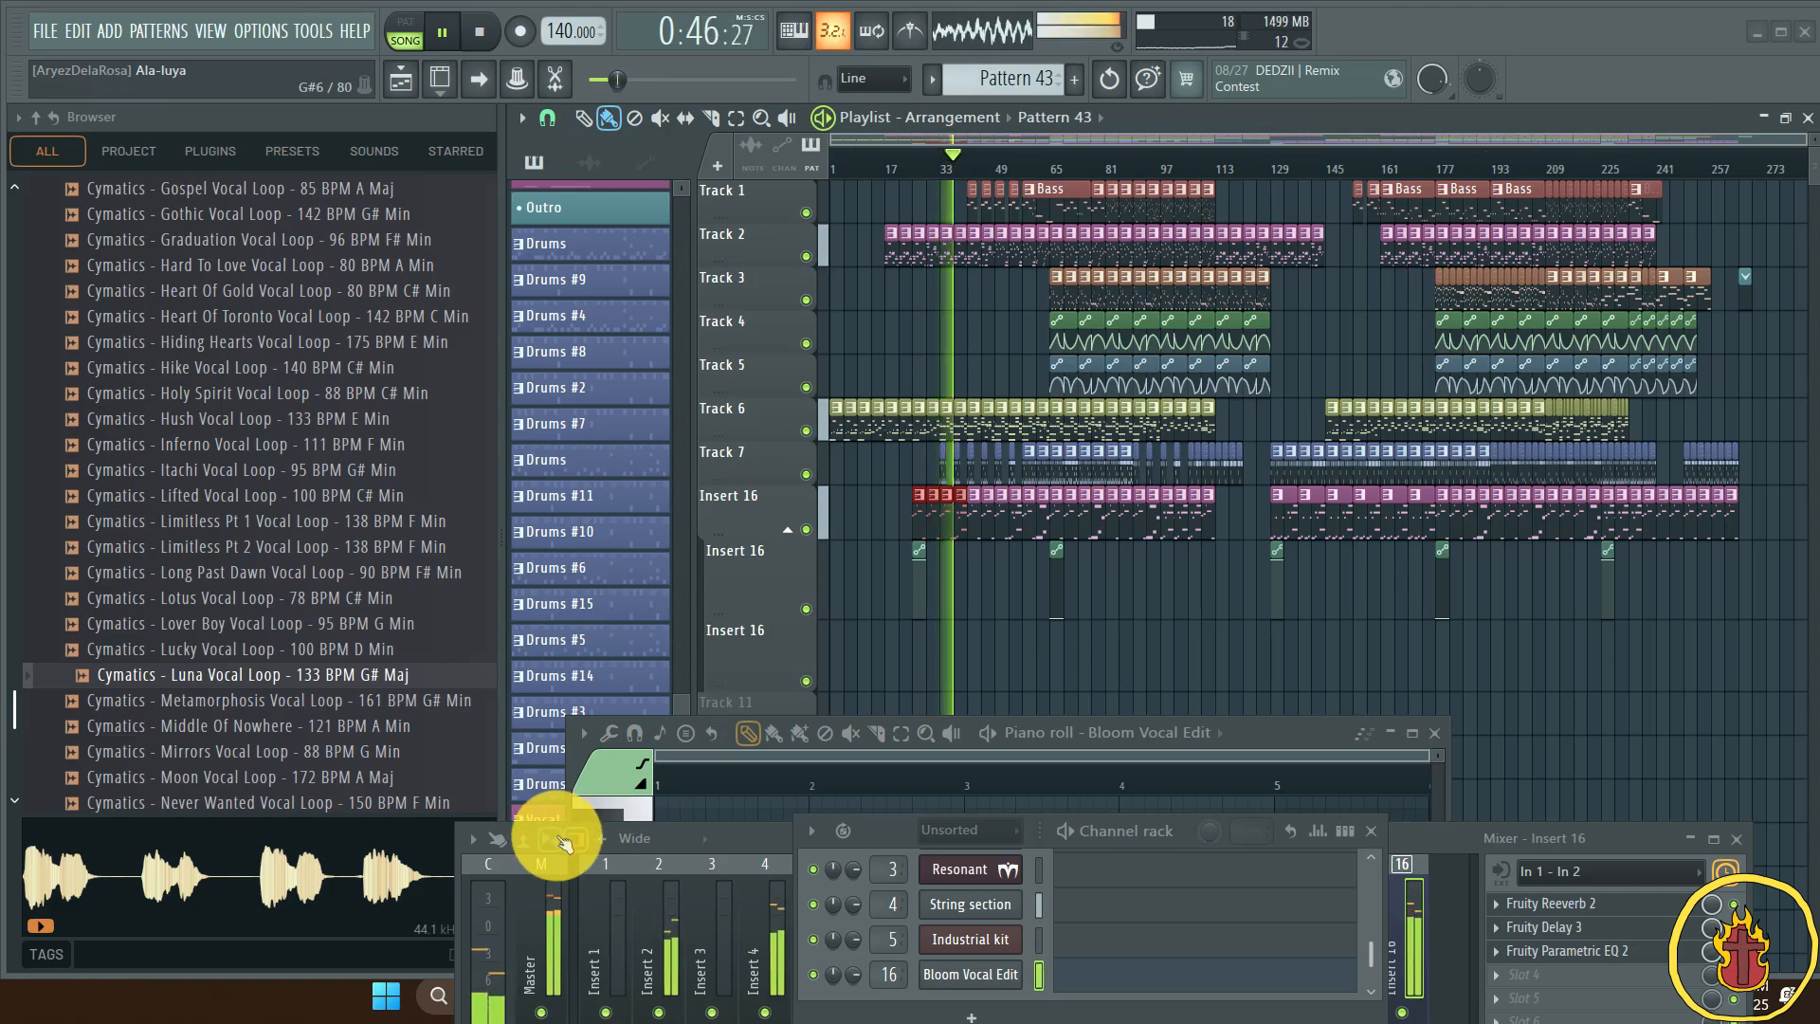
Step: Bring the full mixer into view and lower the Master volume to 89% (-2.5 dB) during playback
left_click(721, 839)
left_click_drag(720, 839, 785, 389)
left_click(610, 503)
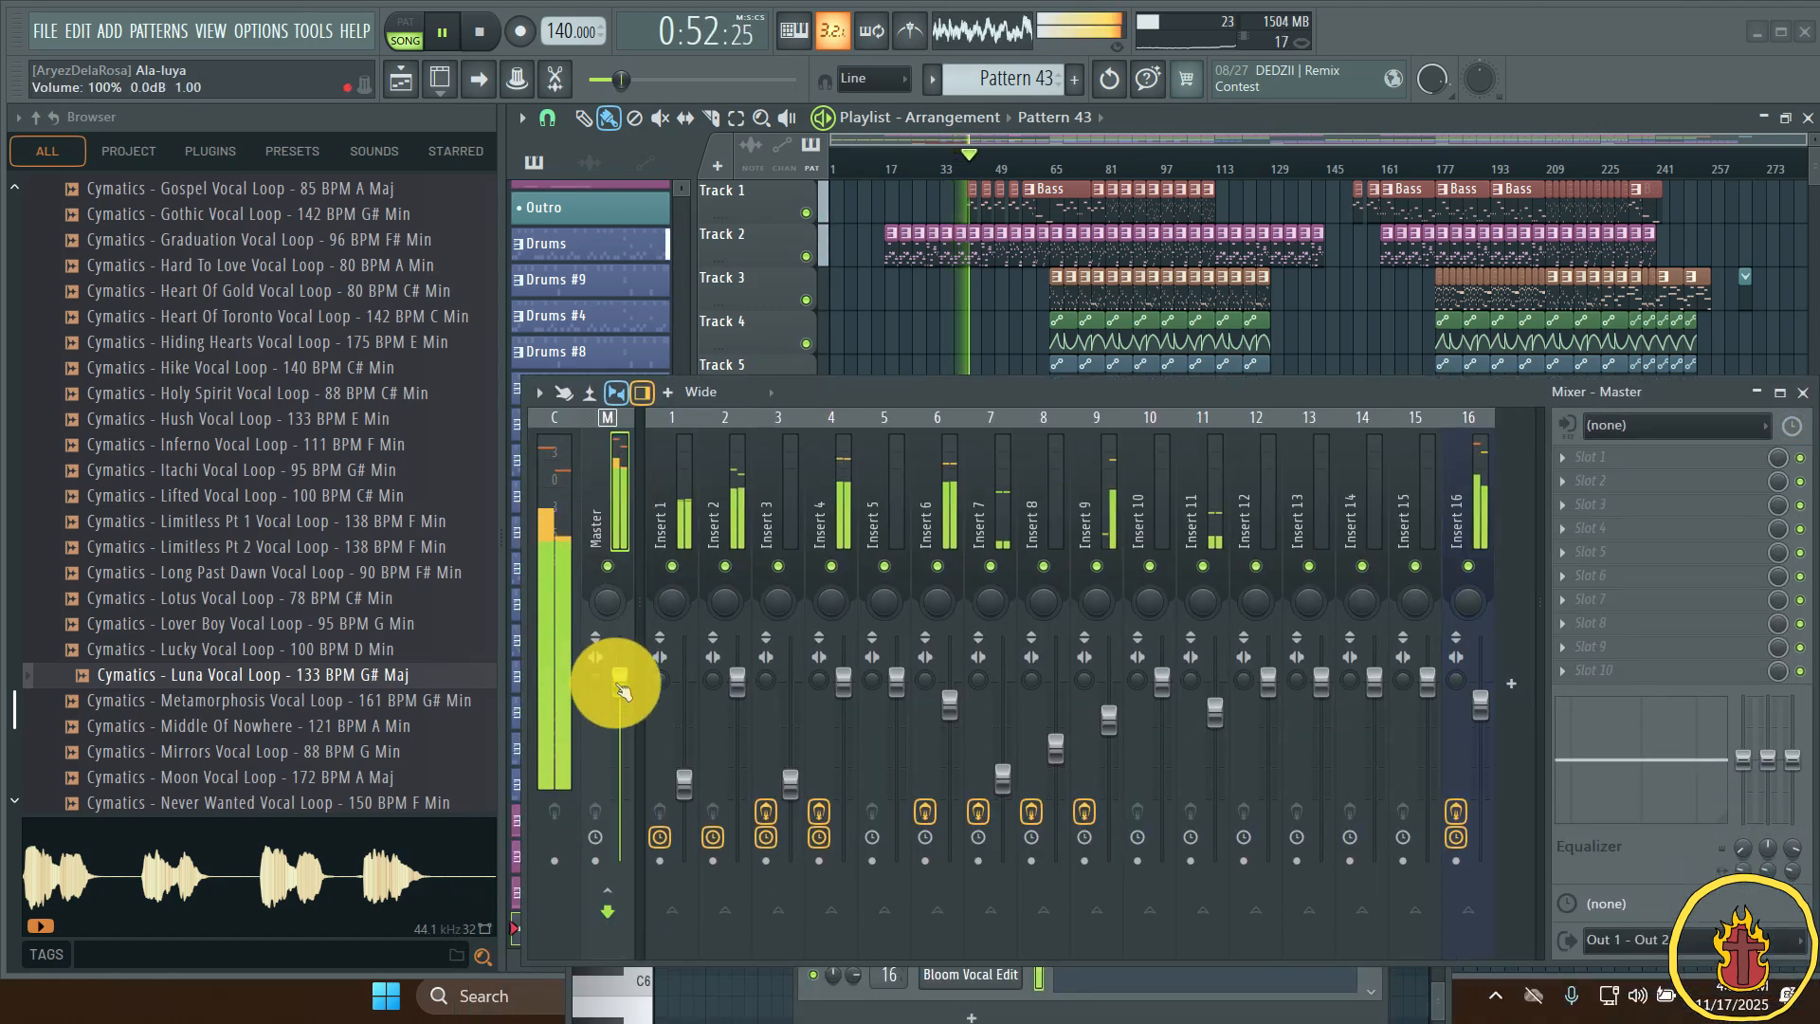
left_click_drag(618, 679, 620, 697)
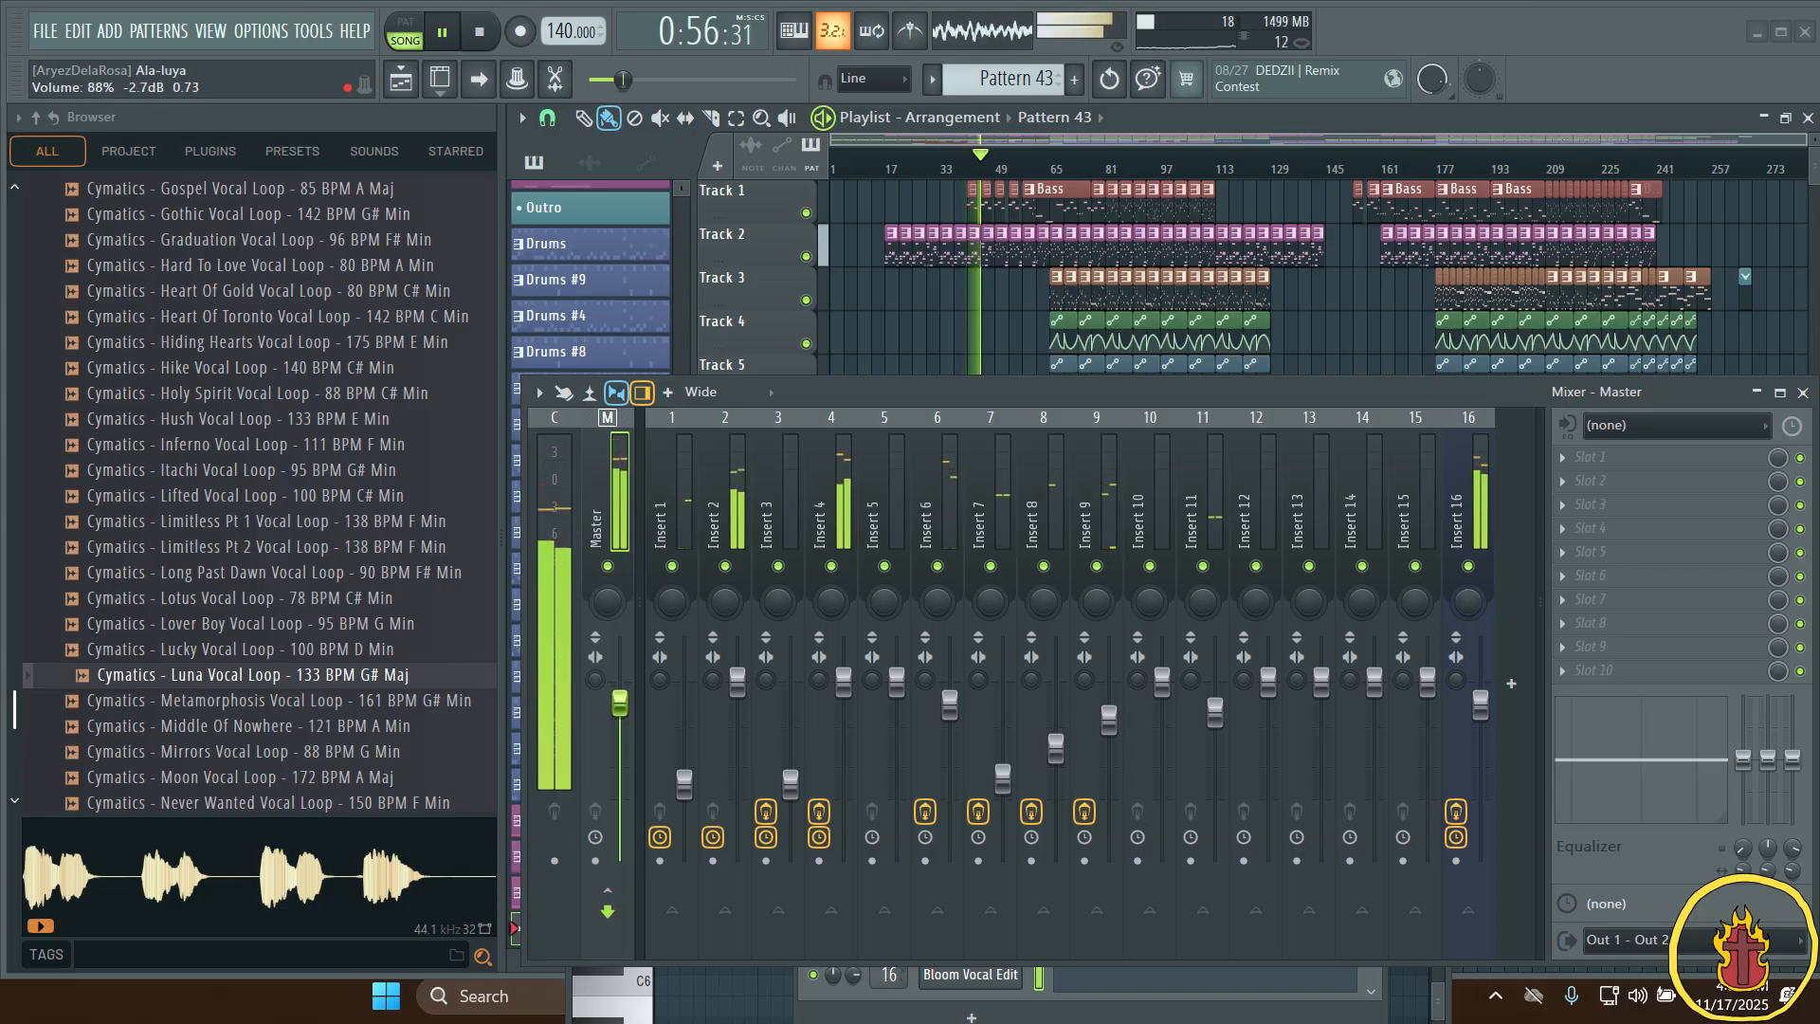
left_click_drag(619, 701, 620, 704)
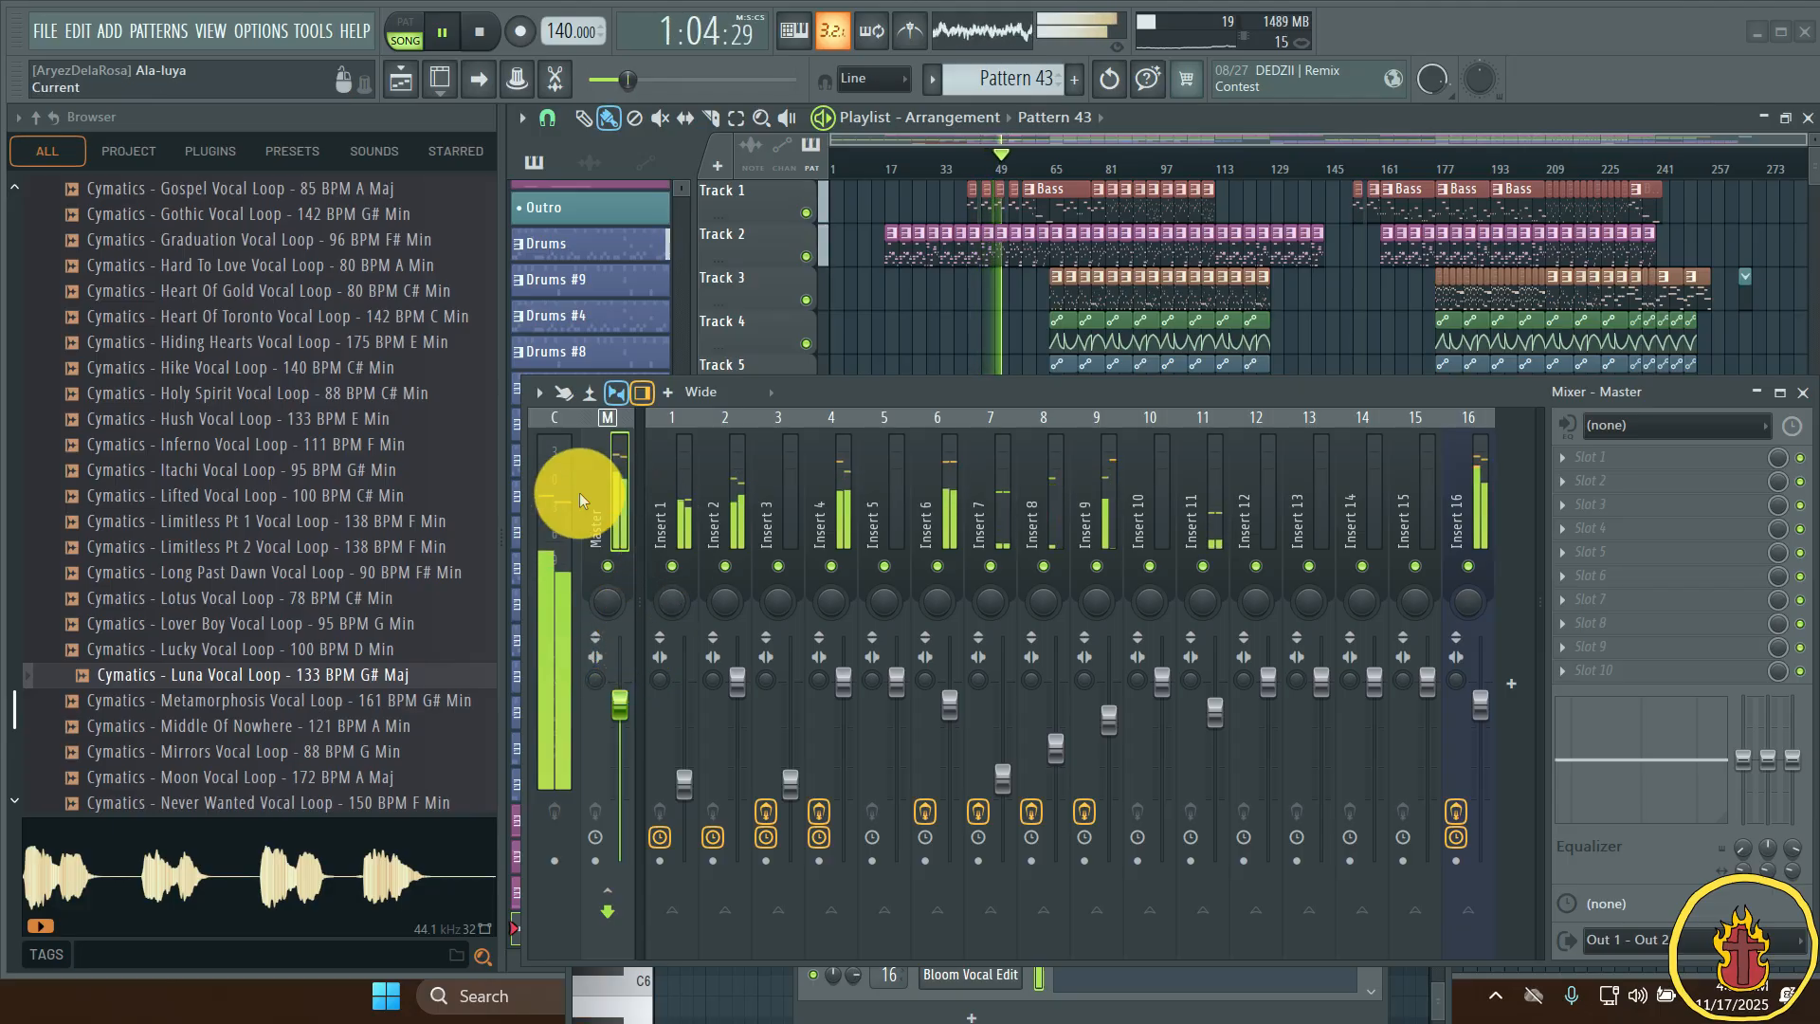
left_click(622, 709)
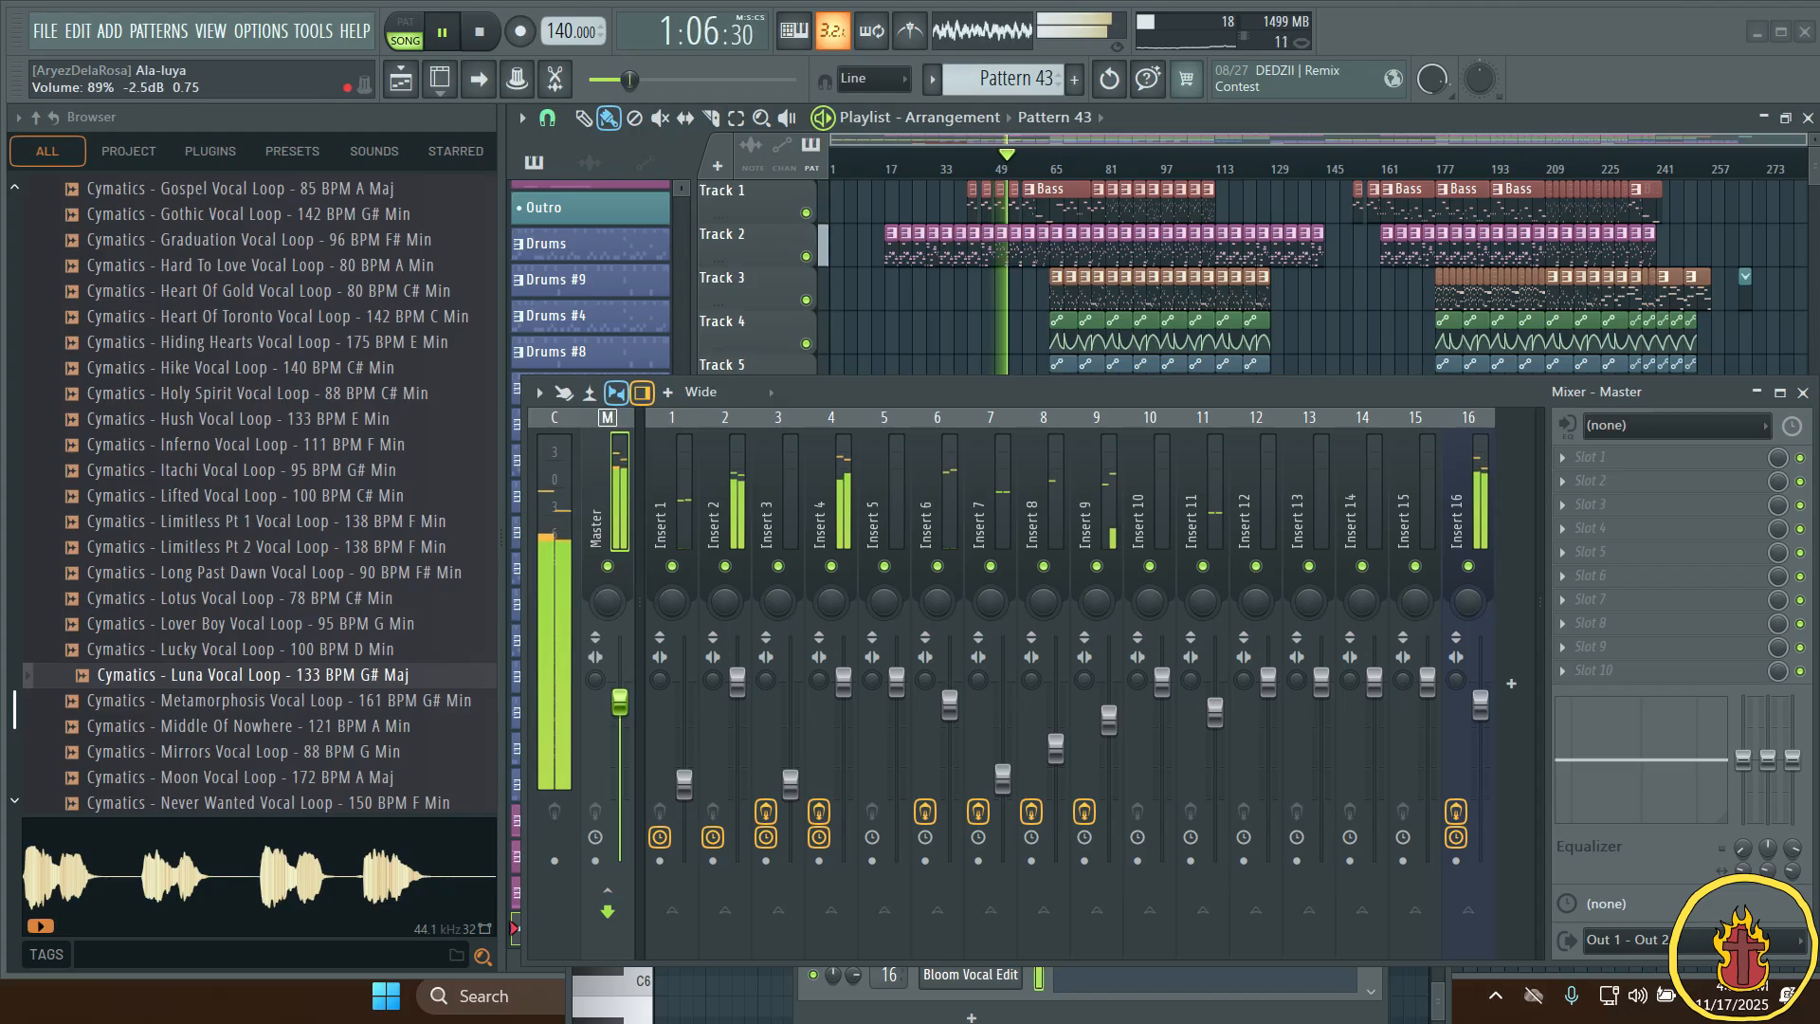
left_click_drag(620, 700, 620, 697)
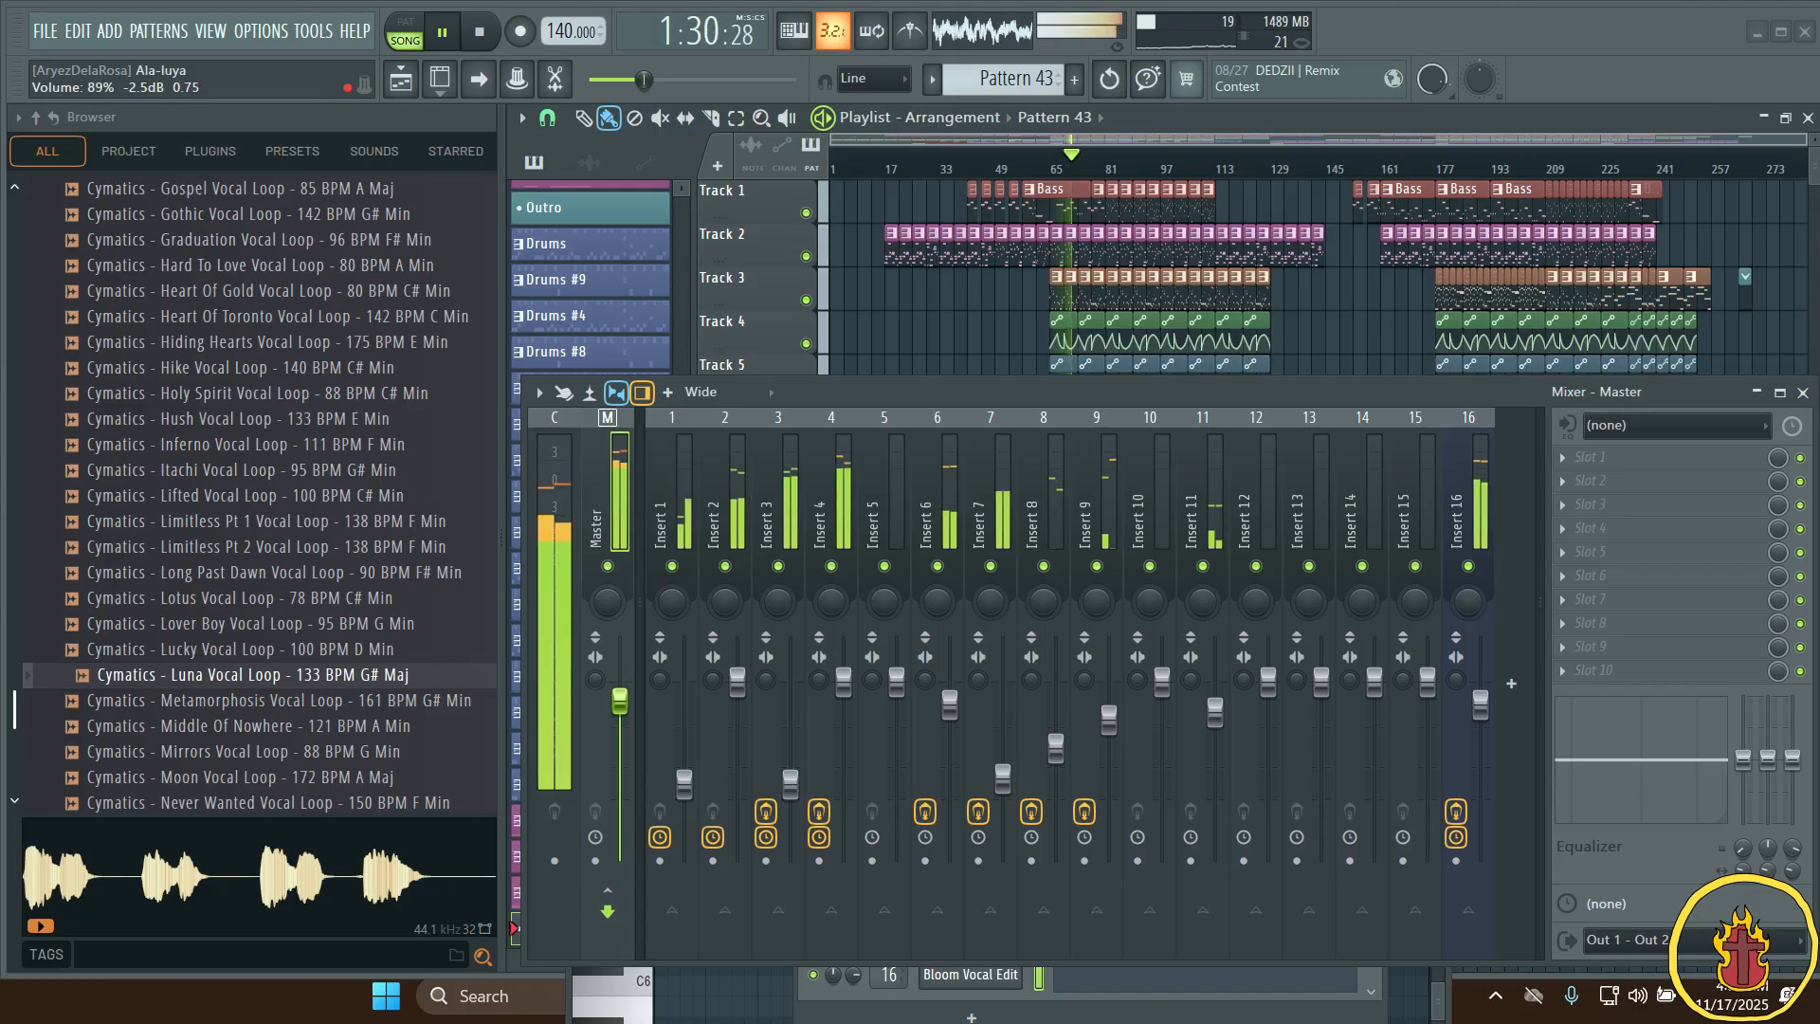
left_click_drag(618, 706, 623, 701)
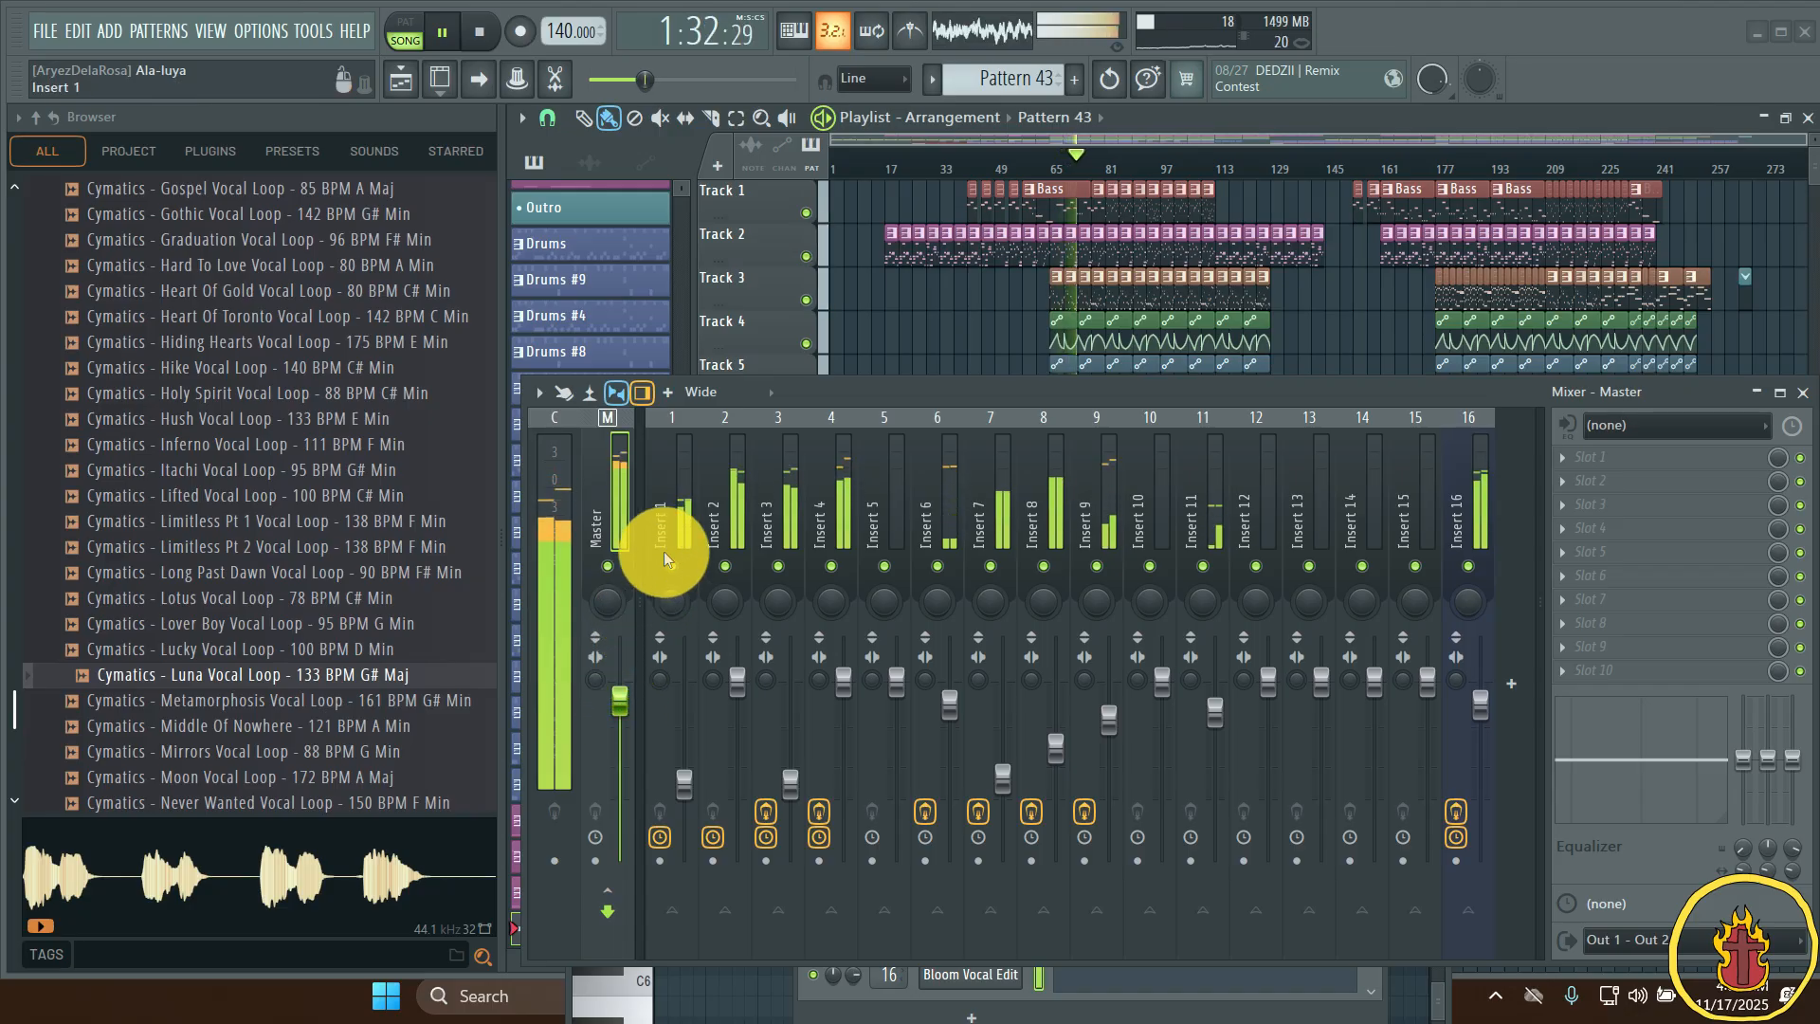
Step: Move the mixer down to uncover the playlist and bring the Bloom Vocal Edit window back beneath the tracks
left_click_drag(888, 405, 902, 675)
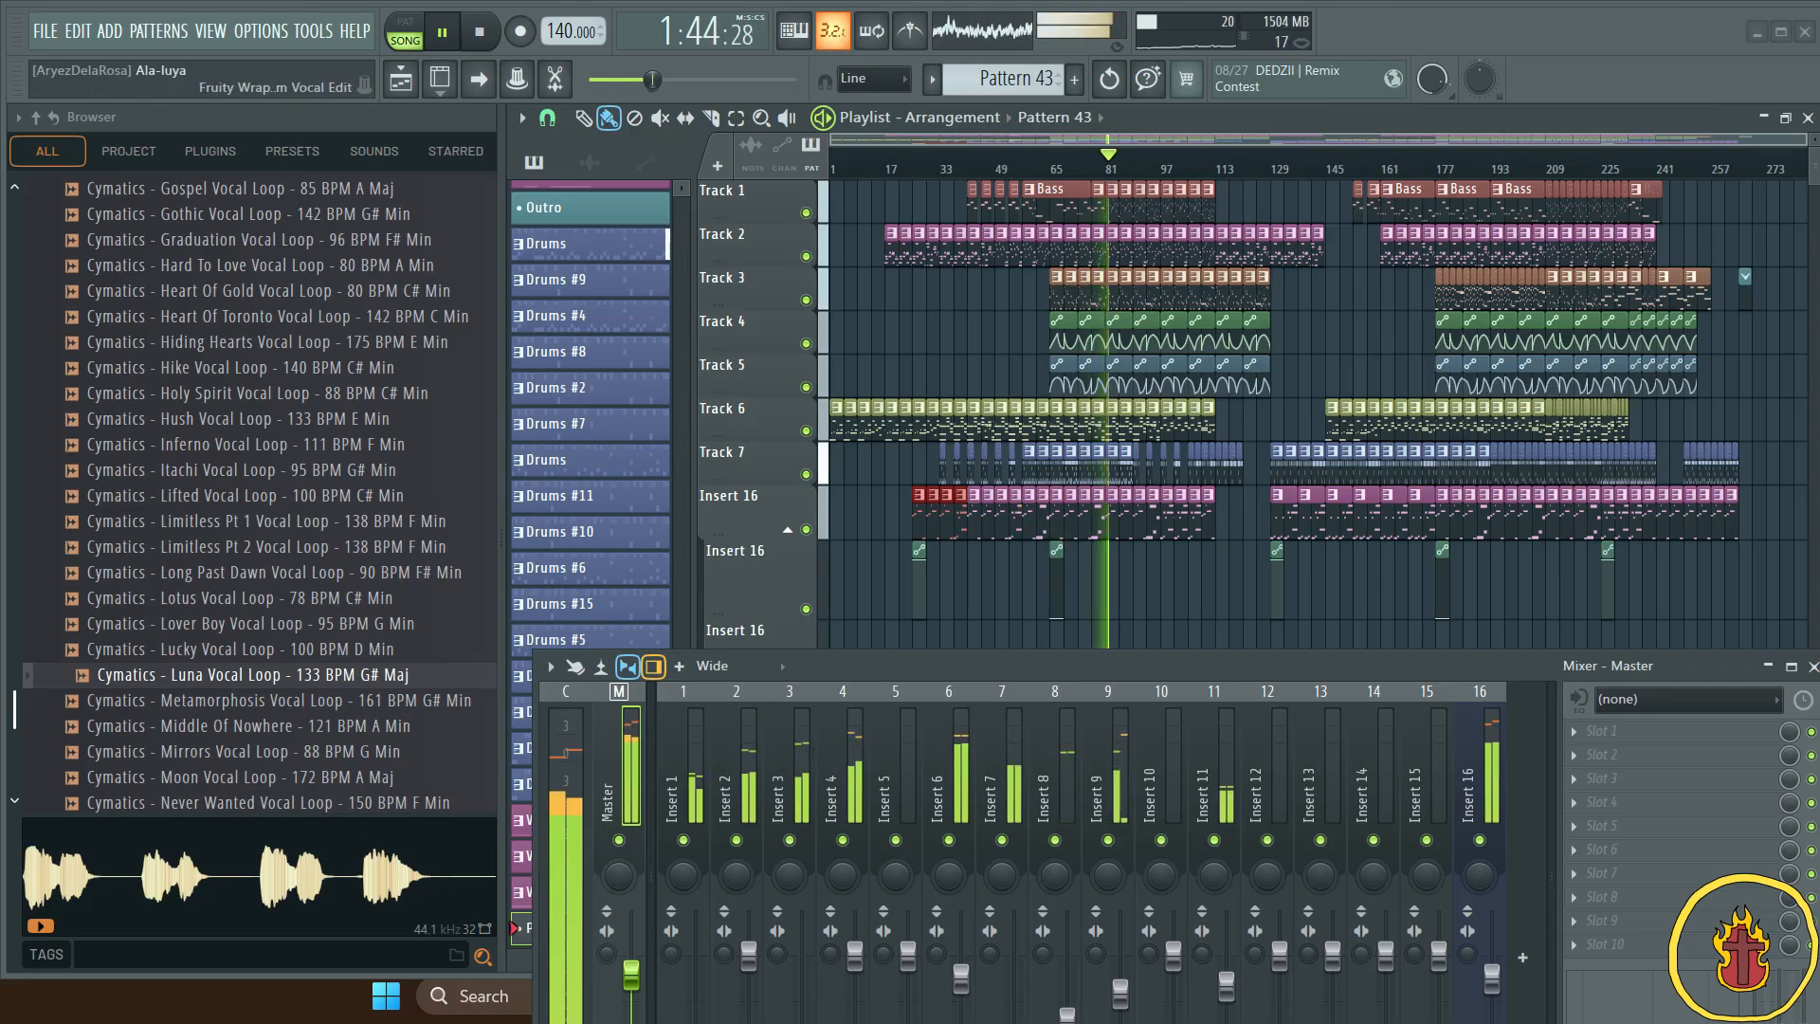
left_click_drag(1819, 180, 1181, 724)
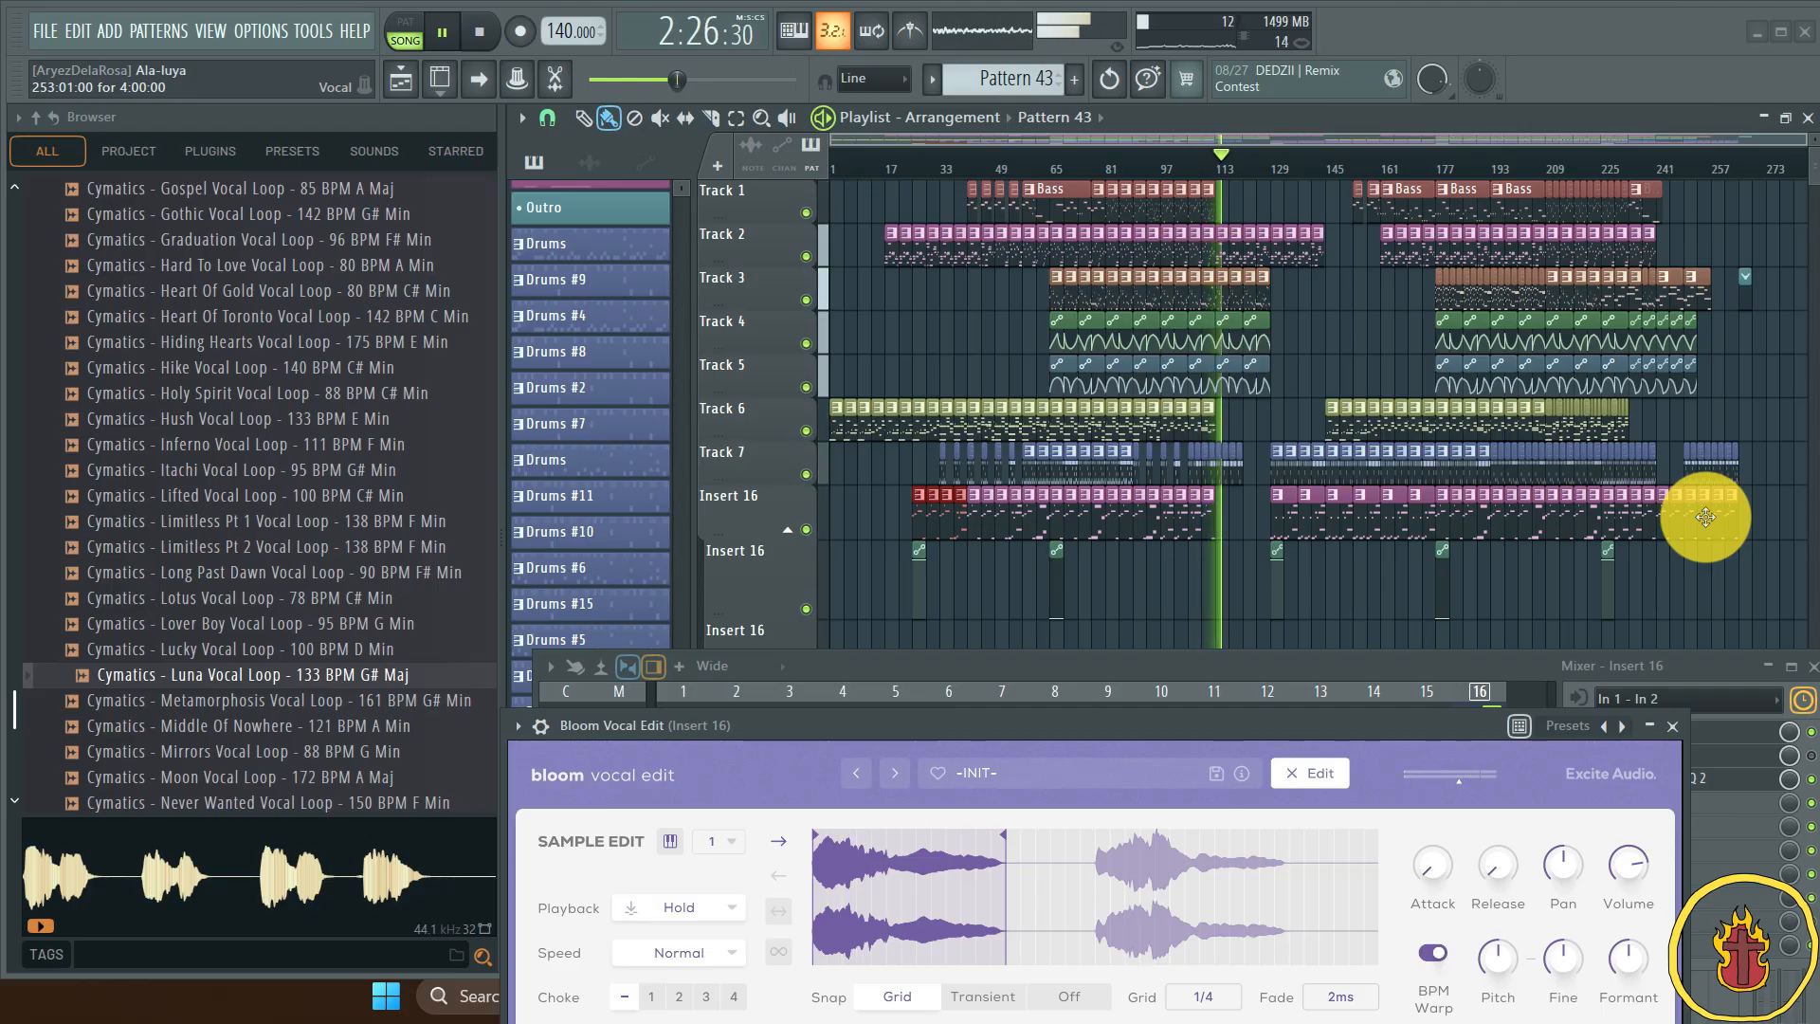
Step: Pick up the Vocal pattern from its existing clip, undo the stray clip, and paint one-bar Vocal clips at bars 125 and 127 on Insert 16
scroll(1270, 512, "up", 4, "ctrl")
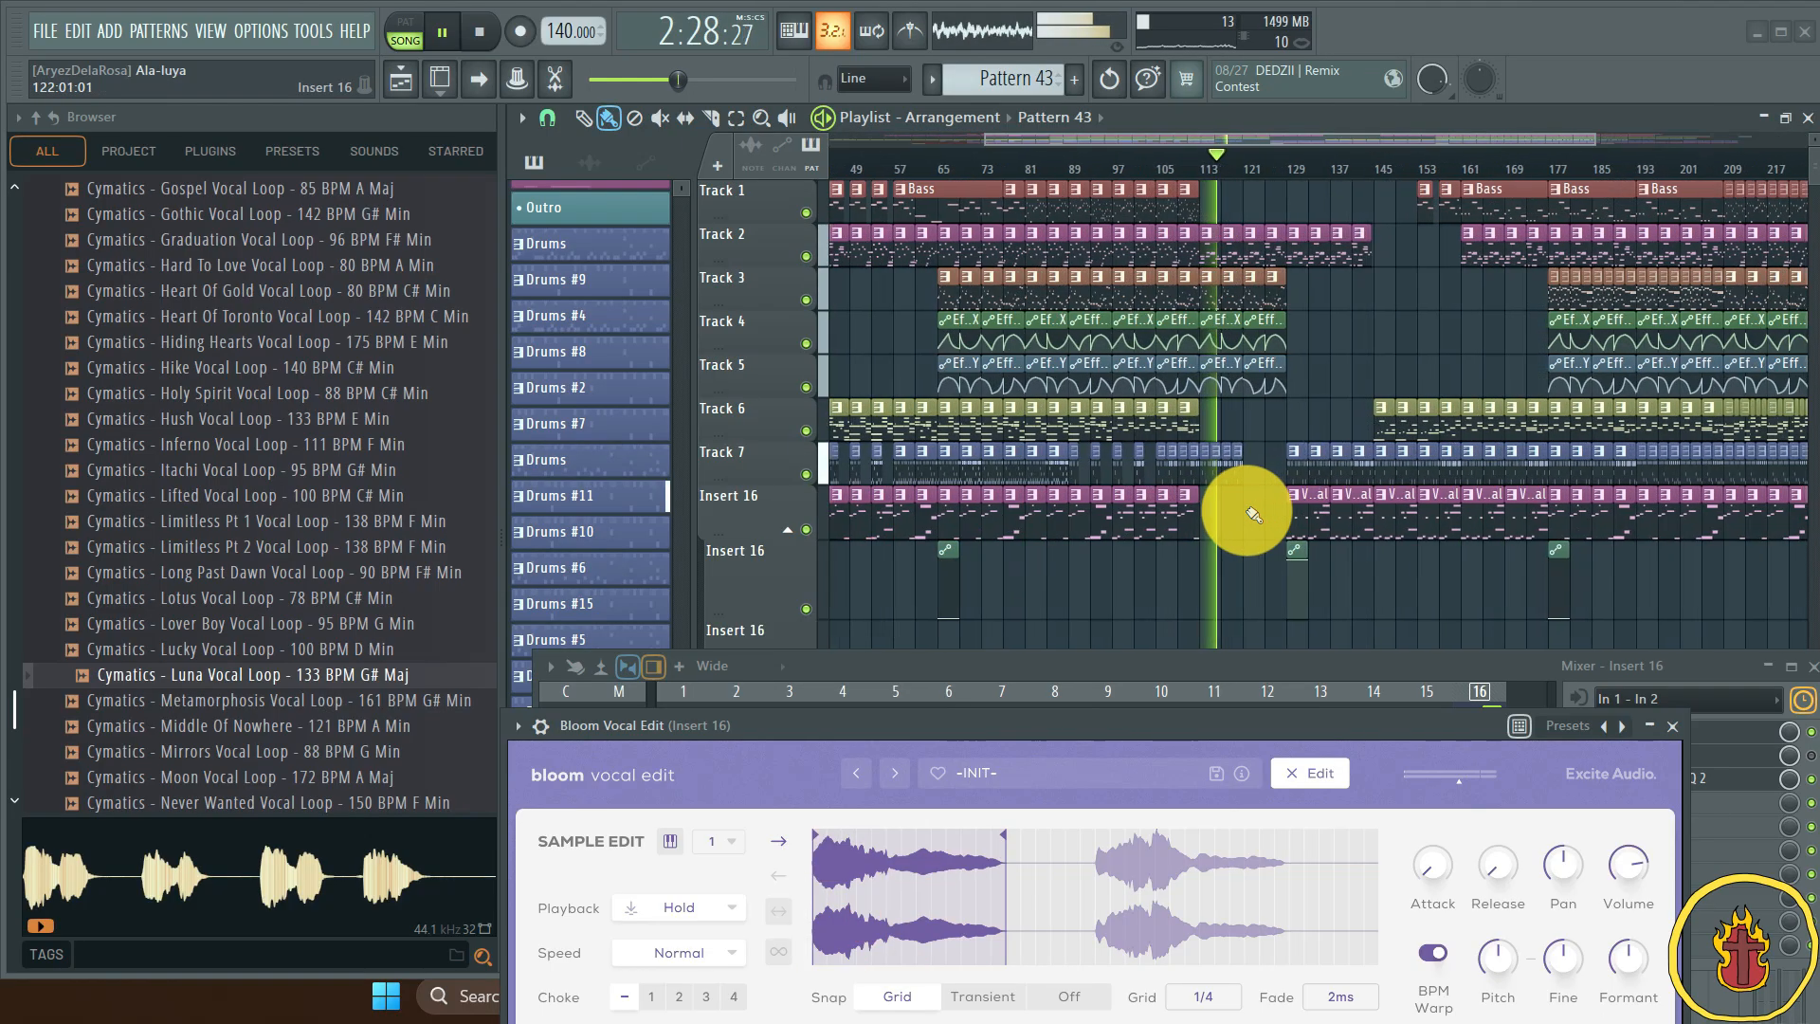
scroll(1247, 512, "up", 5, "ctrl")
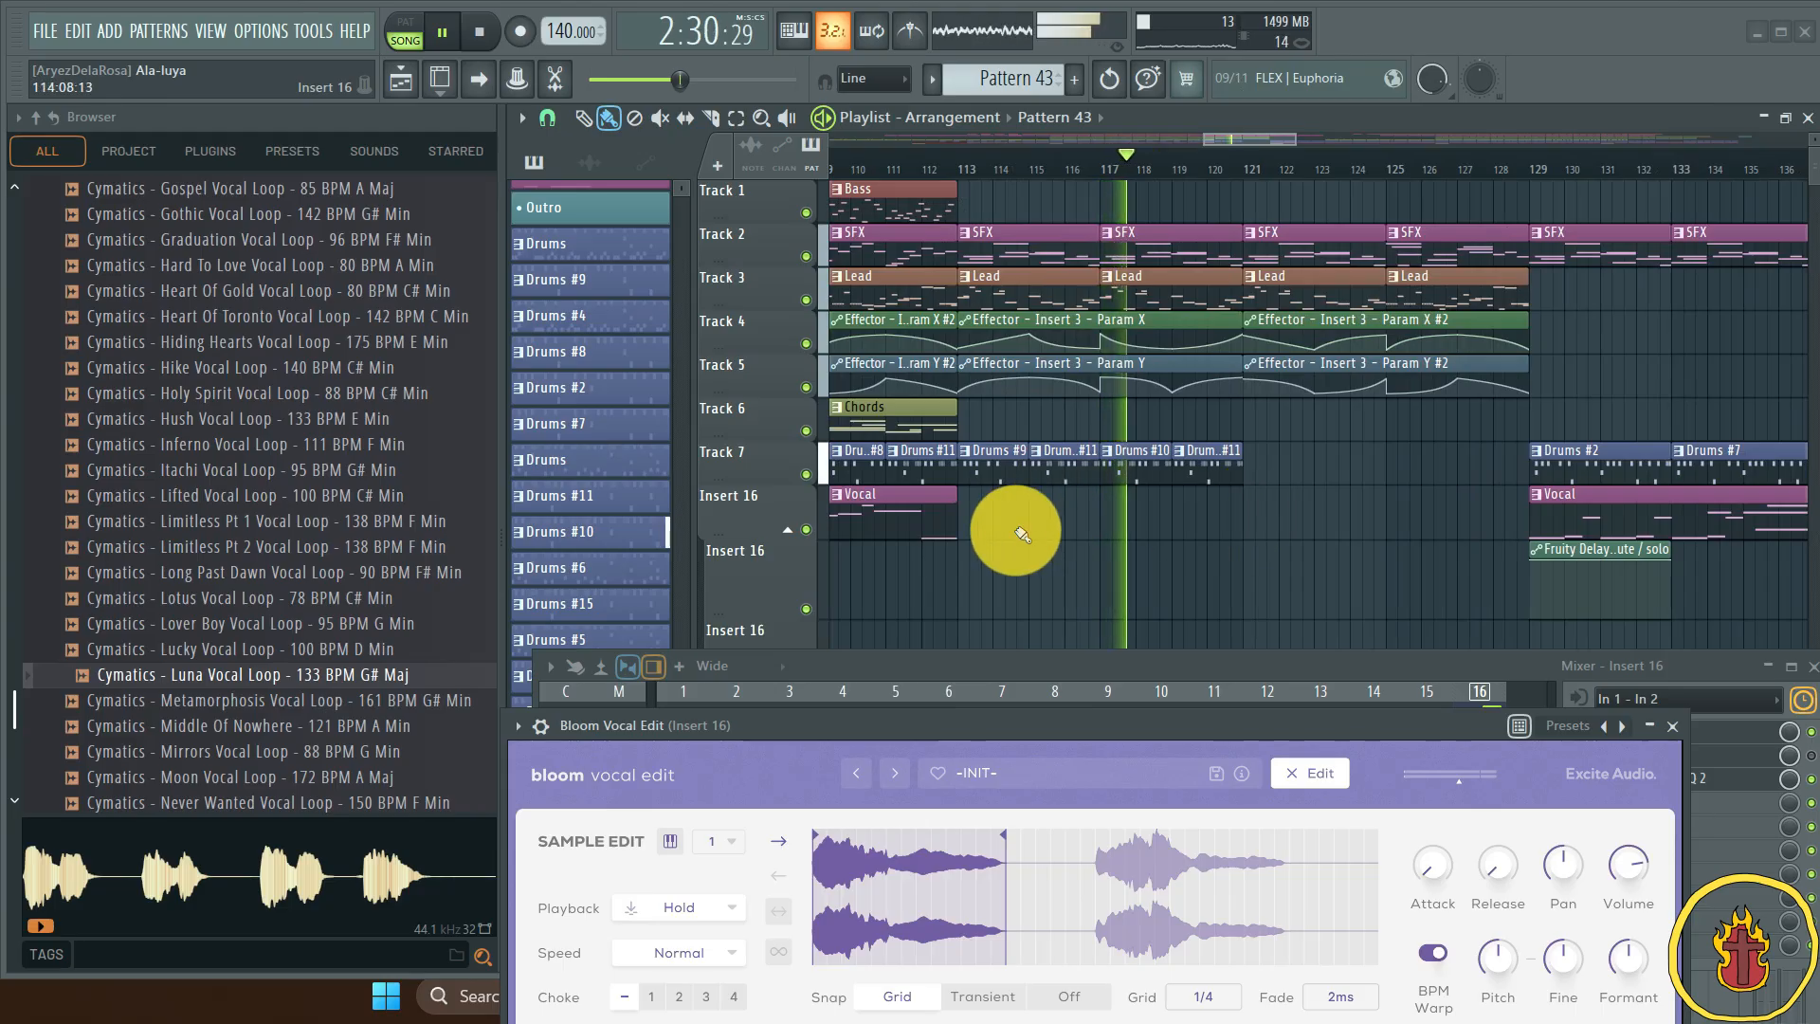
key("b")
left_click(929, 528)
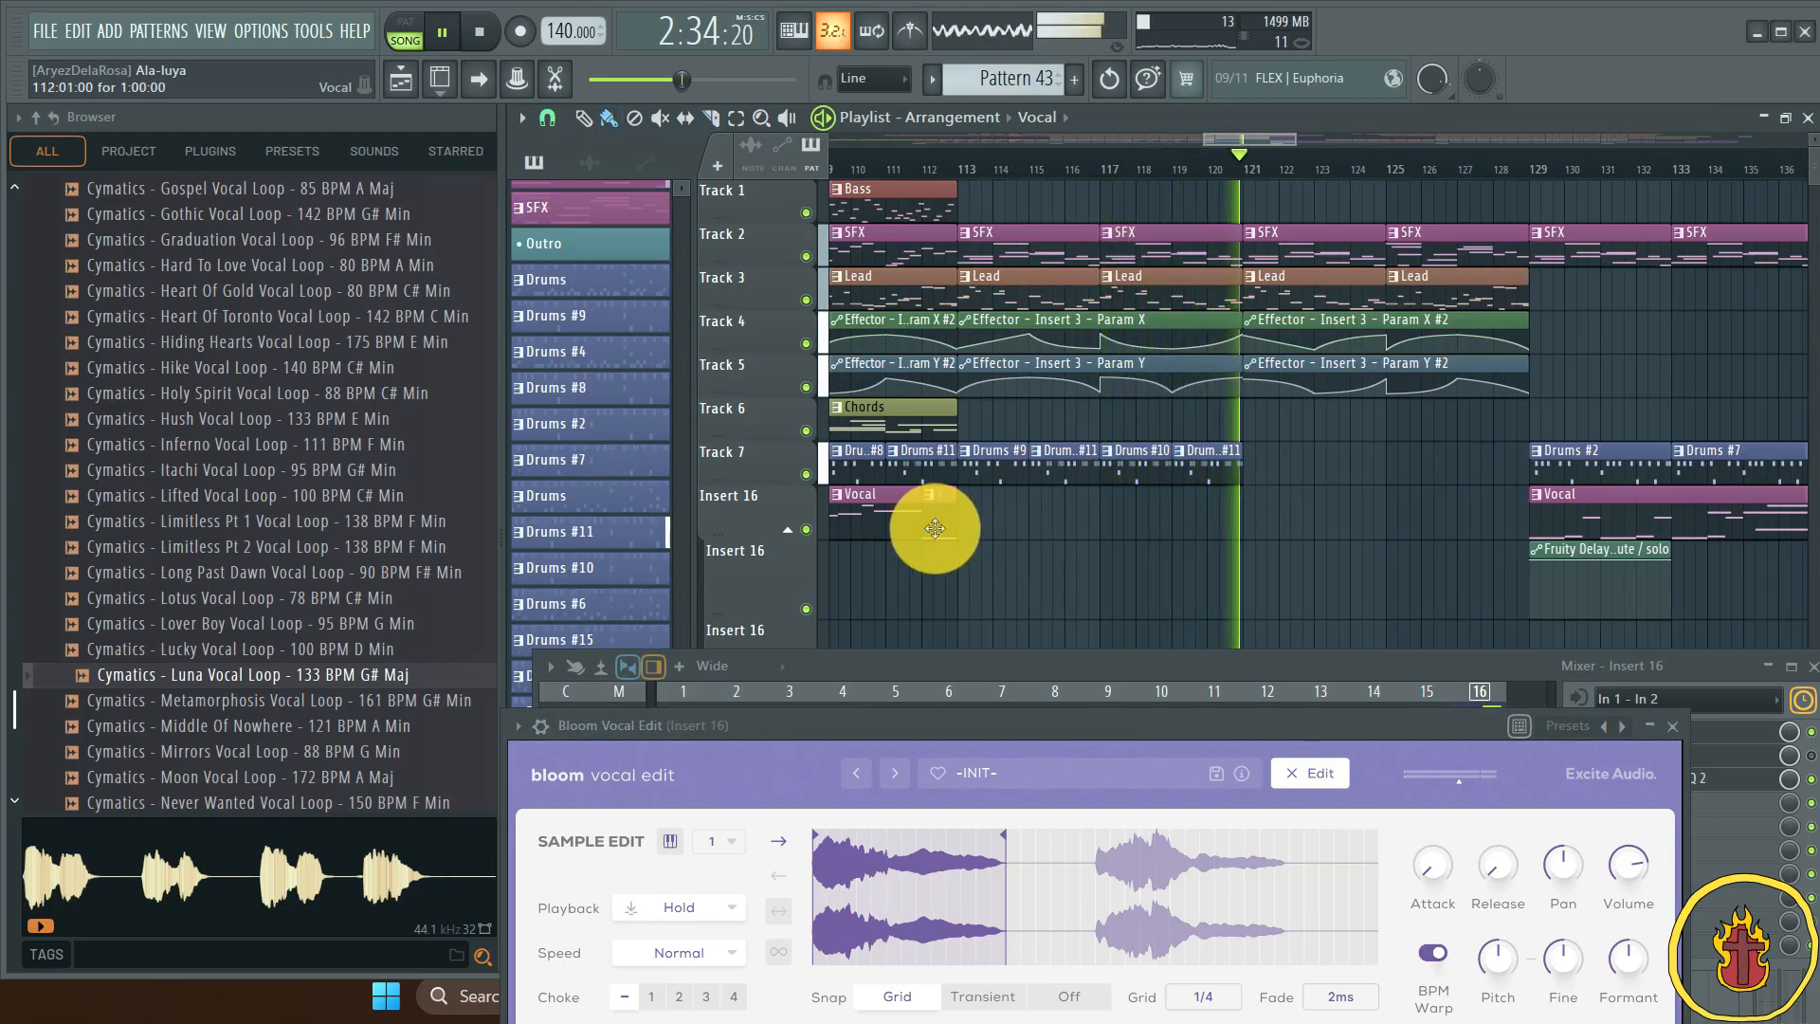
key("ctrl+z")
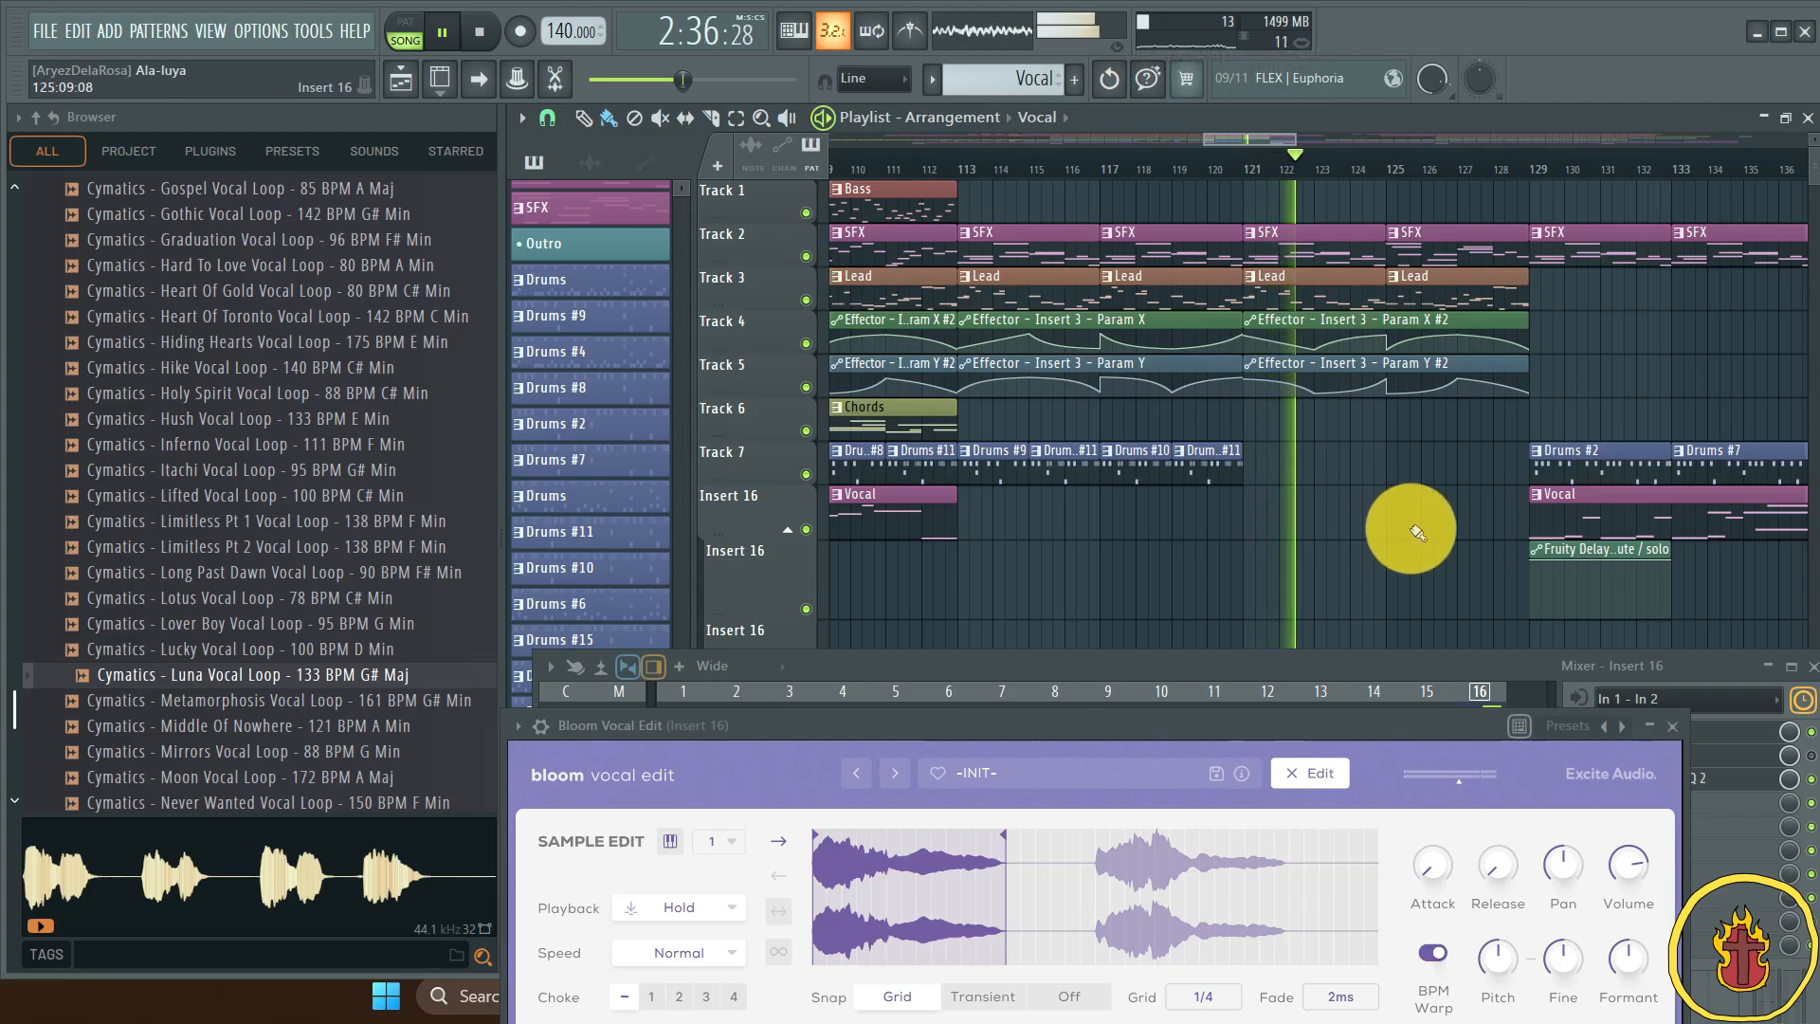
left_click_drag(1393, 523, 1450, 523)
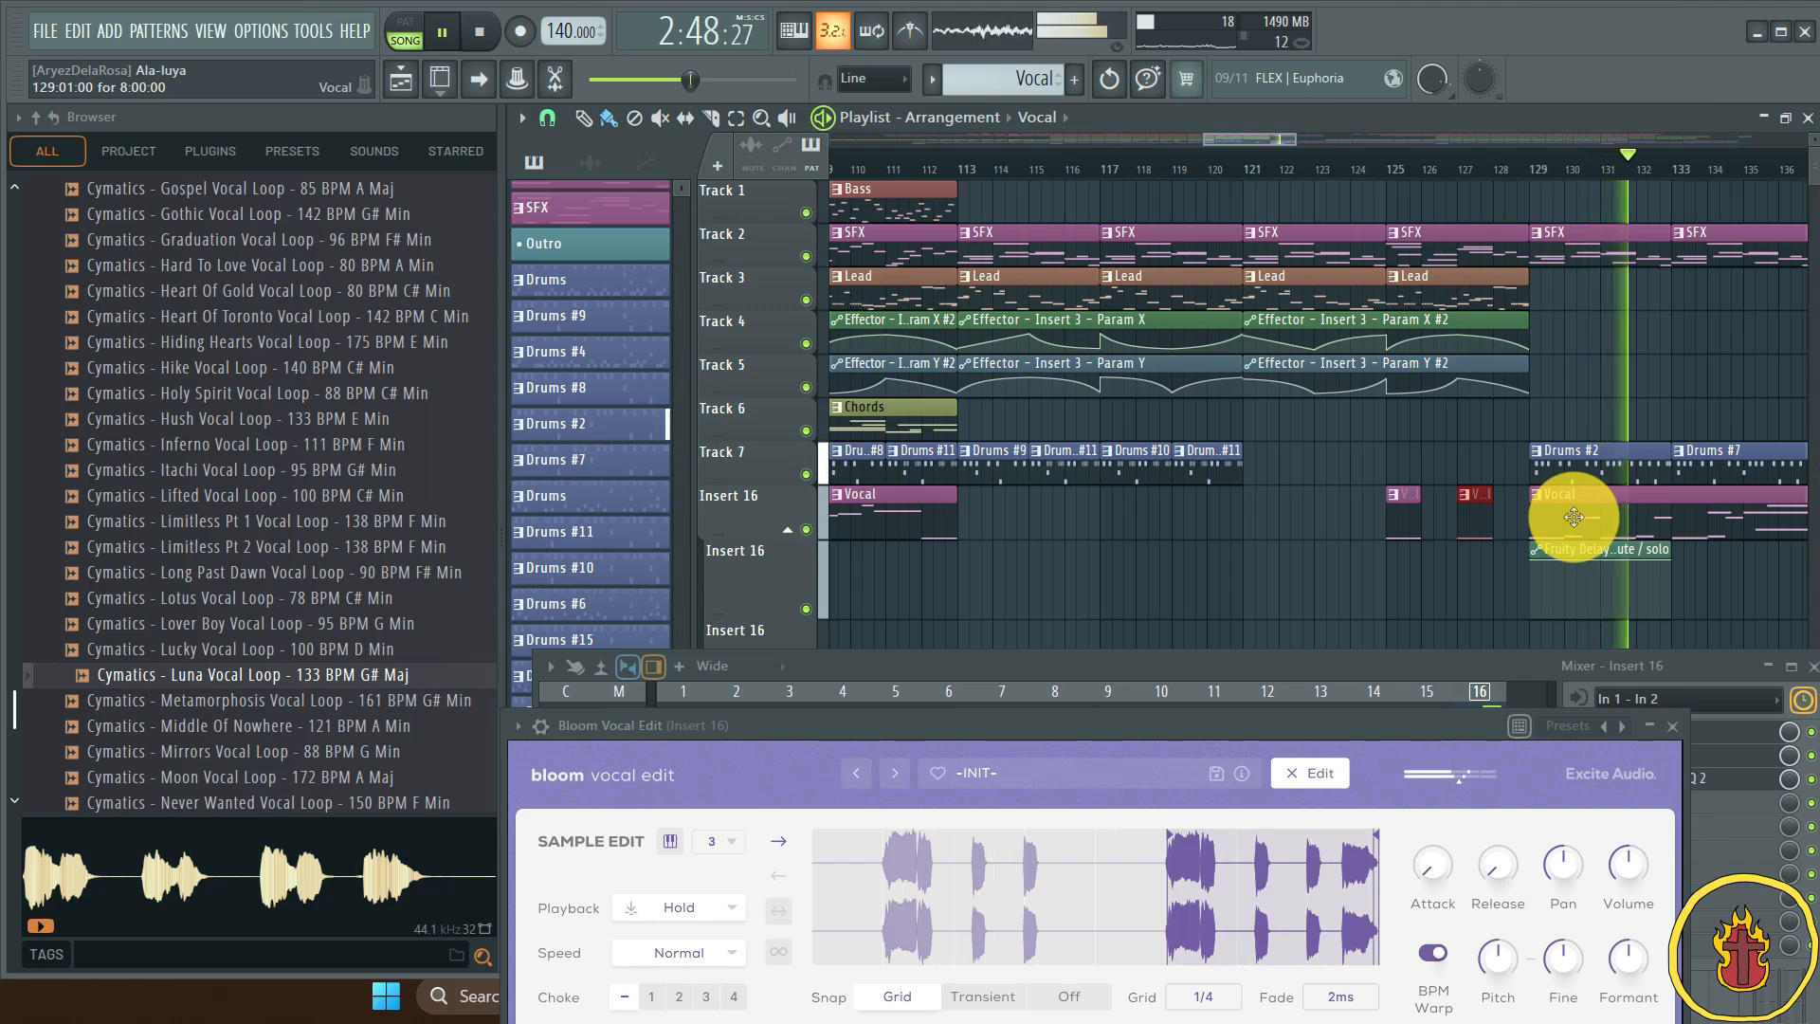
Step: Look over the arrangement from bar 129 to the final Vocal clips on Insert 16 while the song plays
left_click_drag(1668, 531, 1008, 496)
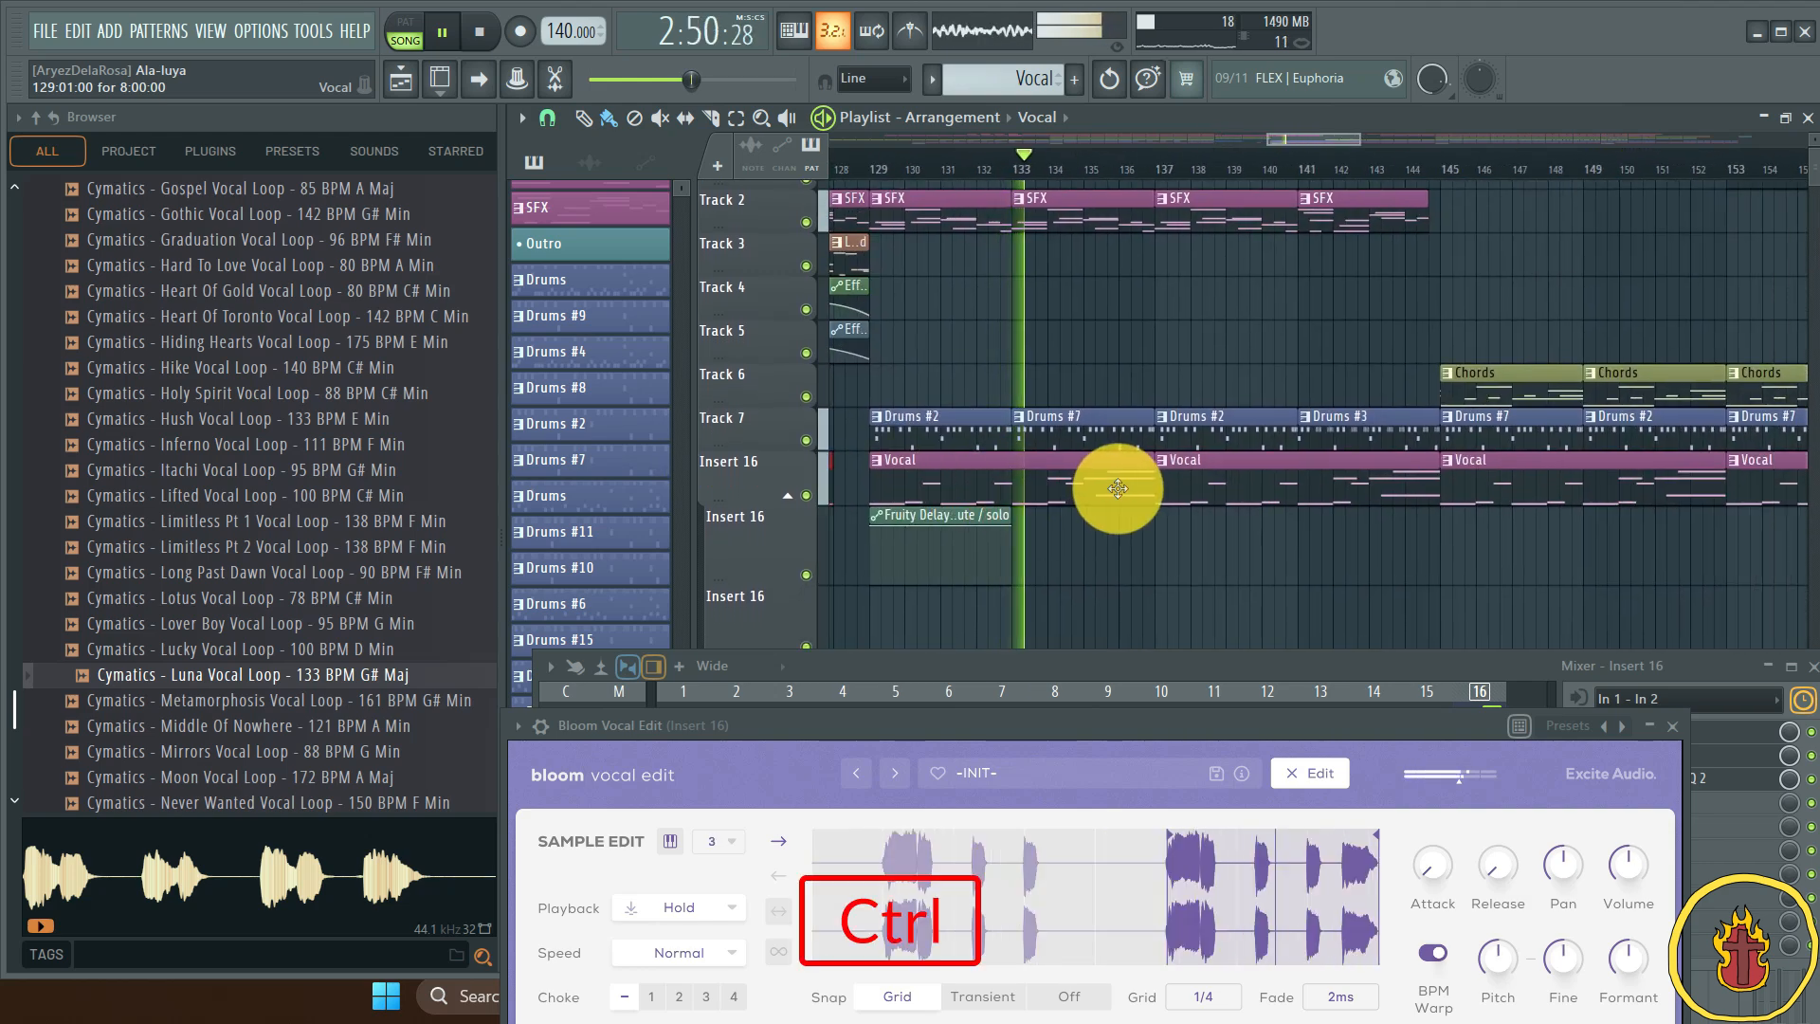
scroll(1120, 487, "down", 3)
scroll(1120, 487, "down", 2)
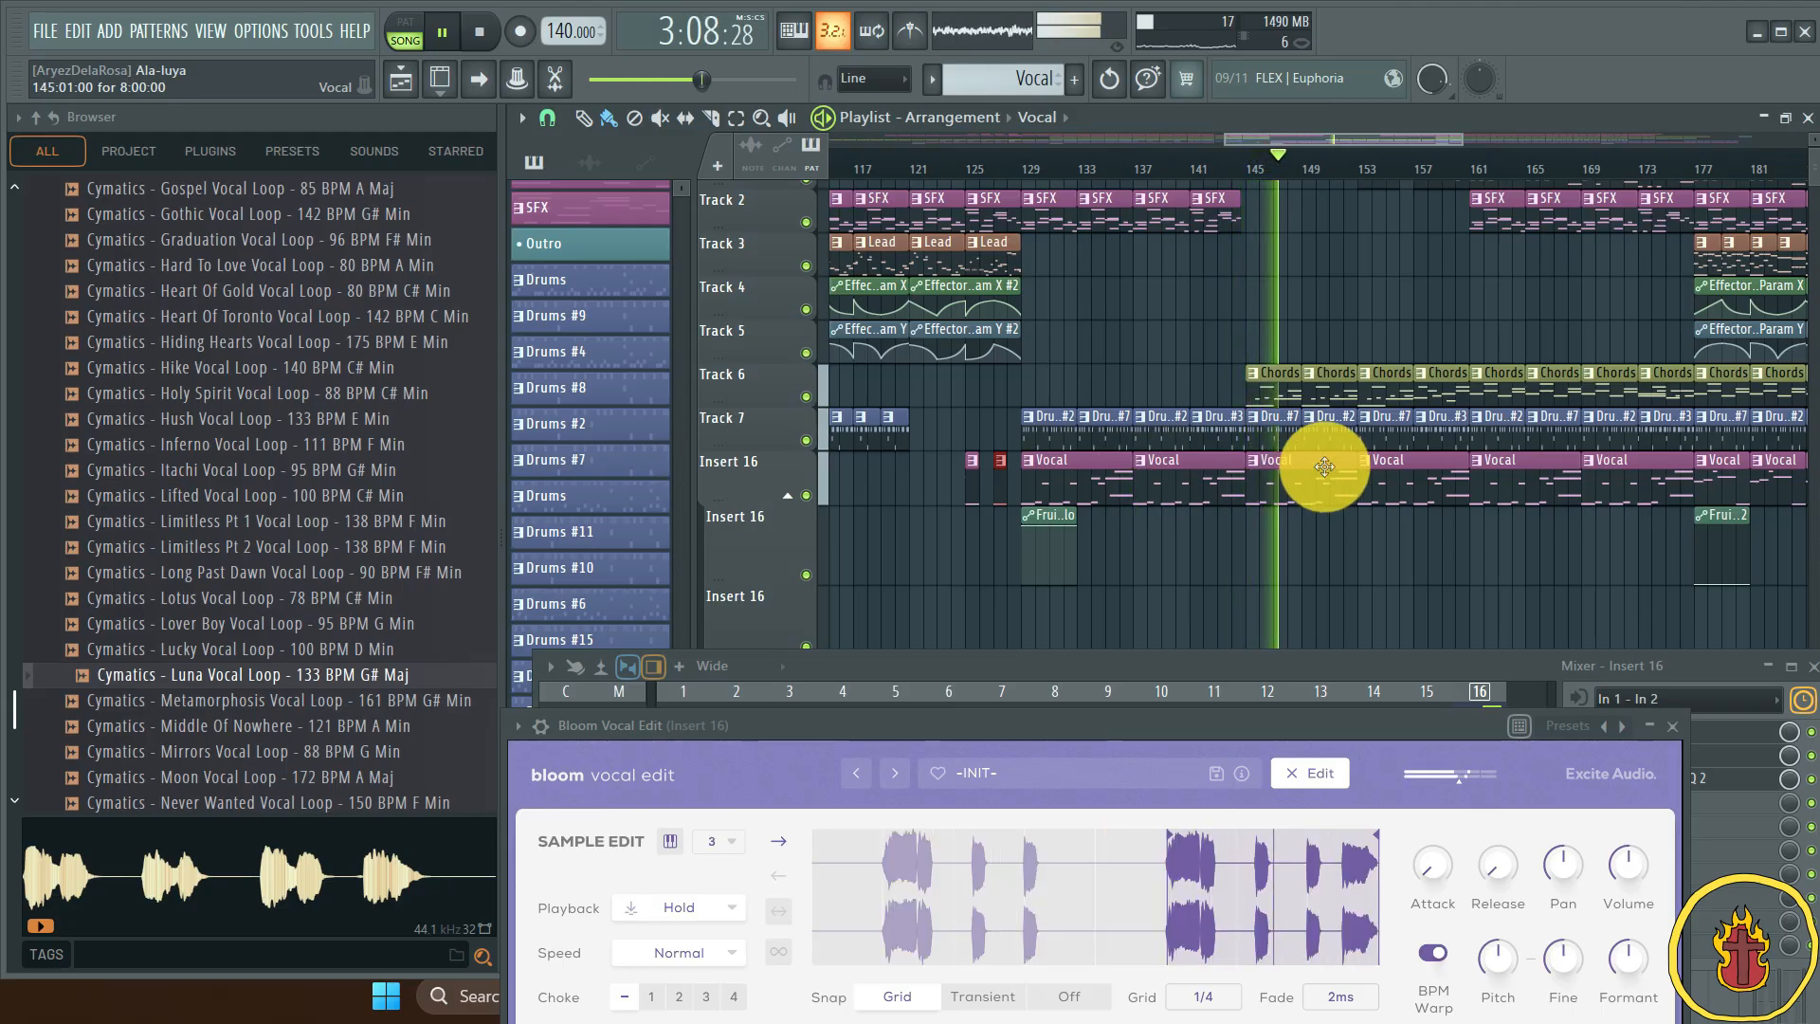
scroll(1331, 464, "down", 3)
scroll(1219, 459, "down", 3)
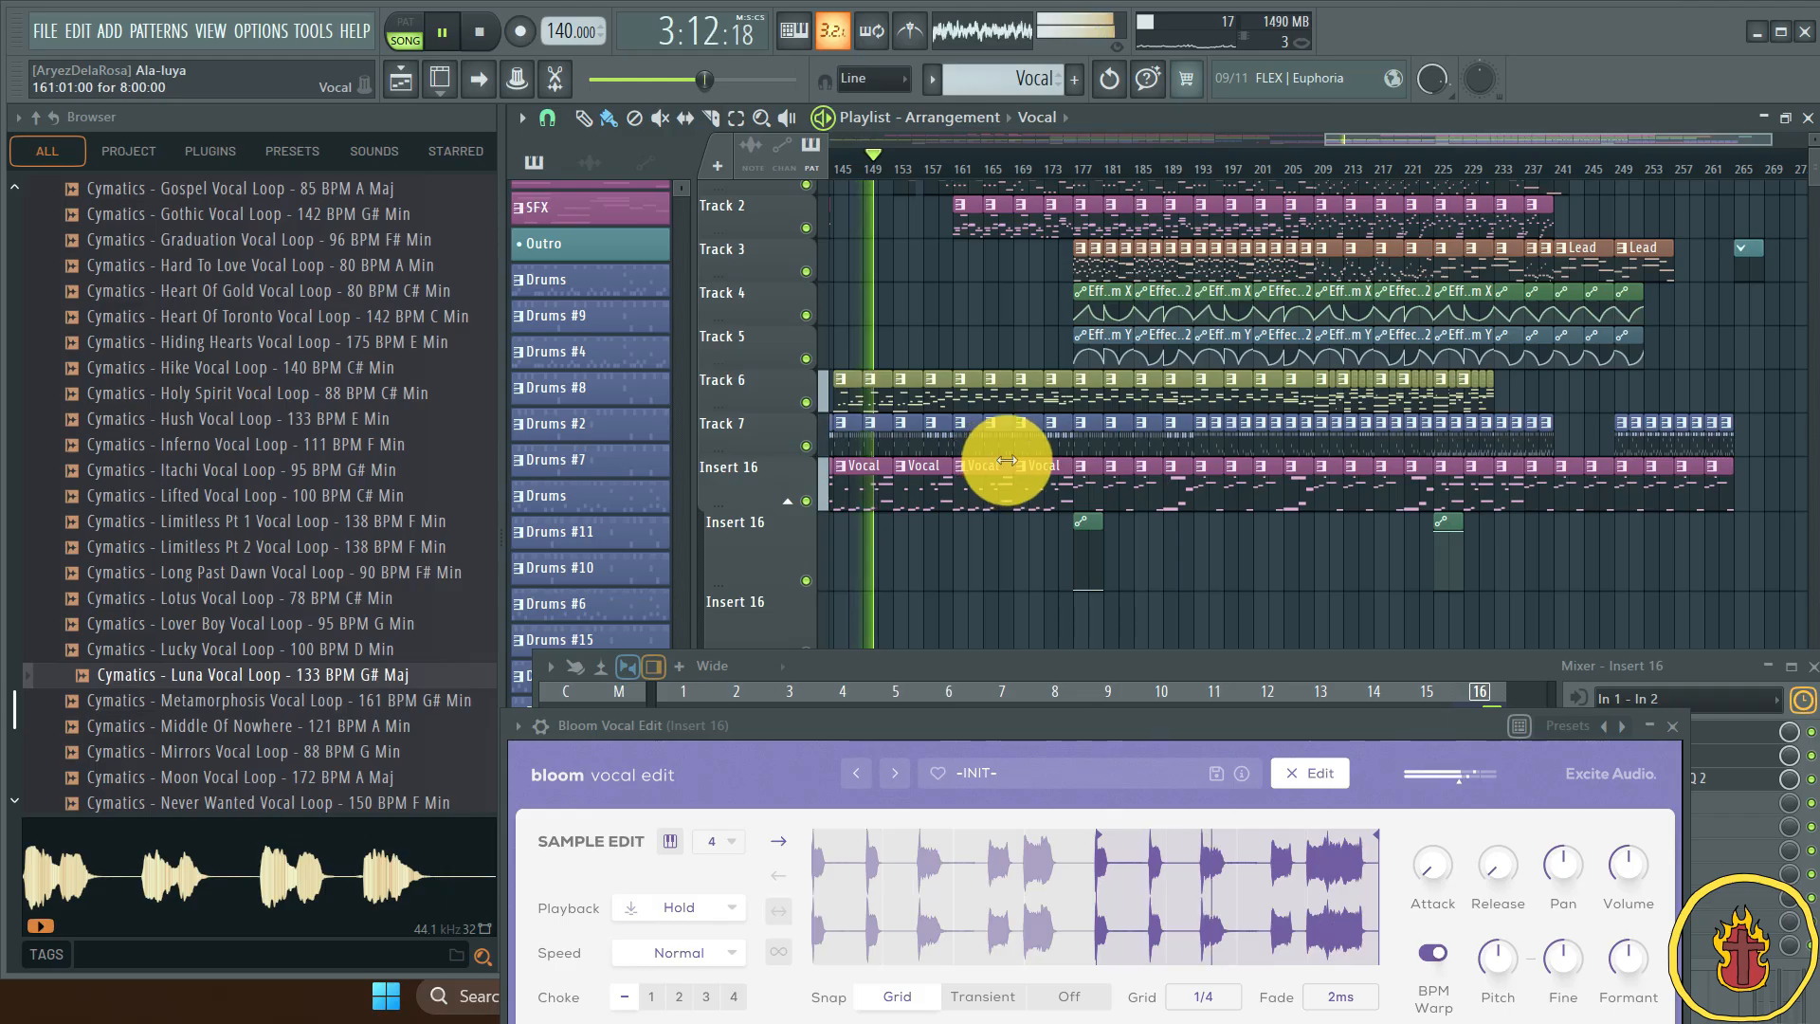
left_click_drag(1007, 460, 1109, 487)
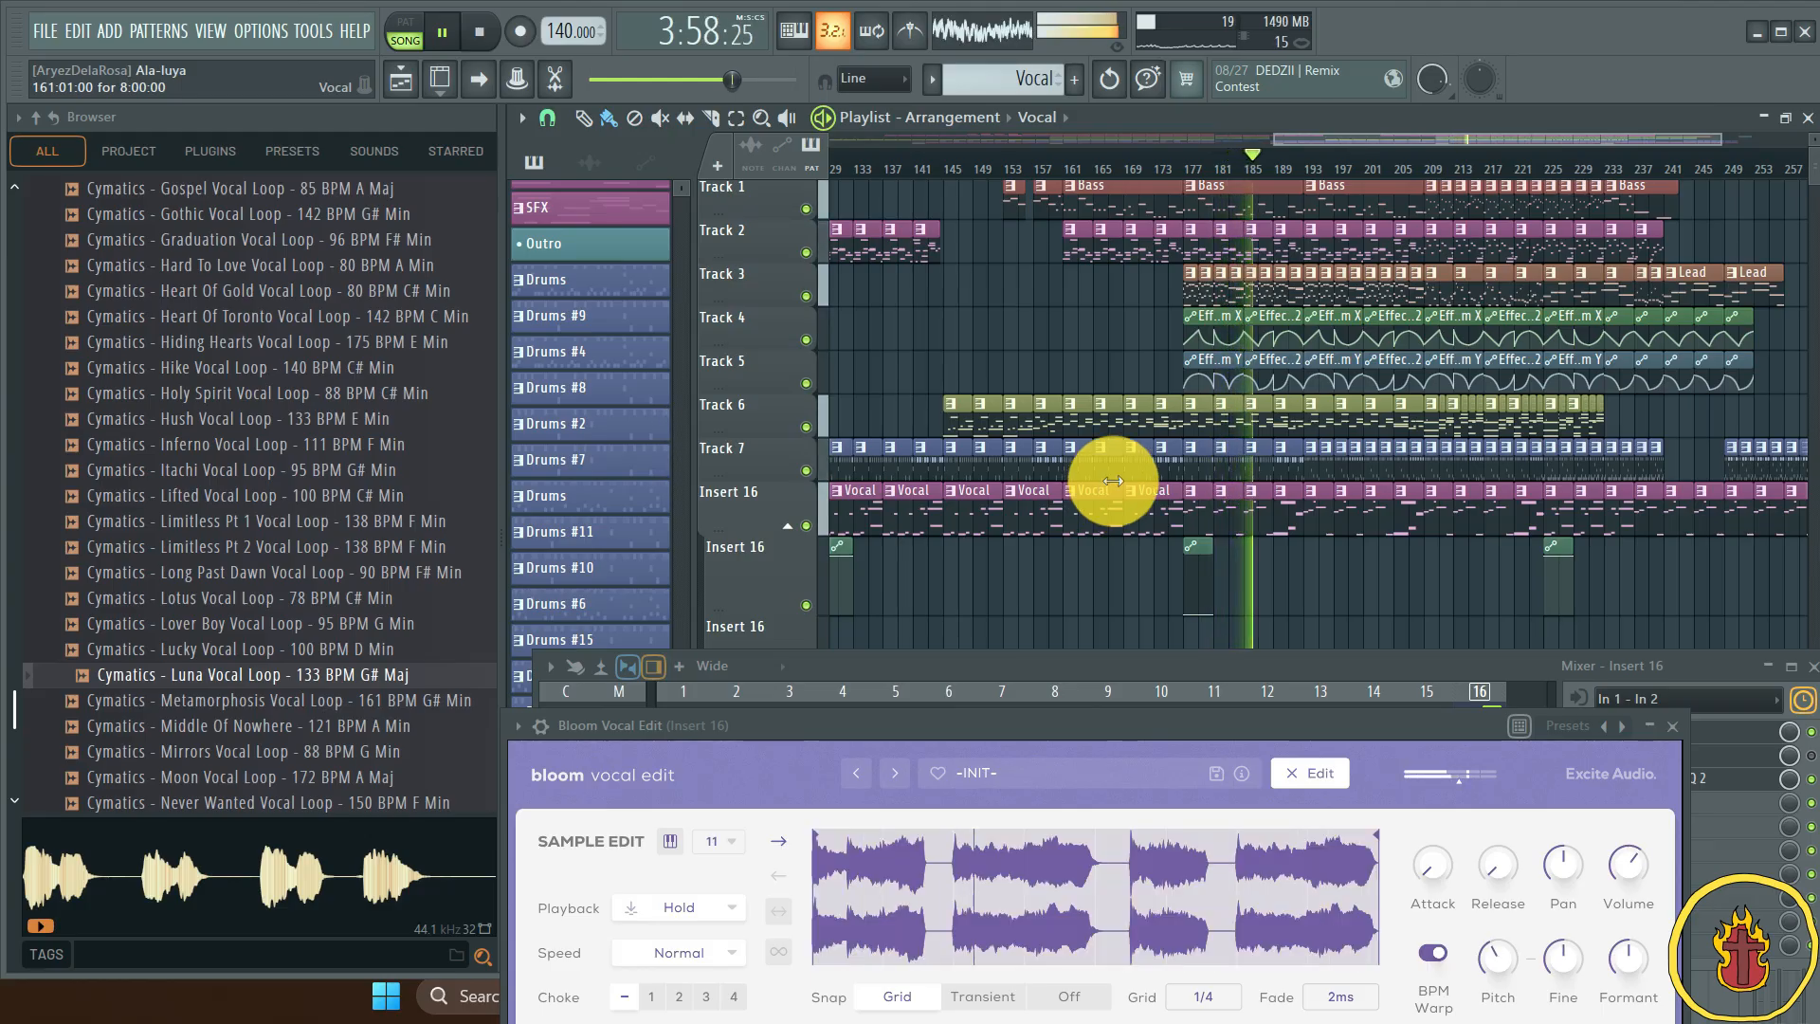
left_click_drag(1340, 508, 1048, 494)
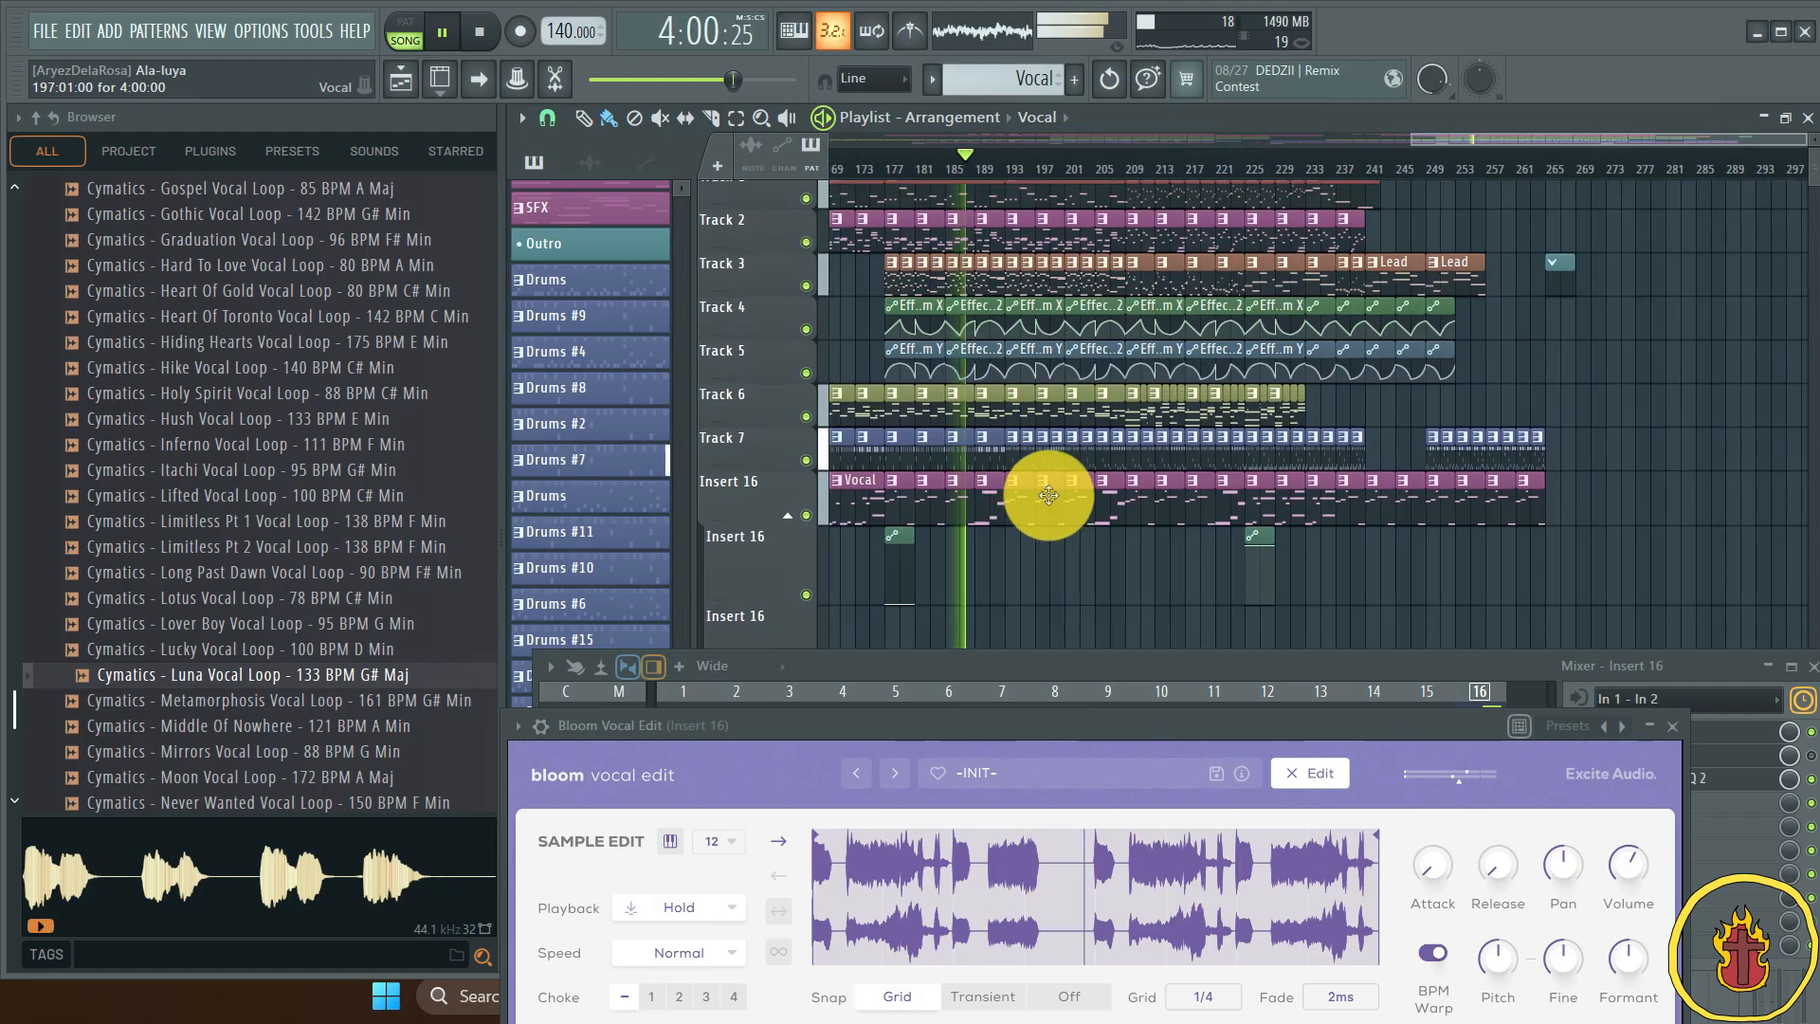
Step: Turn on playlist auto-scrolling so the view follows playback, and adjust the horizontal zoom to show the playing clips up close
left_click(479, 81)
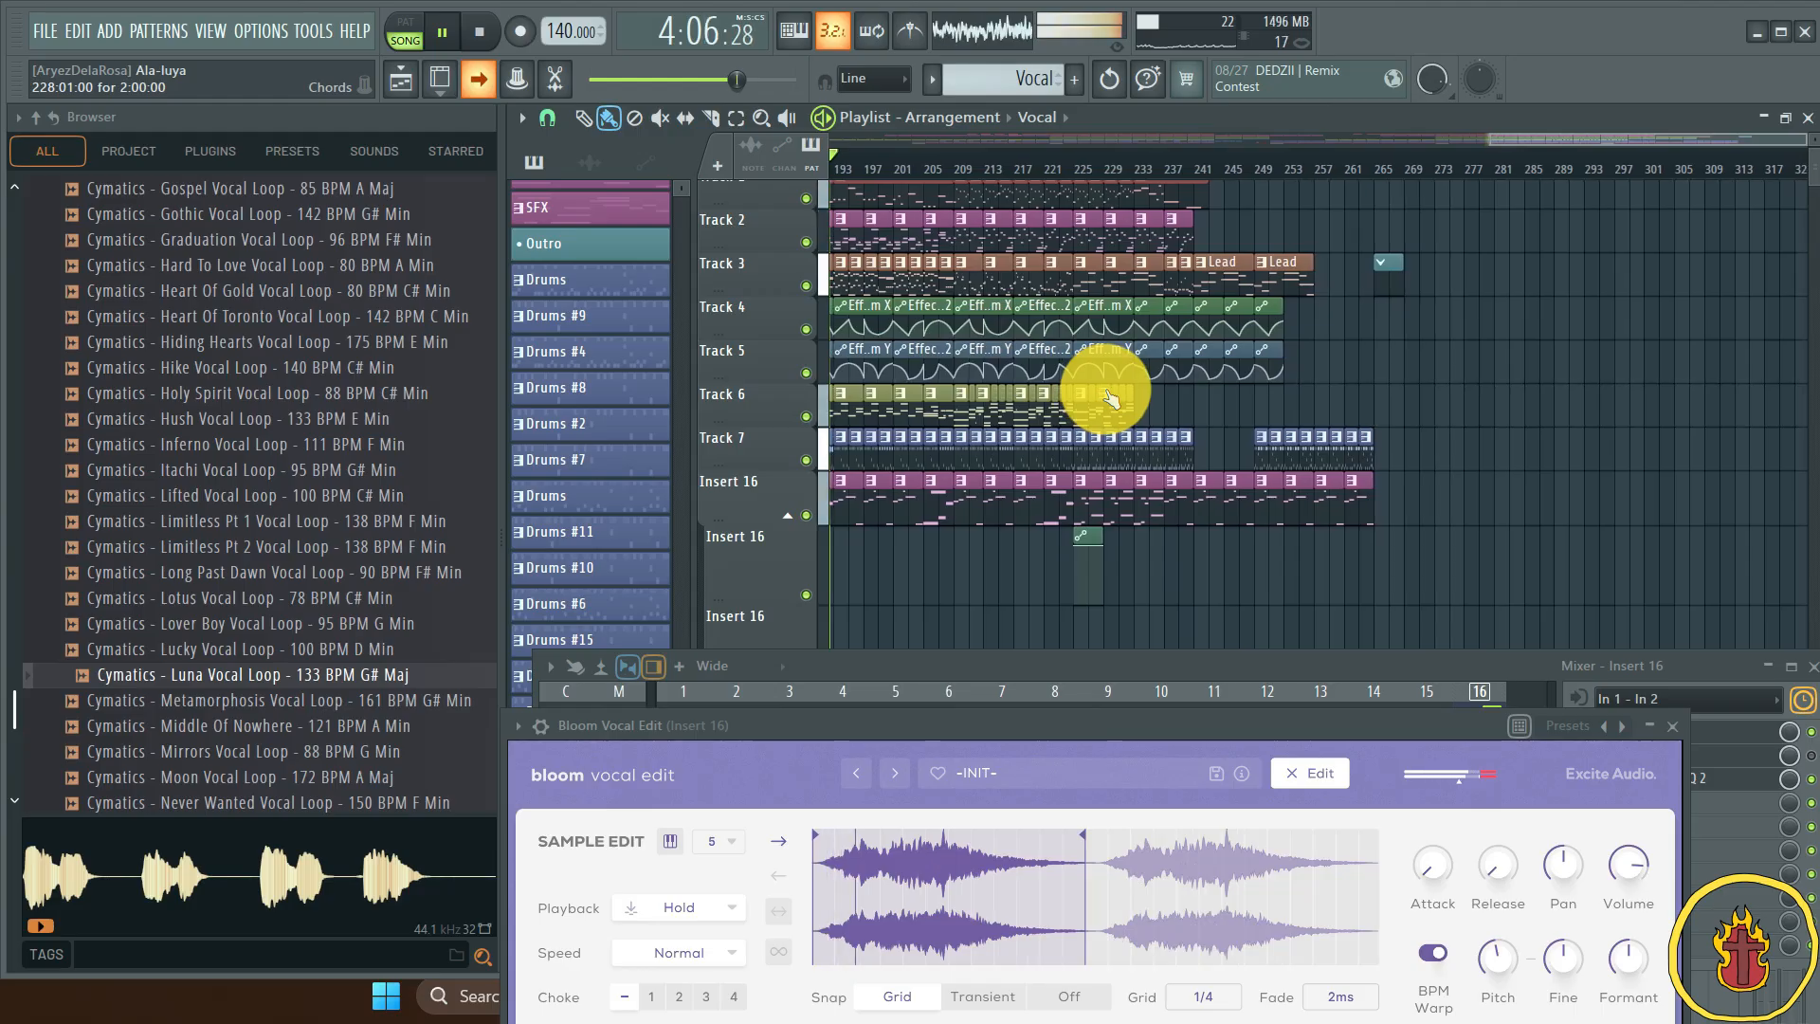
scroll(1107, 390, "down", 3, "ctrl")
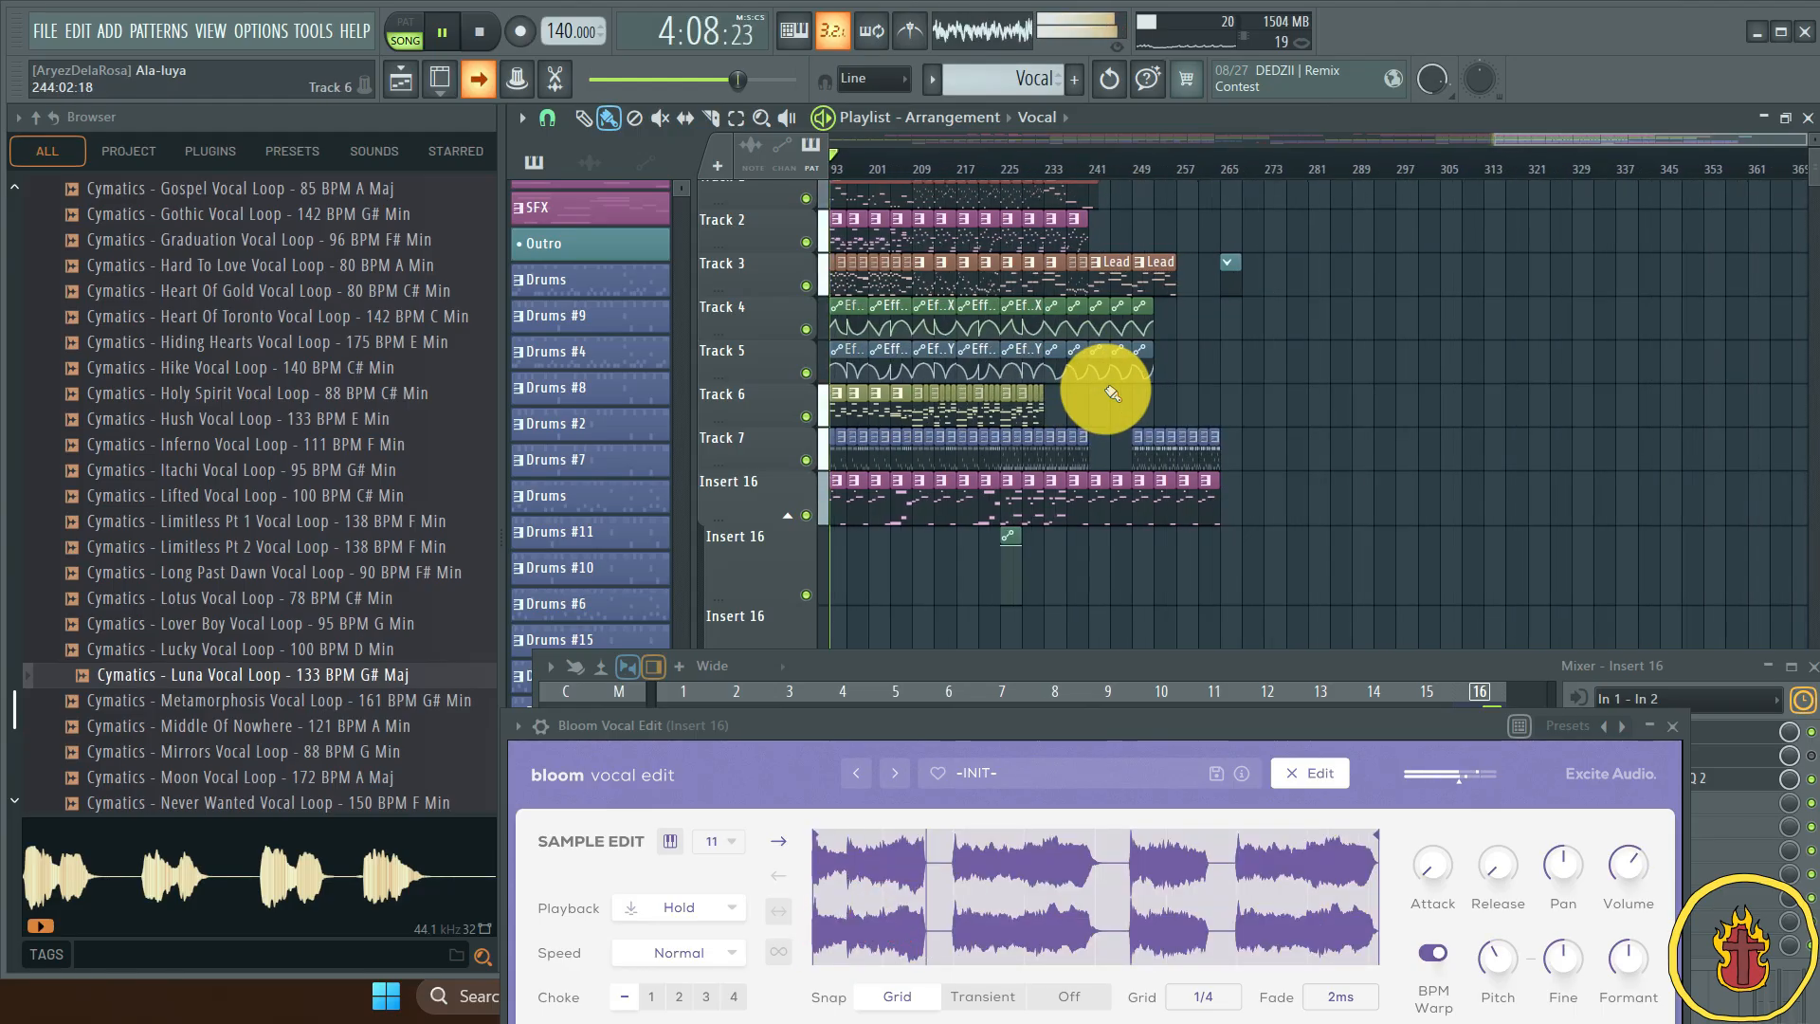
scroll(1110, 392, "down", 1, "ctrl")
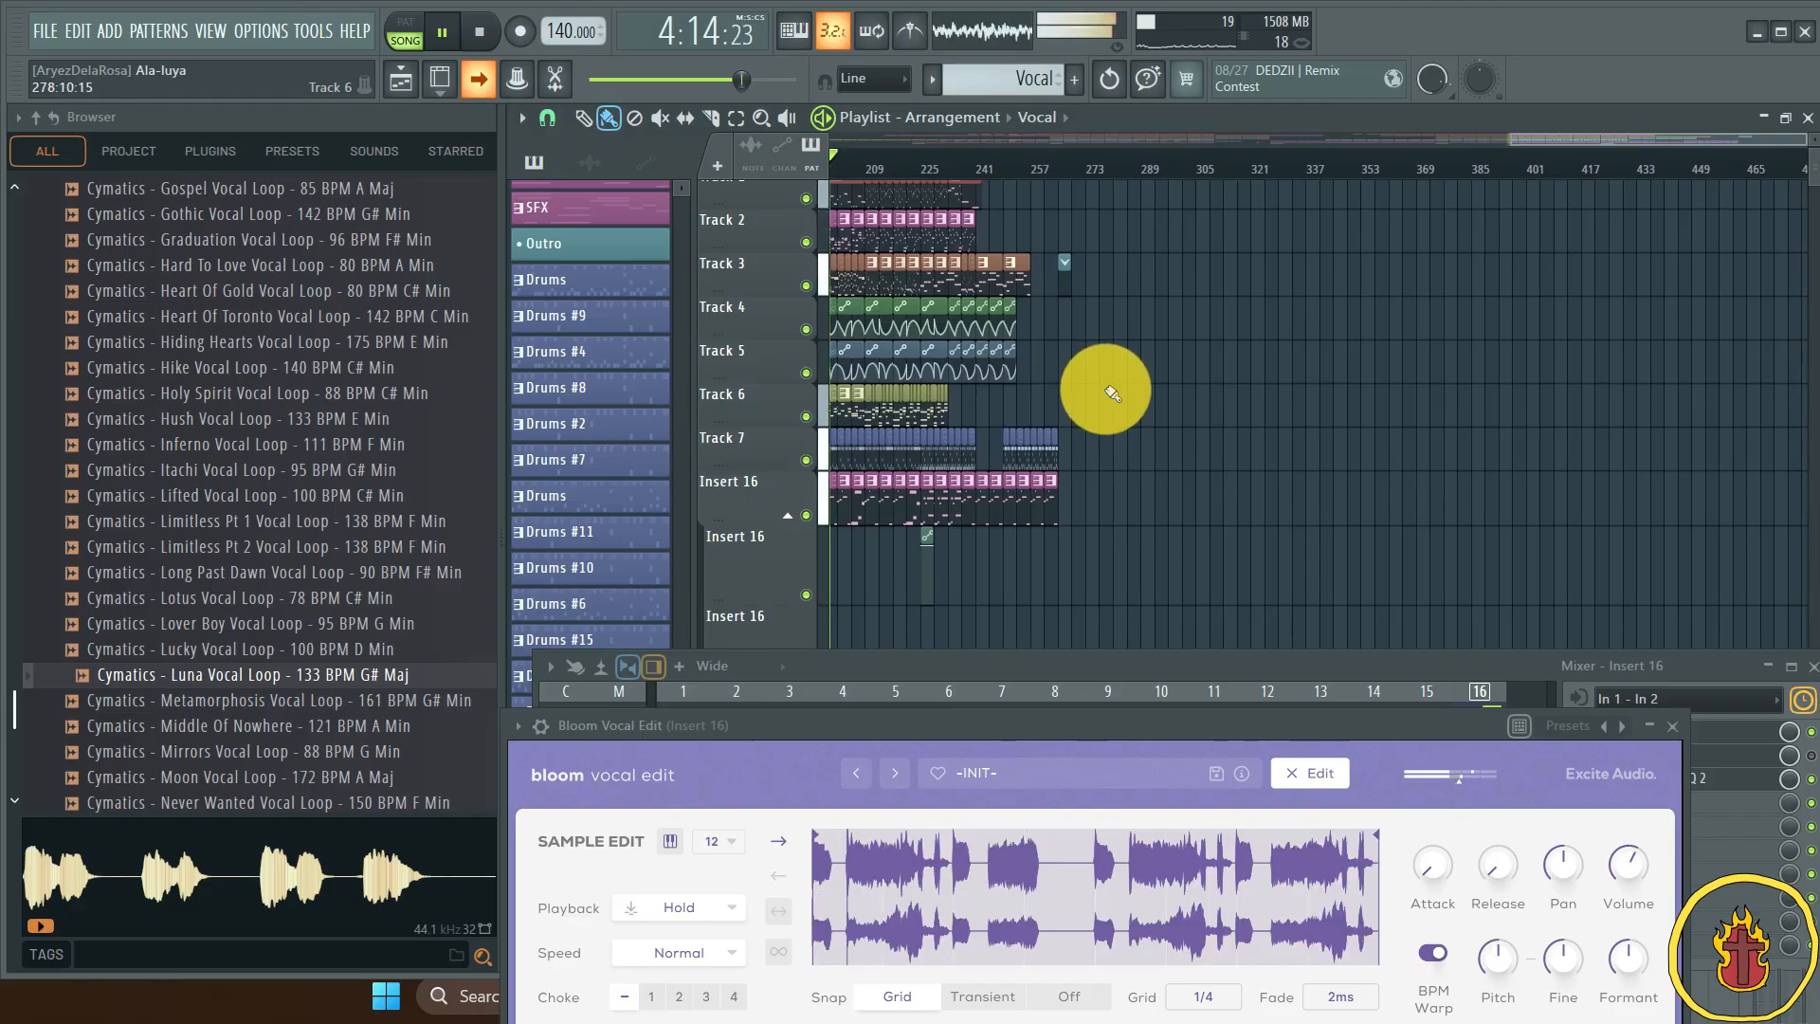
scroll(1107, 388, "up", 2, "ctrl")
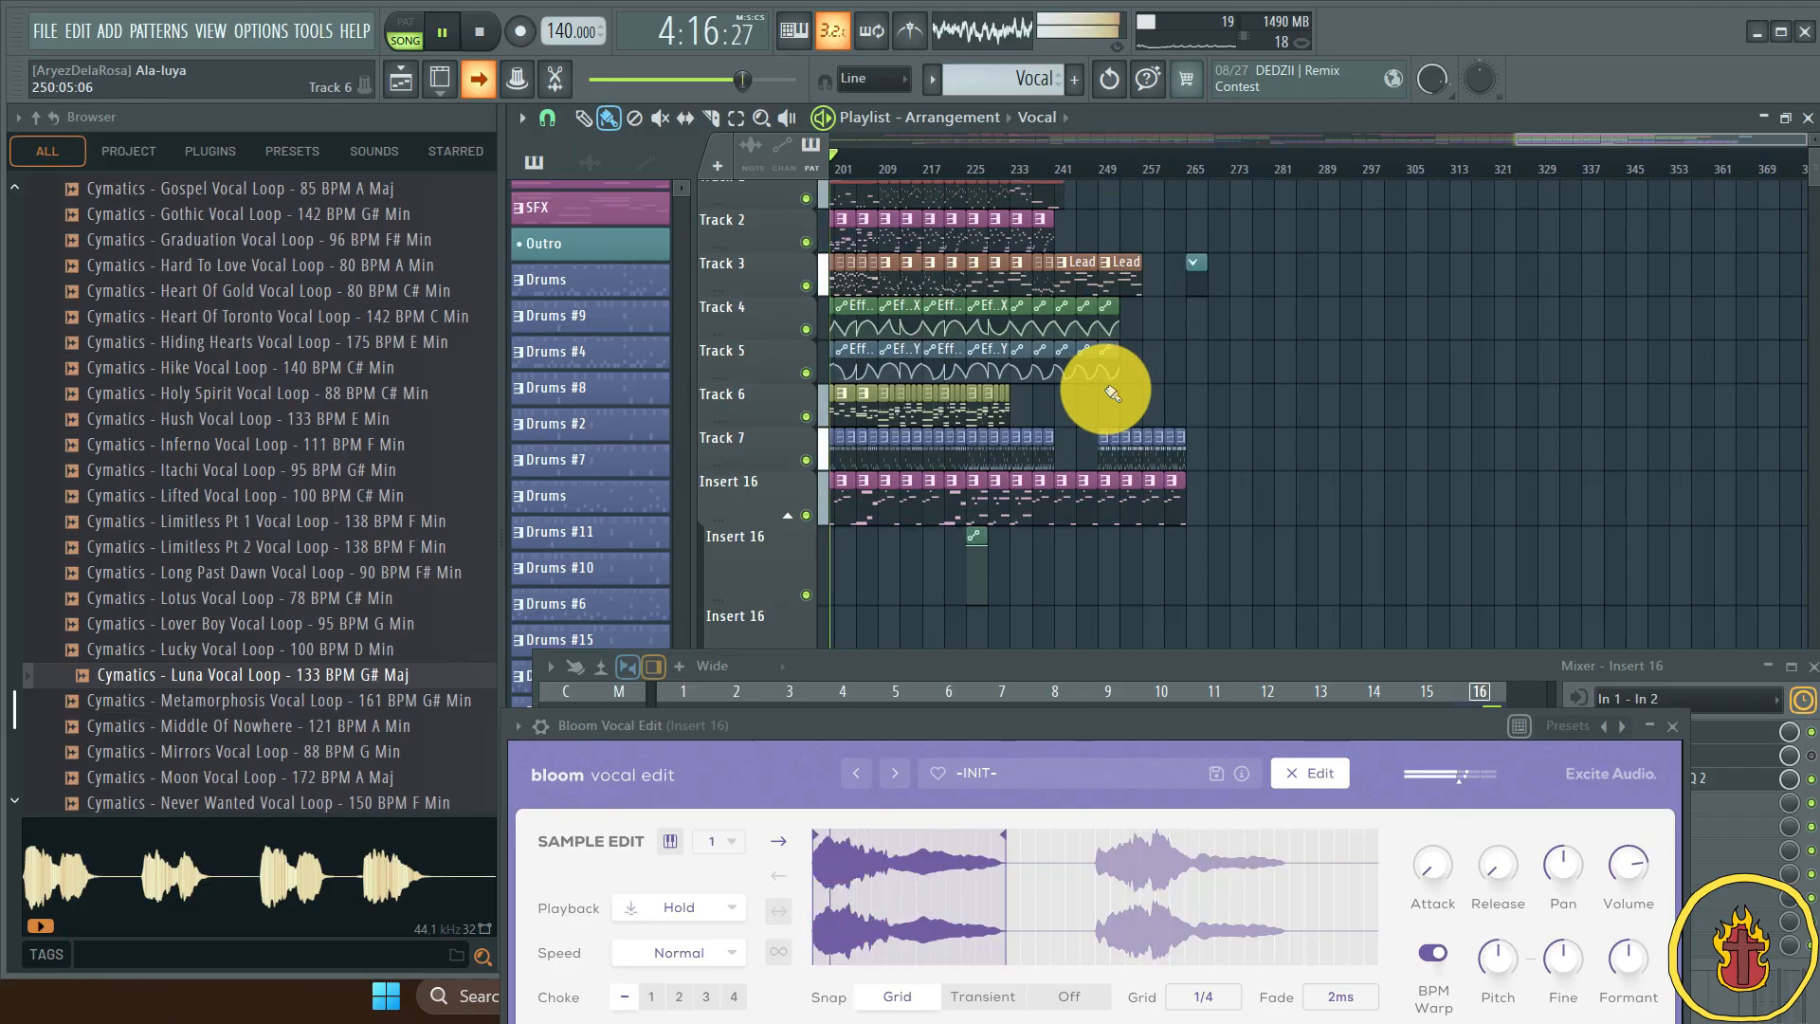
scroll(1106, 389, "up", 2, "ctrl")
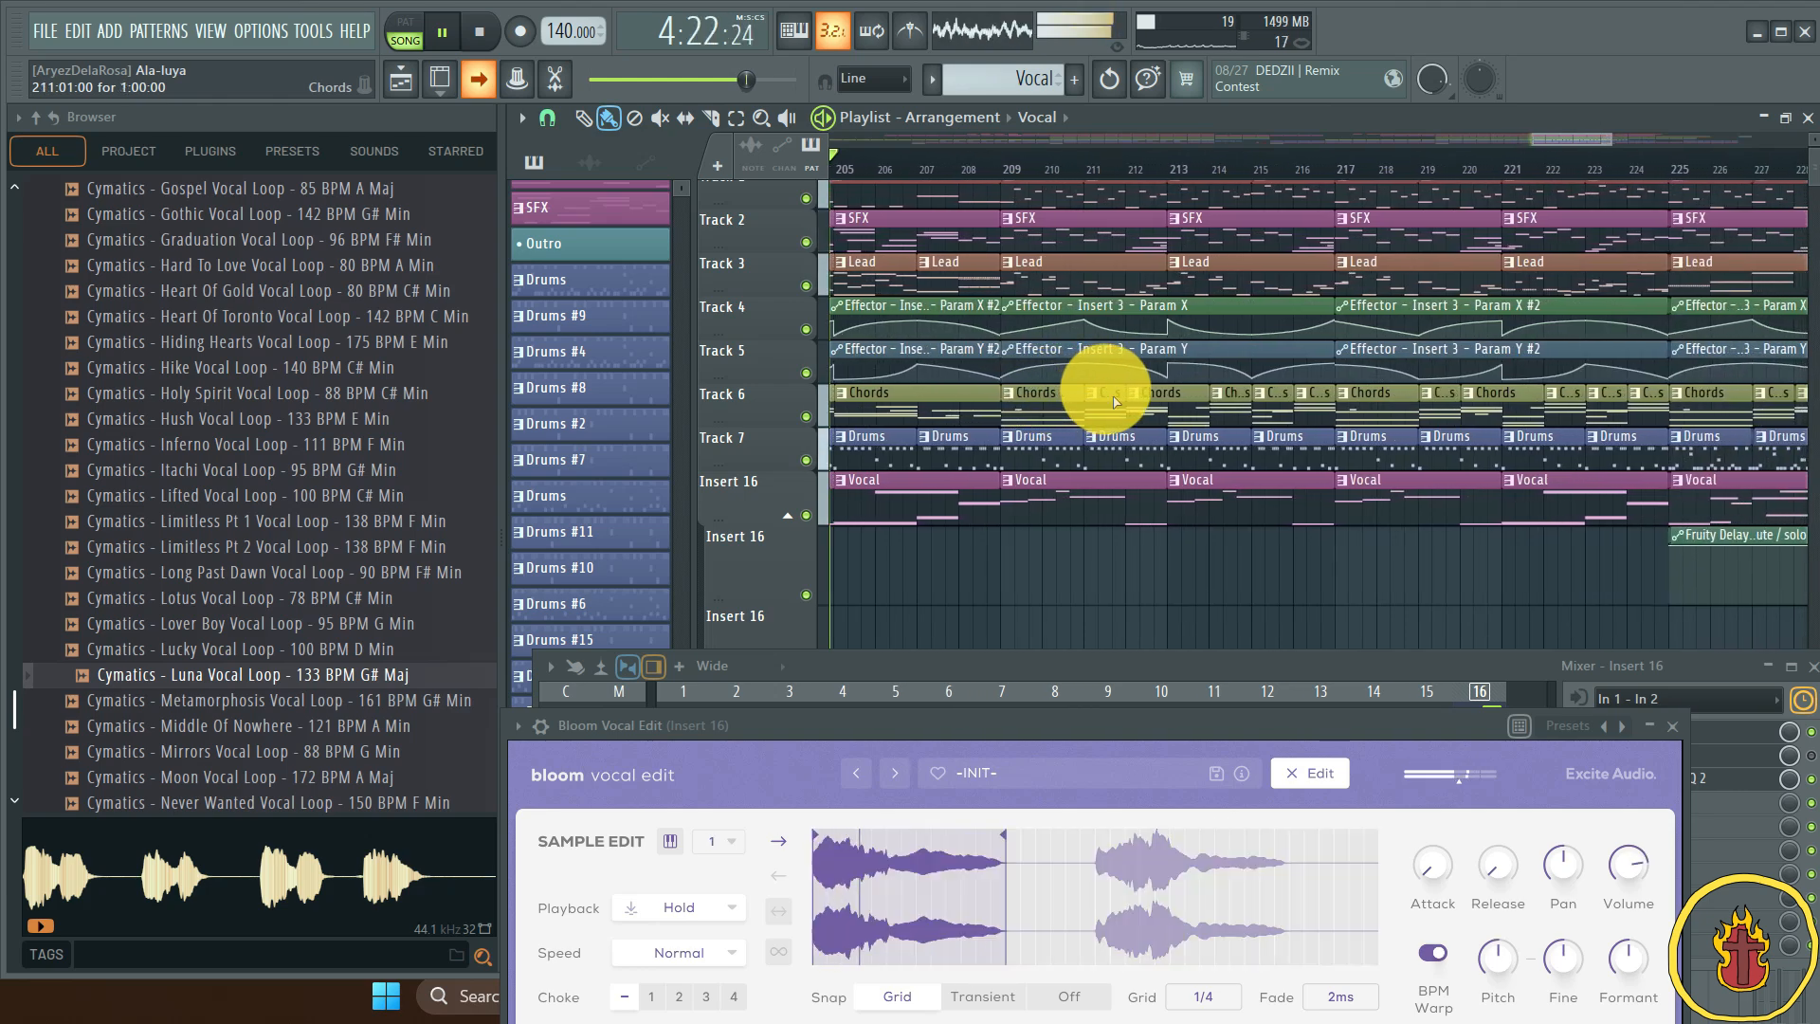
Step: Select the Lead track and the two Effector automation tracks together and move them below the Chords track, onto Tracks 4 to 6
left_click_drag(822, 277, 821, 356, "ctrl")
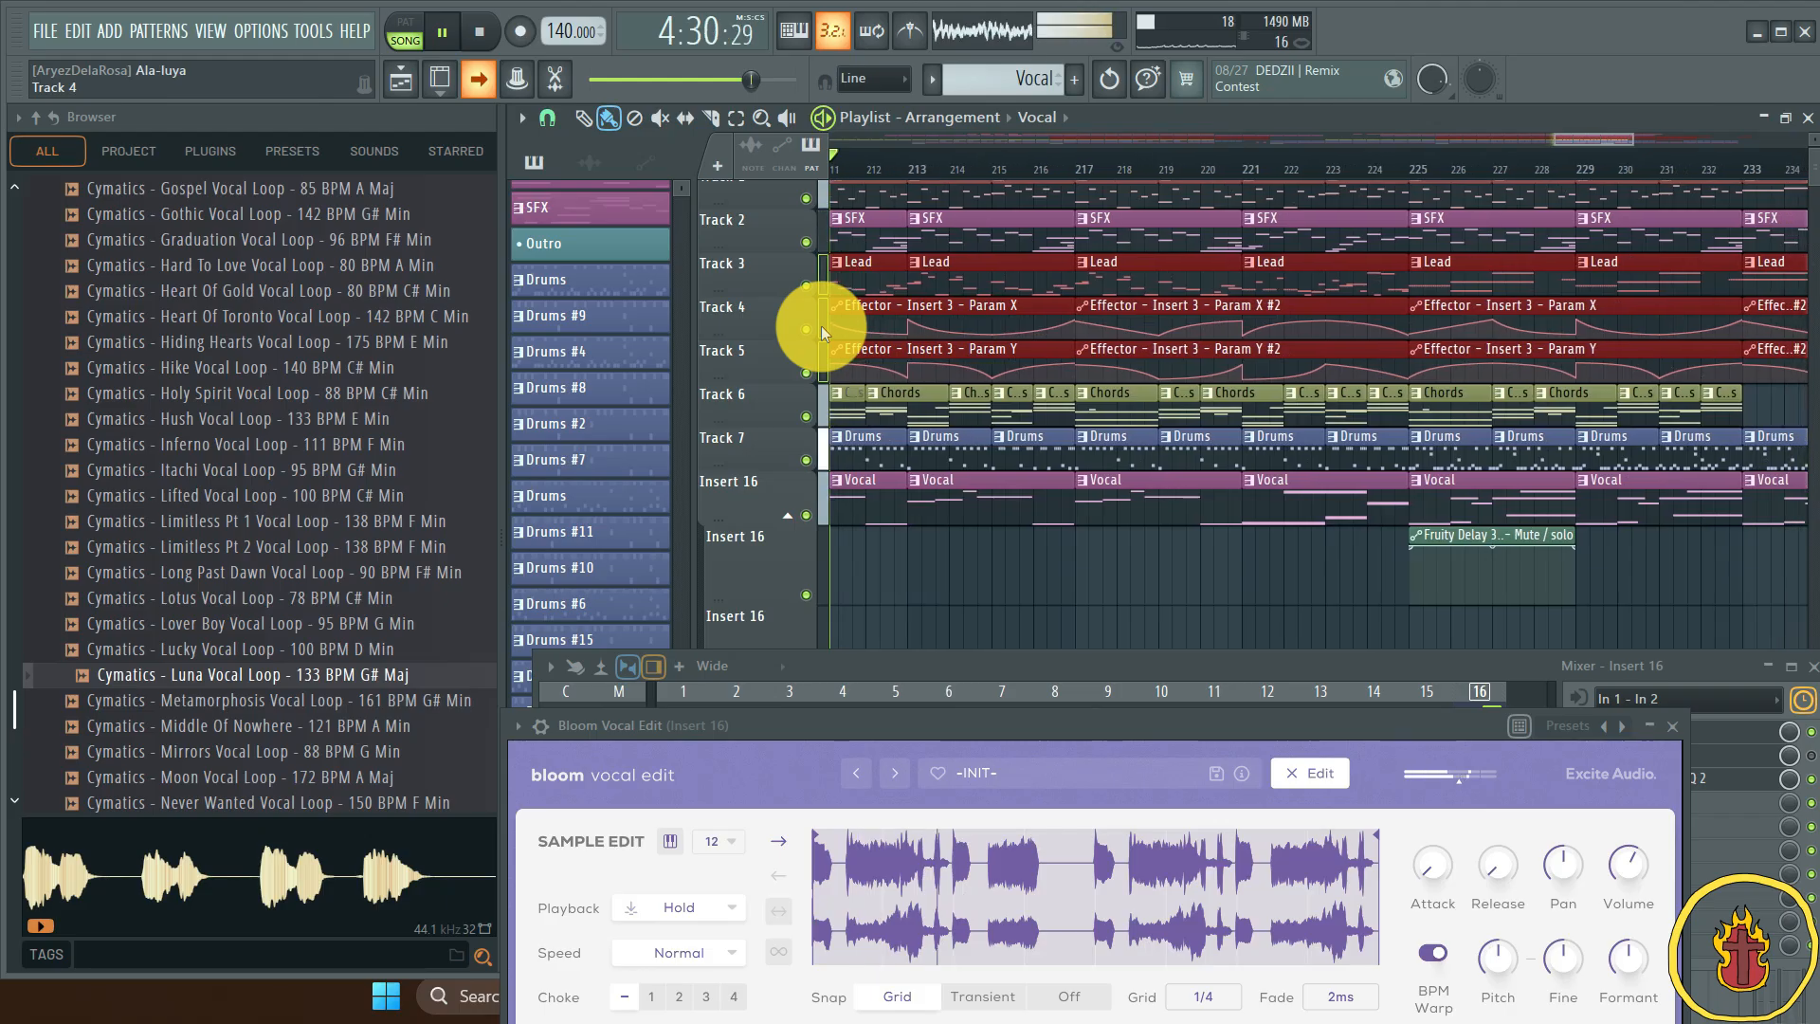
left_click_drag(821, 326, 821, 567)
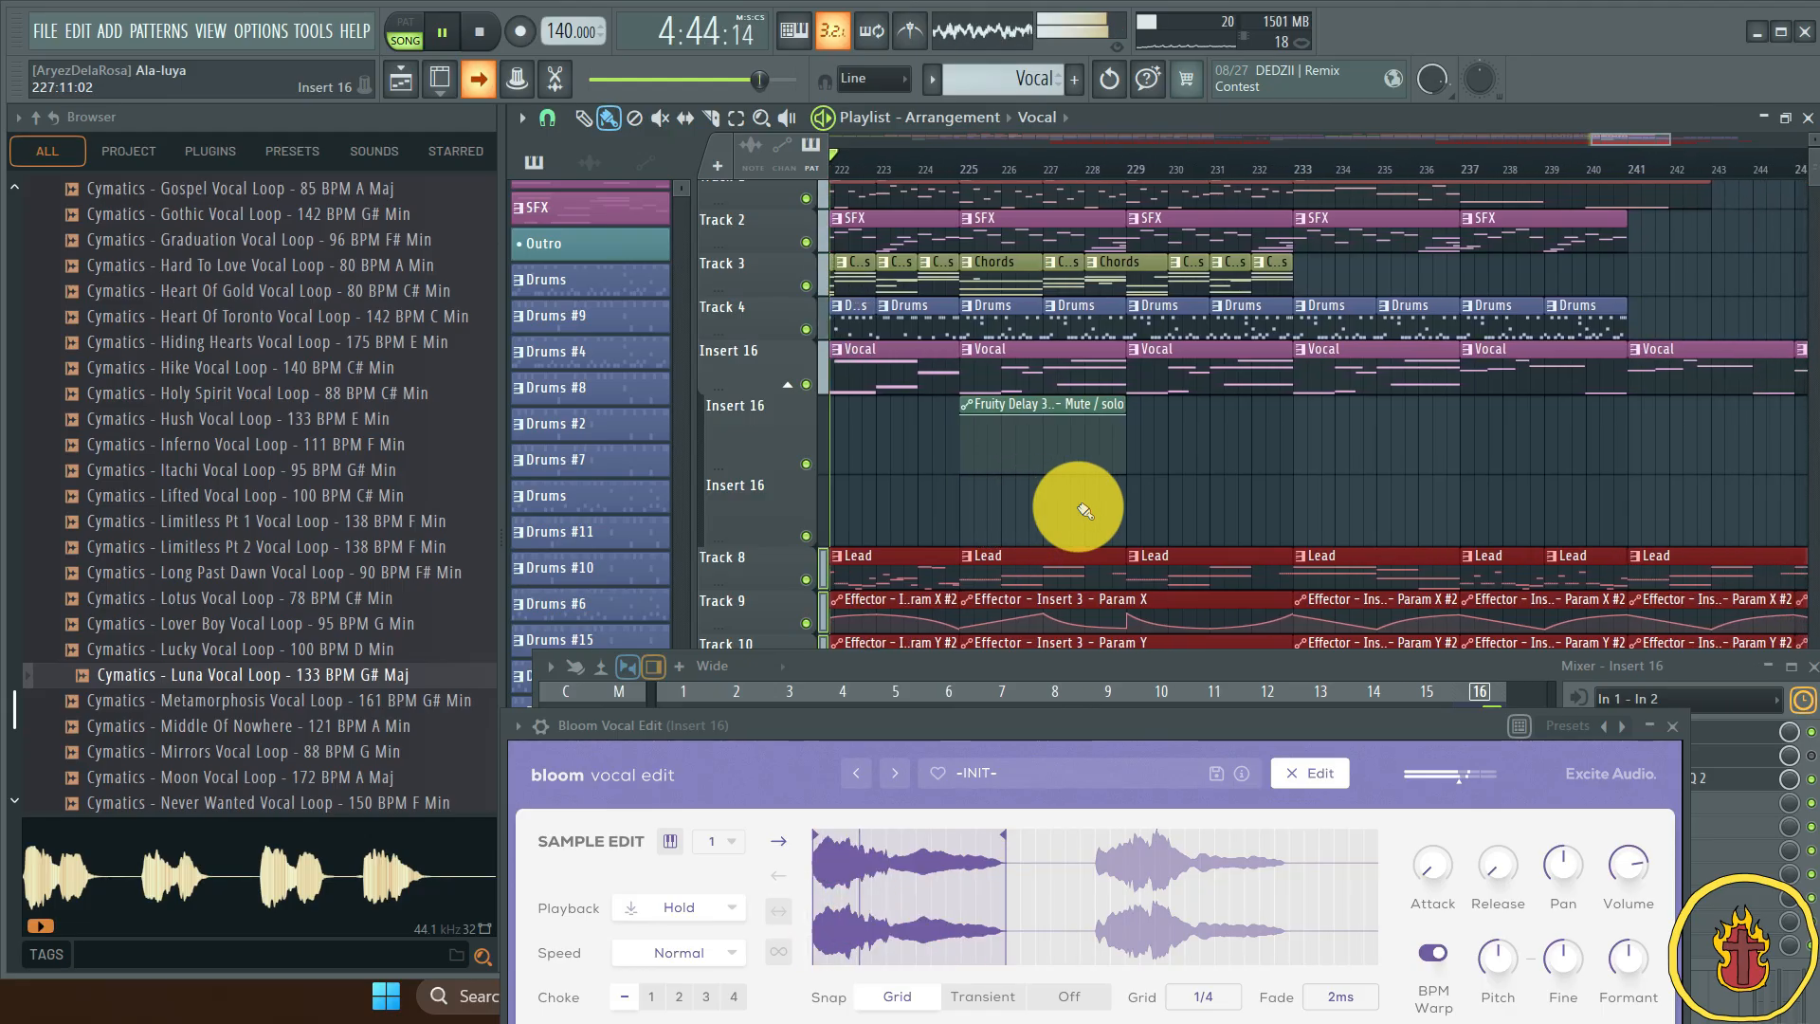
left_click_drag(790, 597, 822, 298)
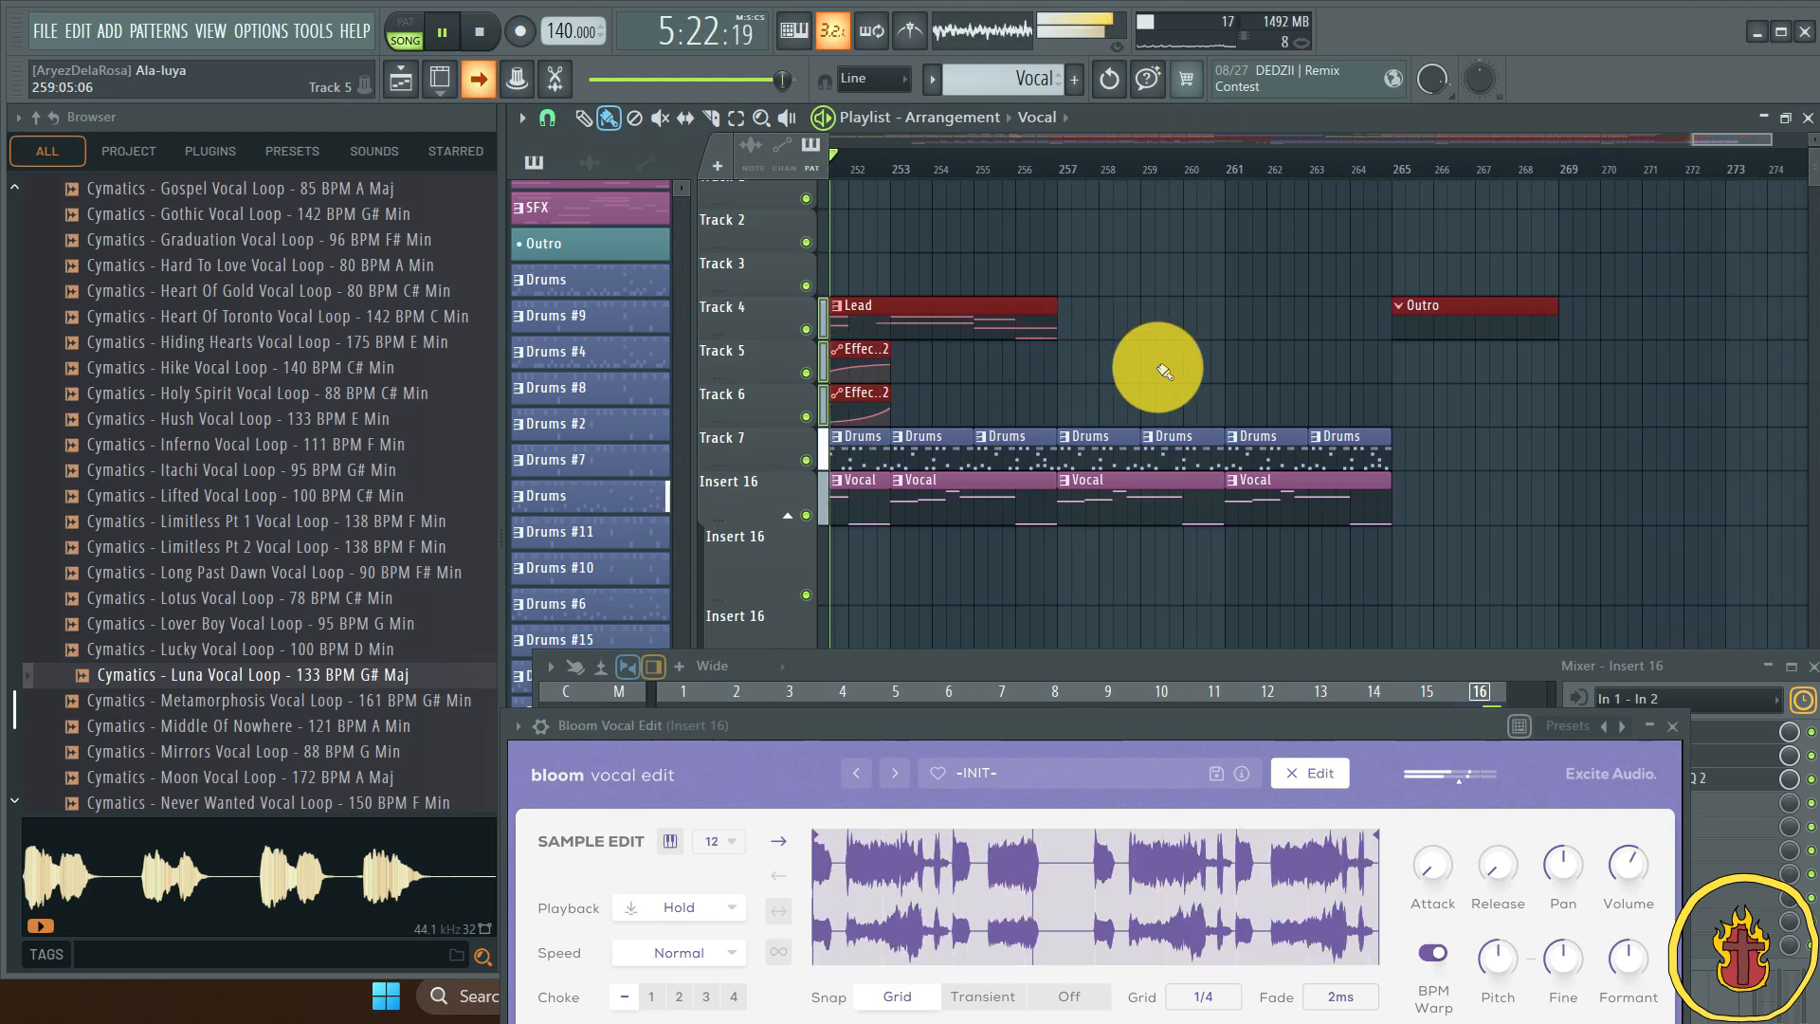
Step: Stop the song after the Outro and move the Bloom Vocal Edit window up to show its whole interface
scroll(1164, 371, "down", 2)
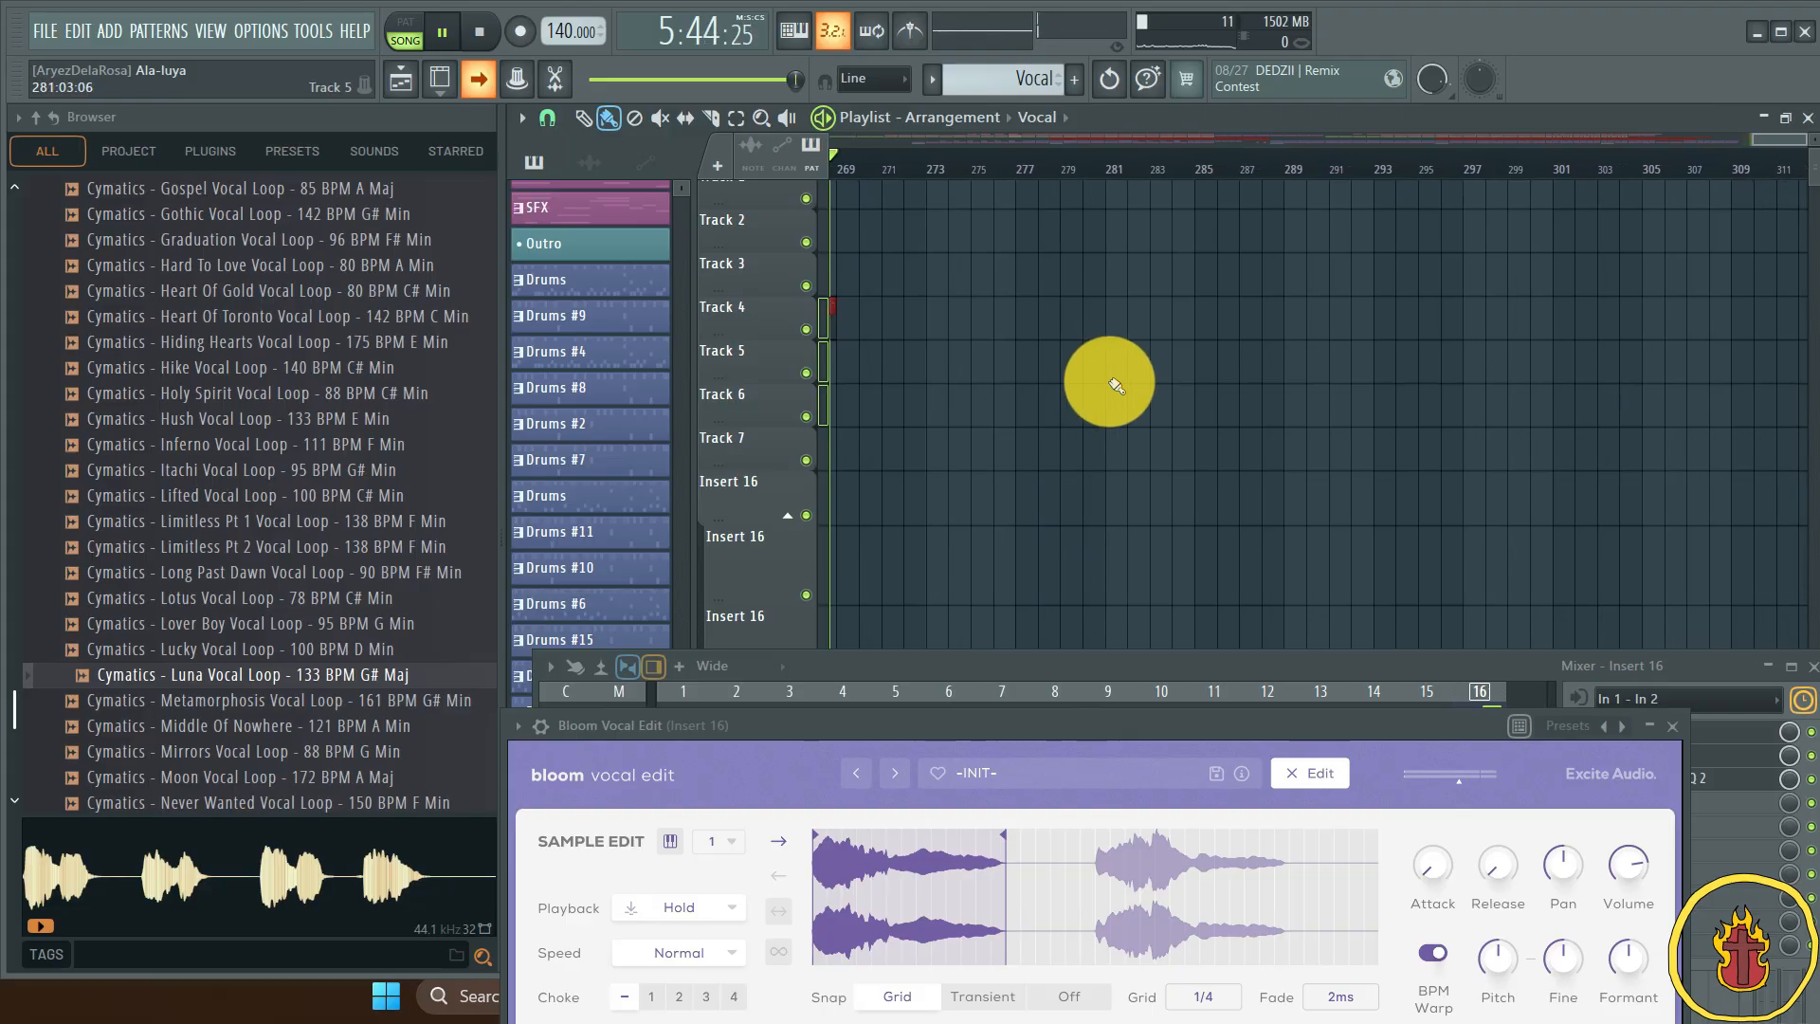
key("space")
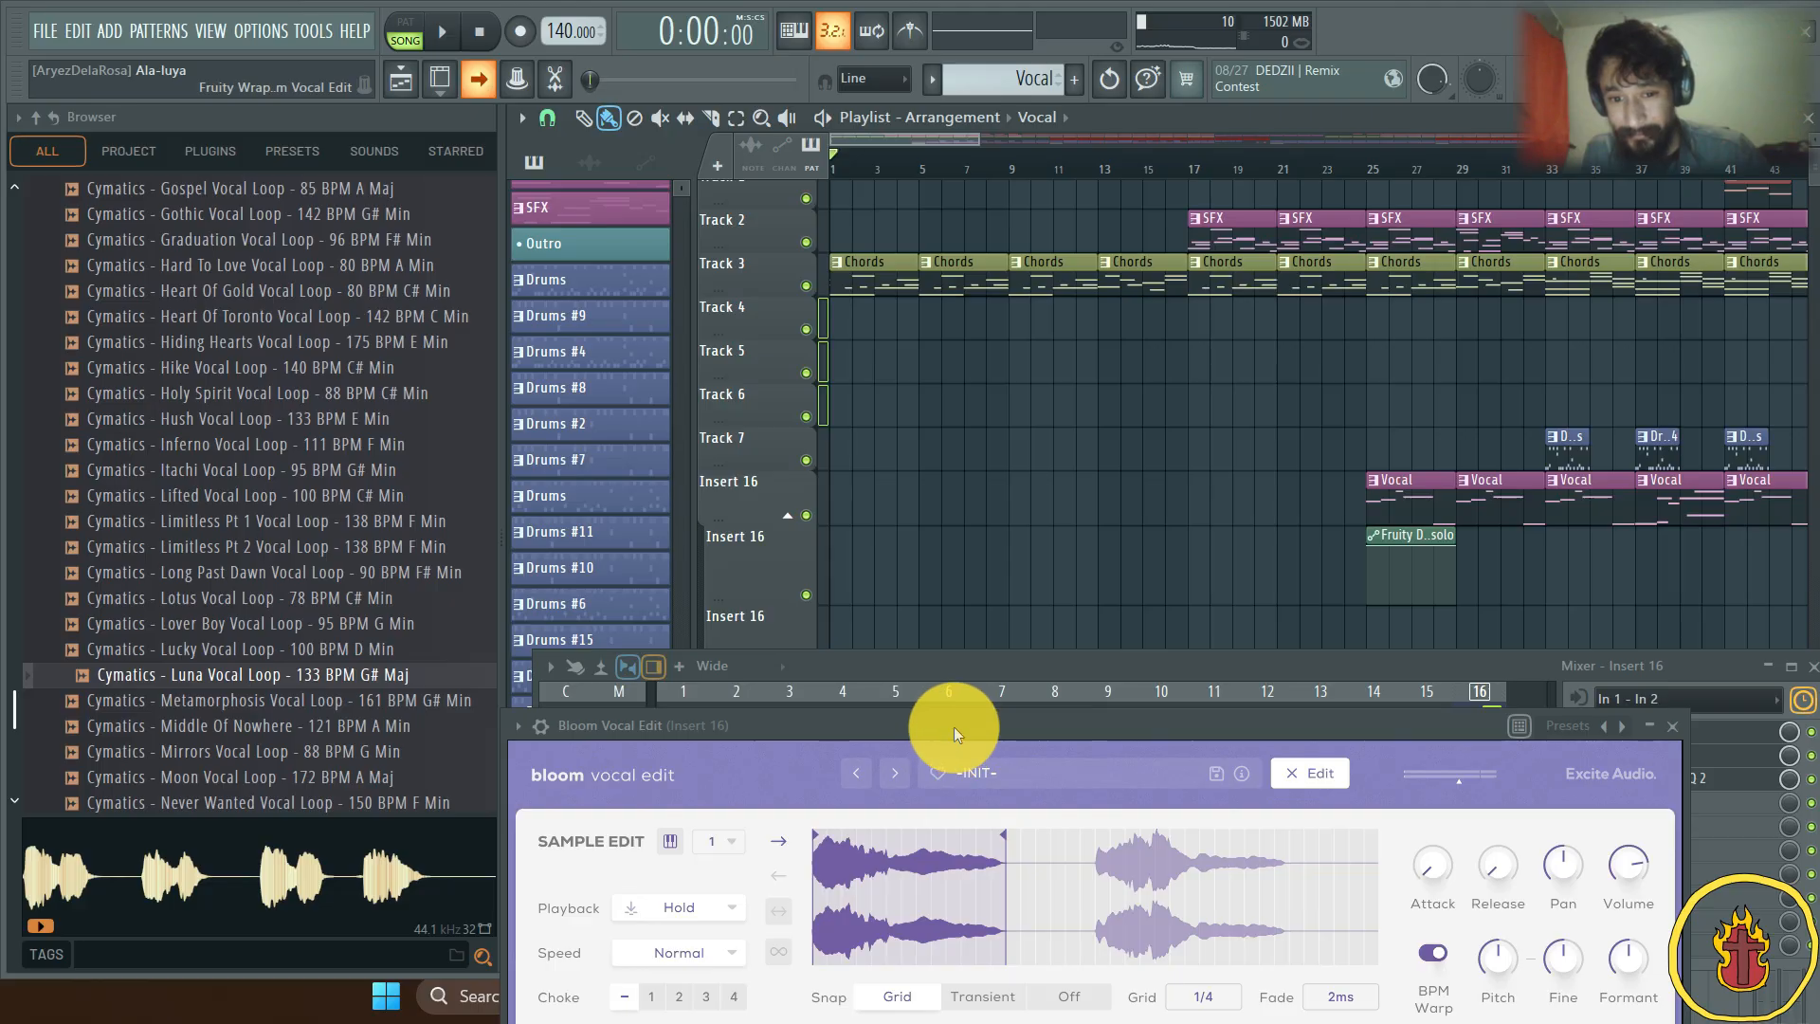
left_click_drag(953, 725, 971, 203)
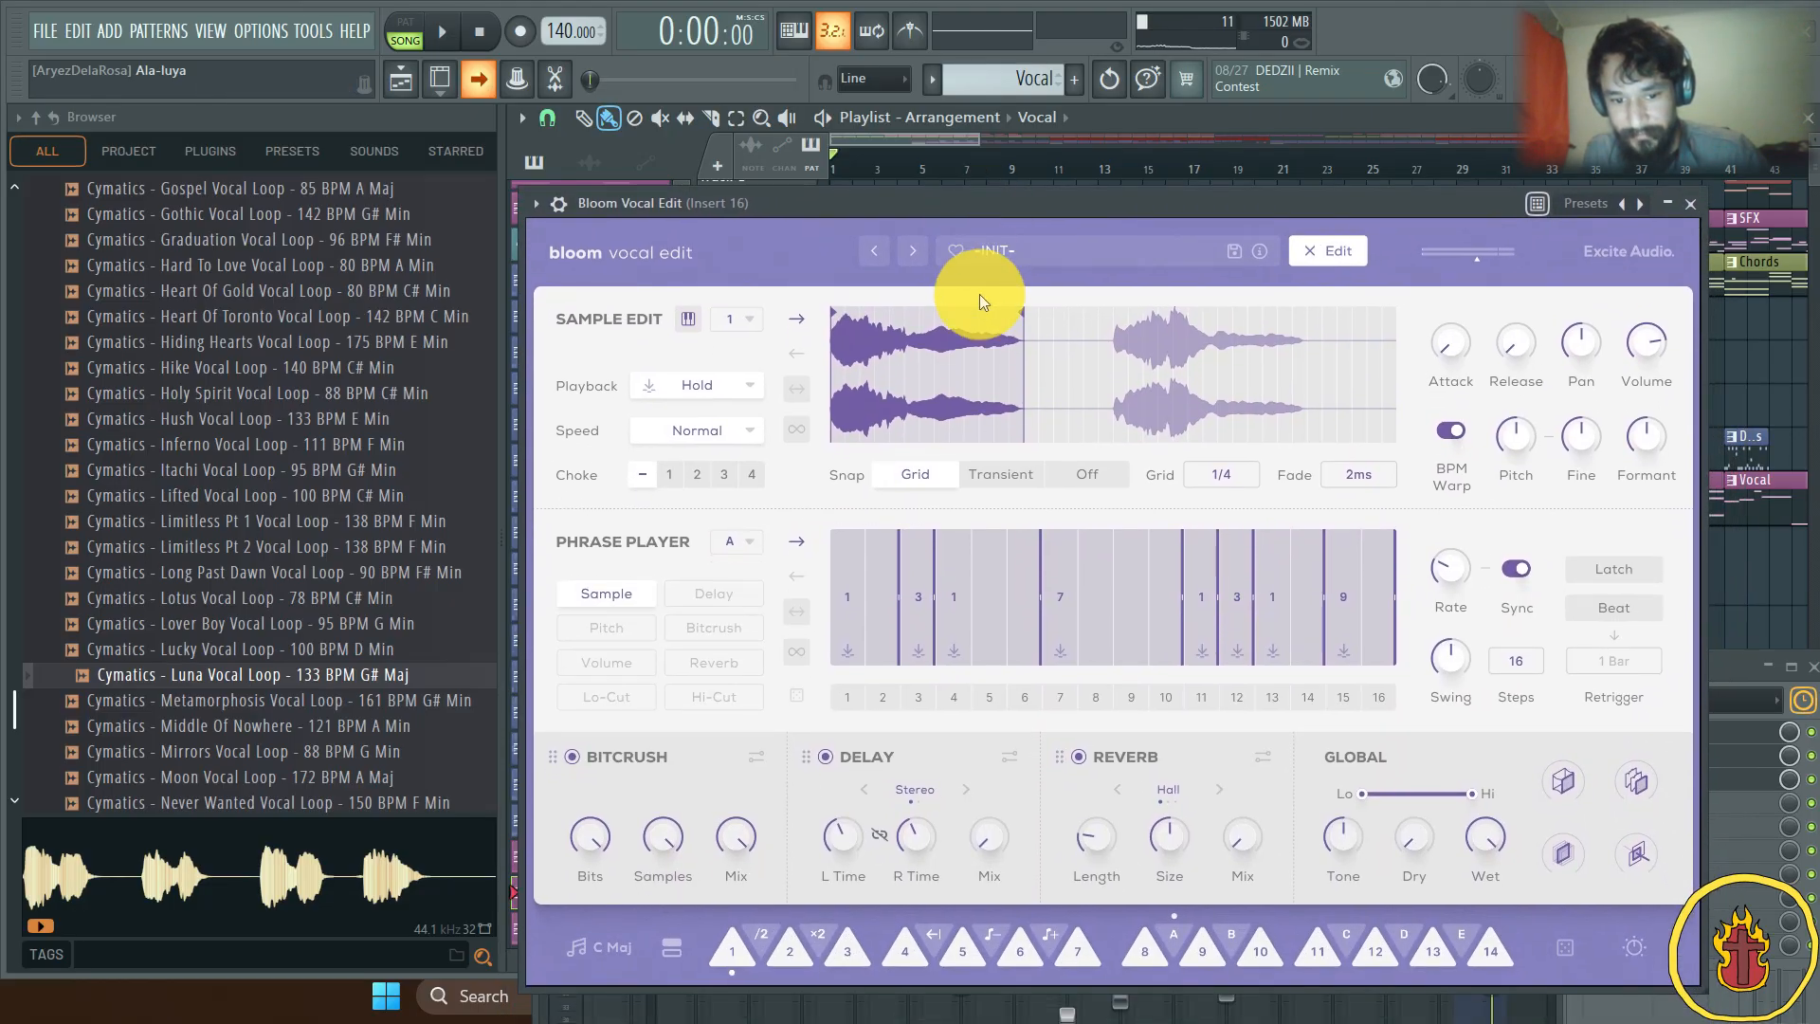